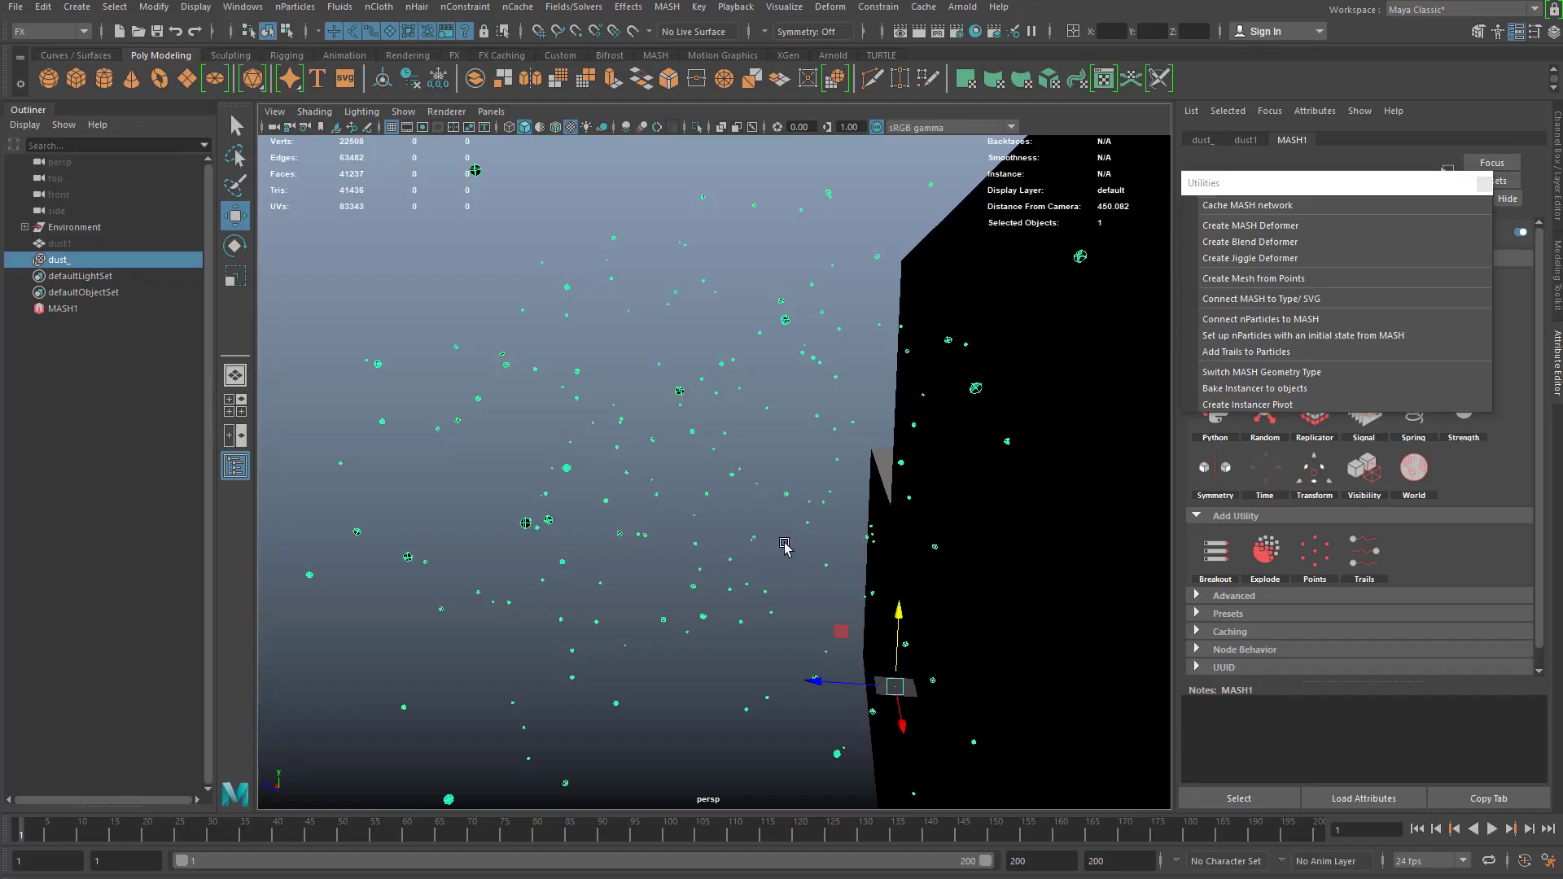
Step: Move the dust_ instancer from outside the ship into the interior, around the staircase and door
right_click_drag(836, 554, 680, 505, "alt")
left_click_drag(680, 505, 727, 583, "alt")
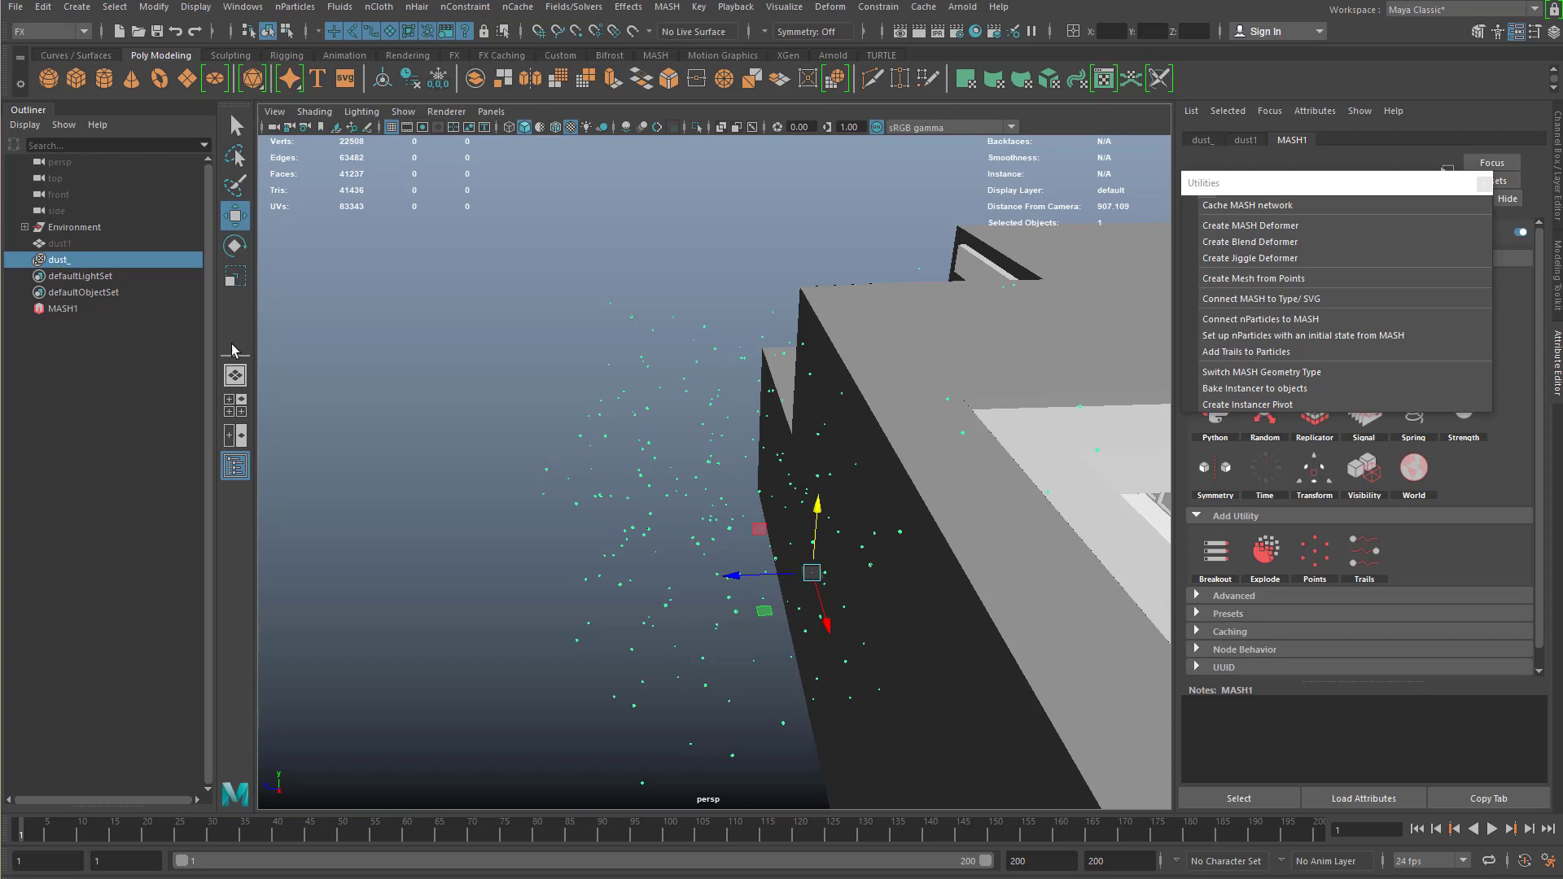
left_click_drag(737, 575, 856, 419)
left_click_drag(823, 364, 660, 333)
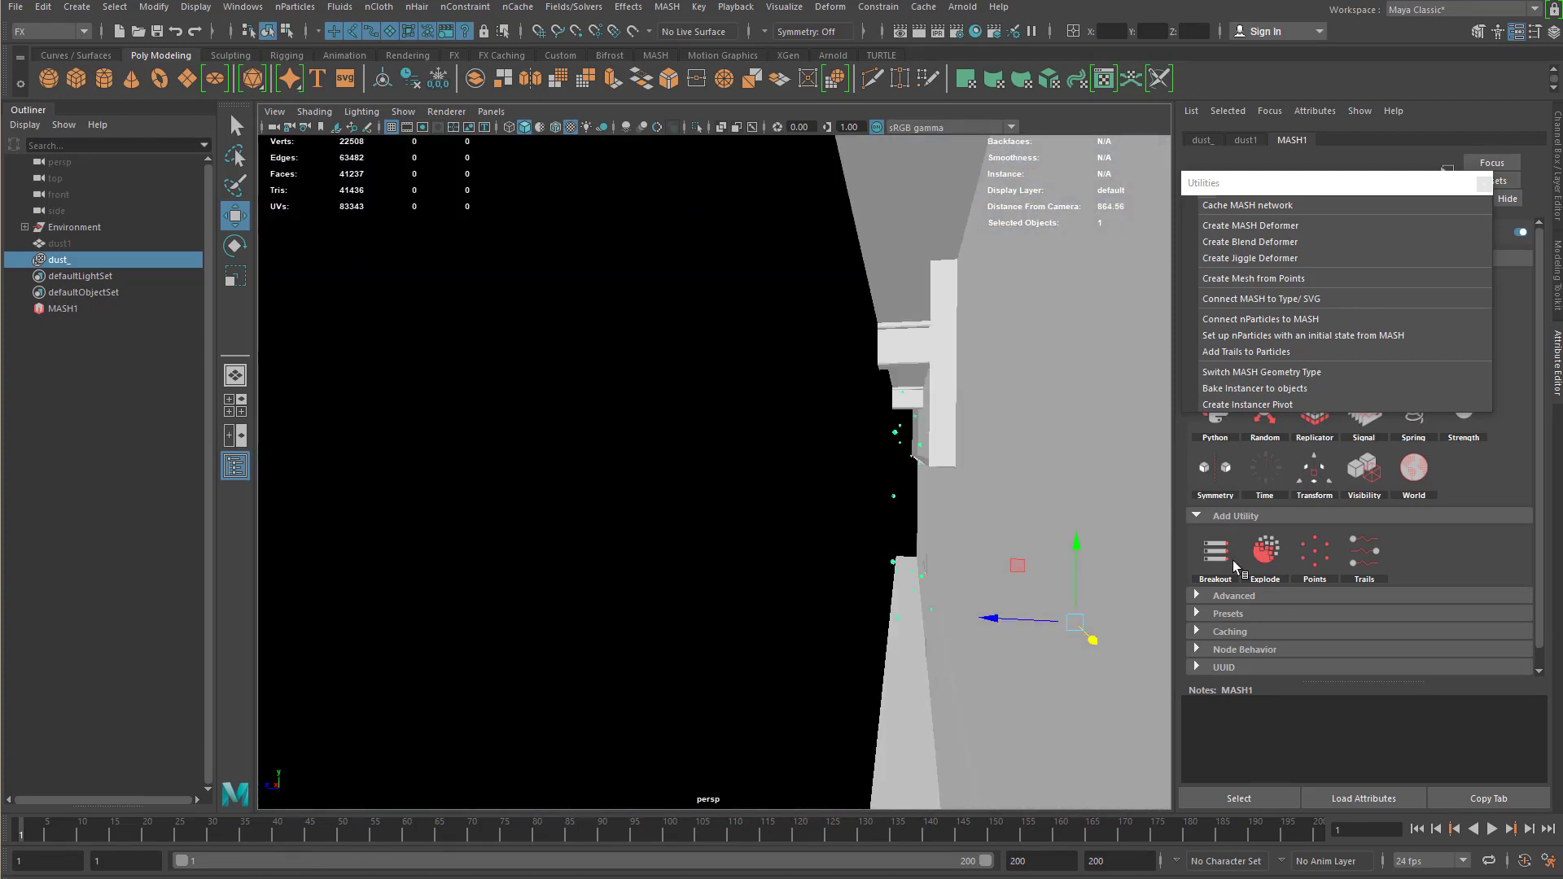
right_click_drag(976, 551, 586, 546, "alt")
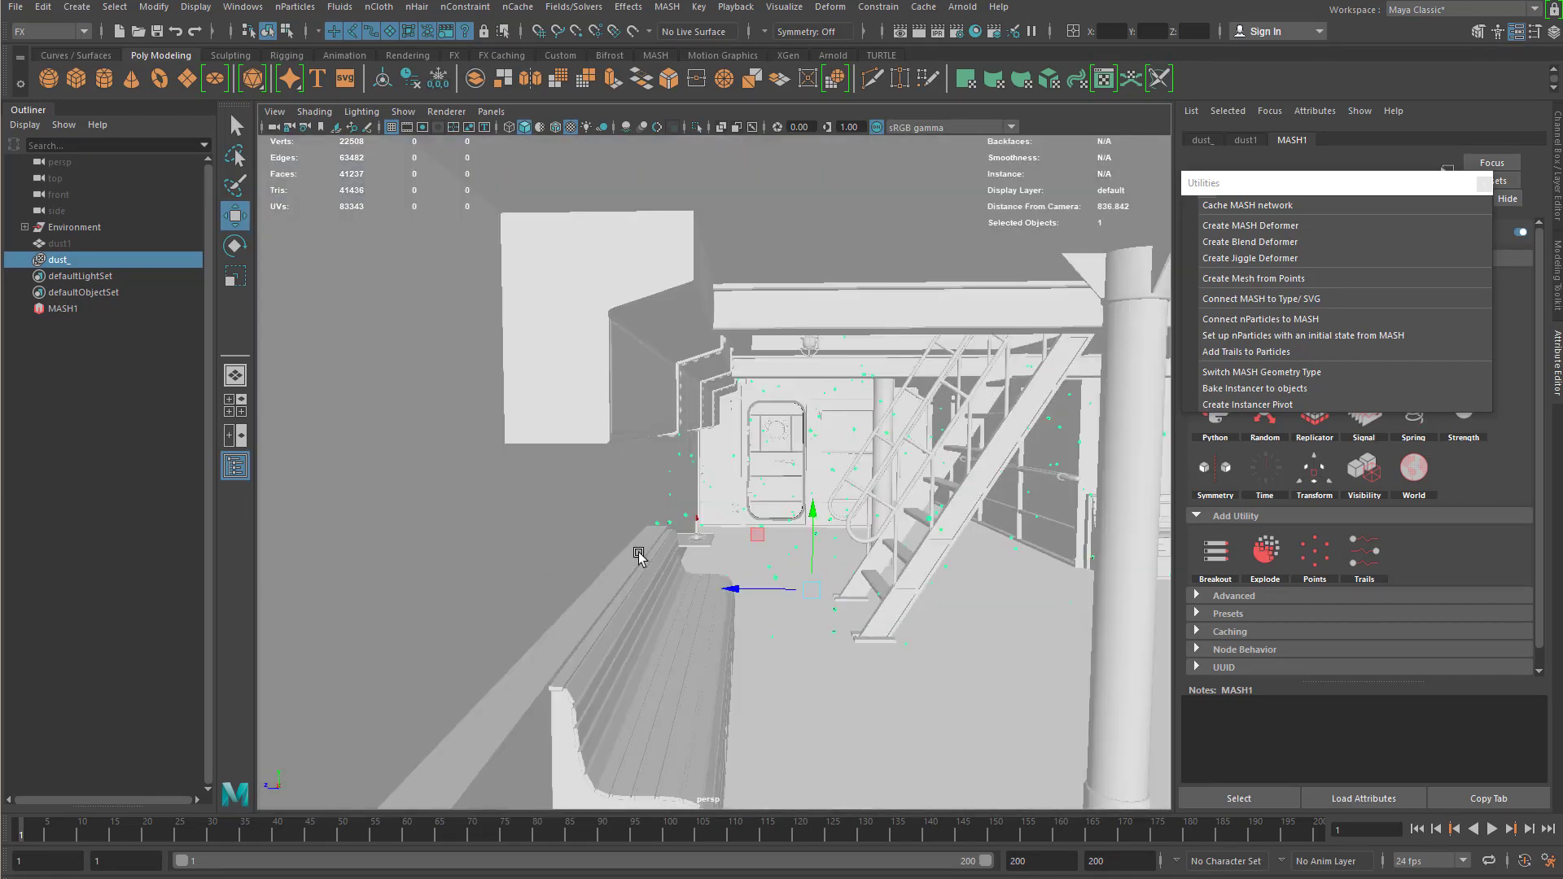
left_click_drag(783, 590, 842, 476)
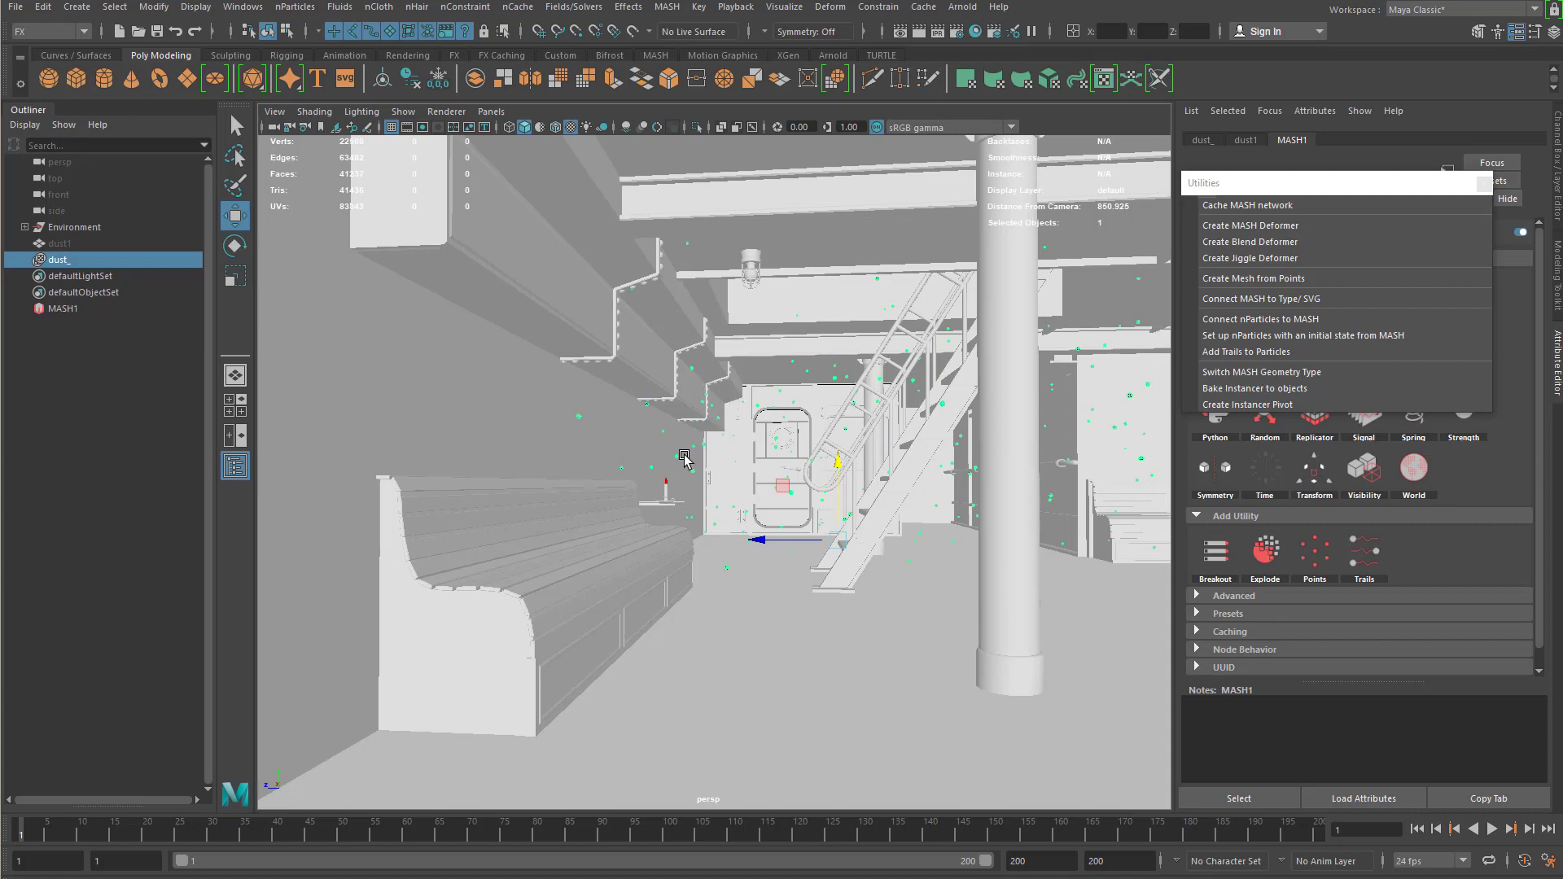
scroll(663, 464, "up", 5)
left_click_drag(788, 502, 765, 432, "alt")
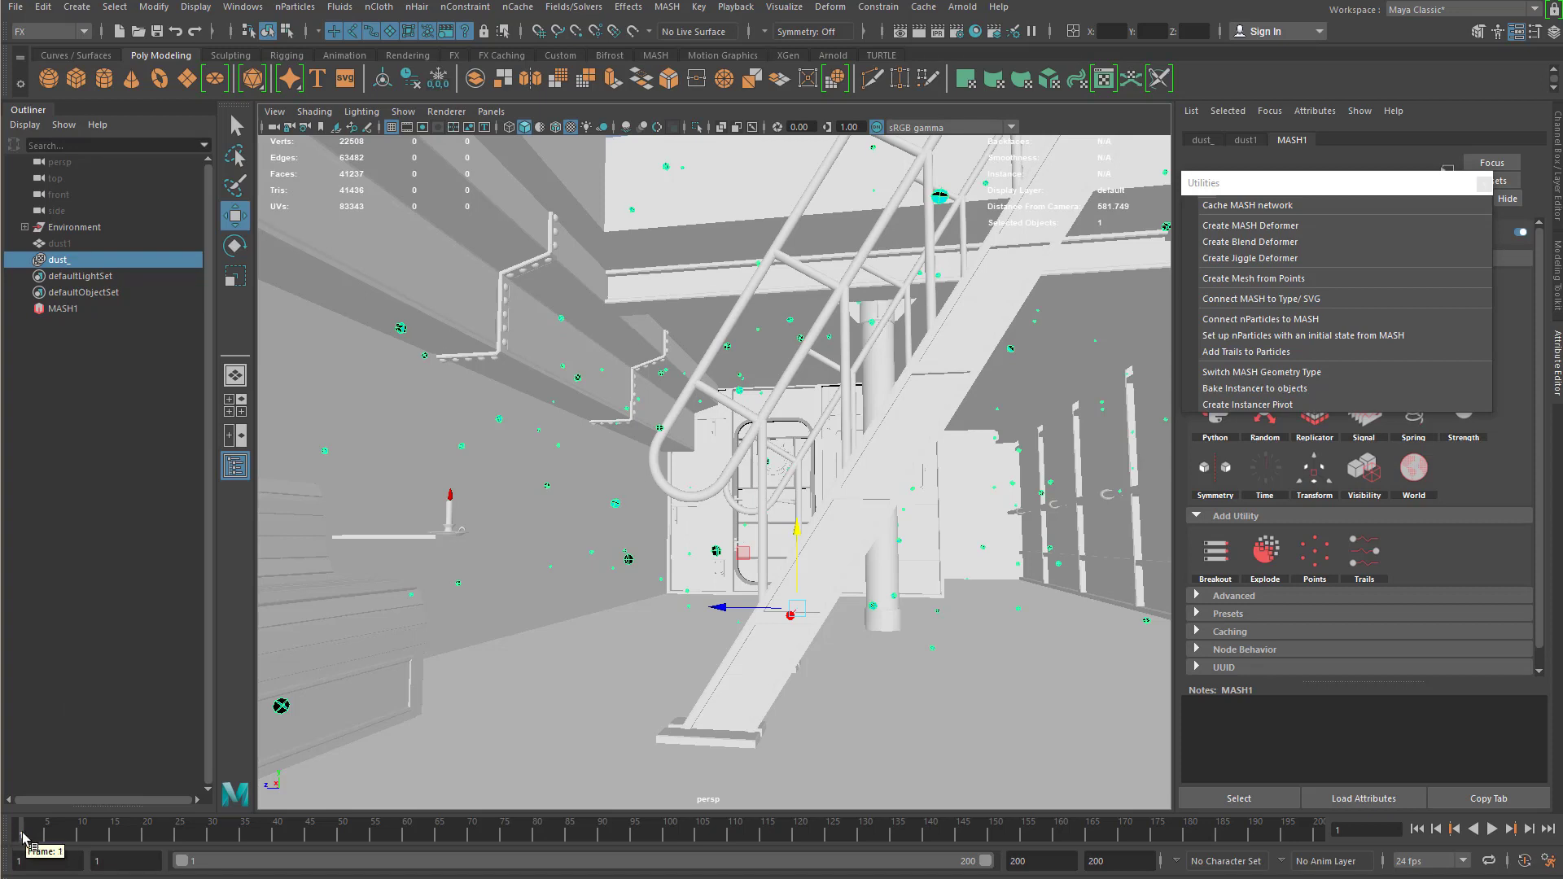
Step: Animate the dust_ instancer with keyframes at frames 1 and 200, lowering it slightly at frame 200, and play back the motion
key("s")
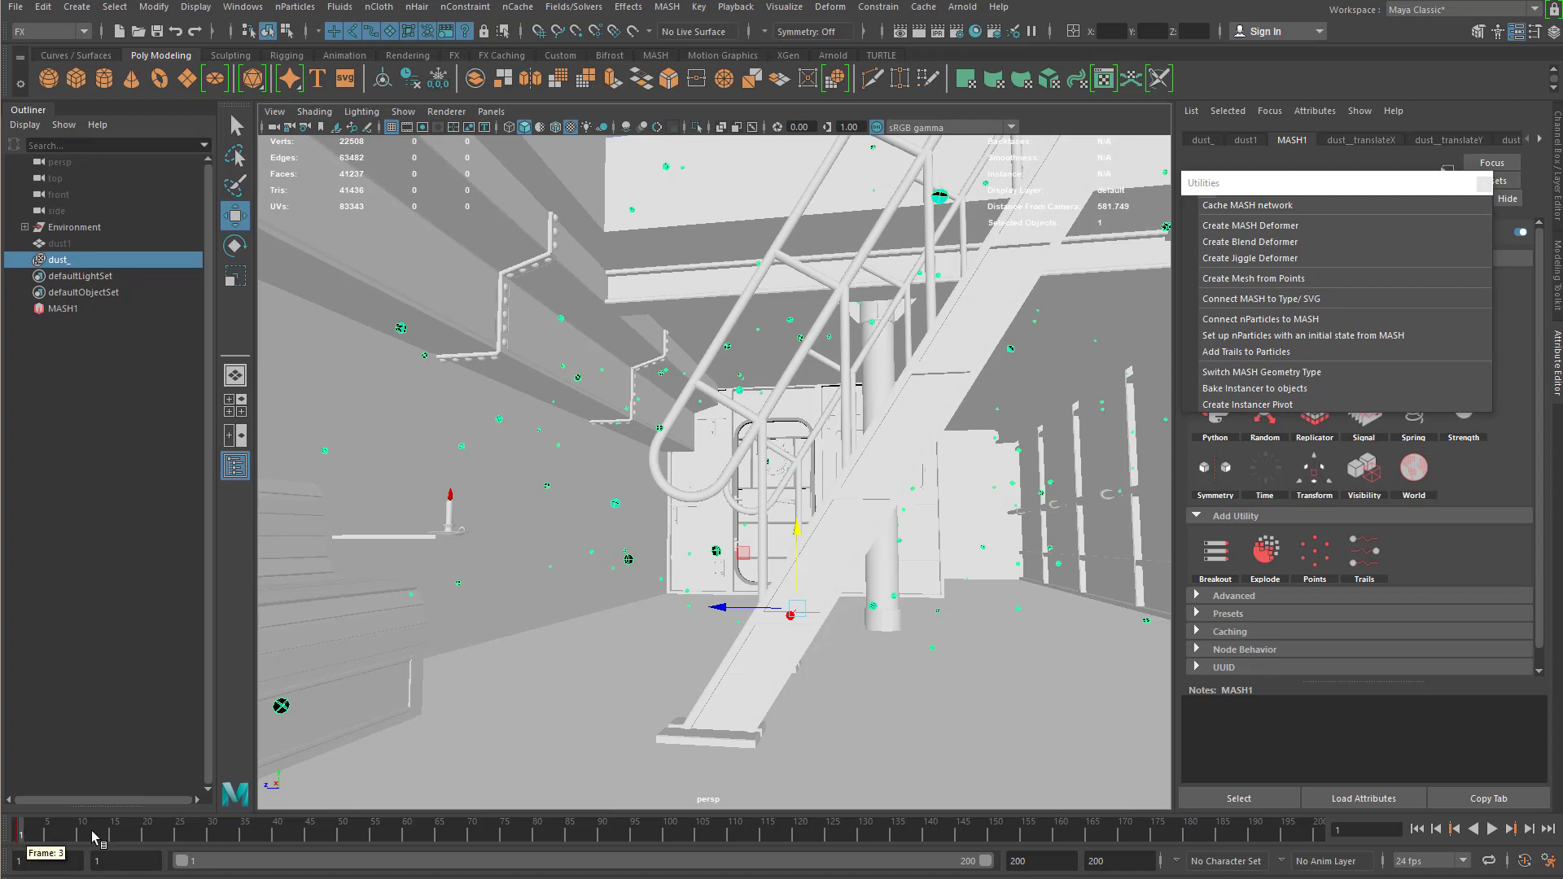
key("alt+v")
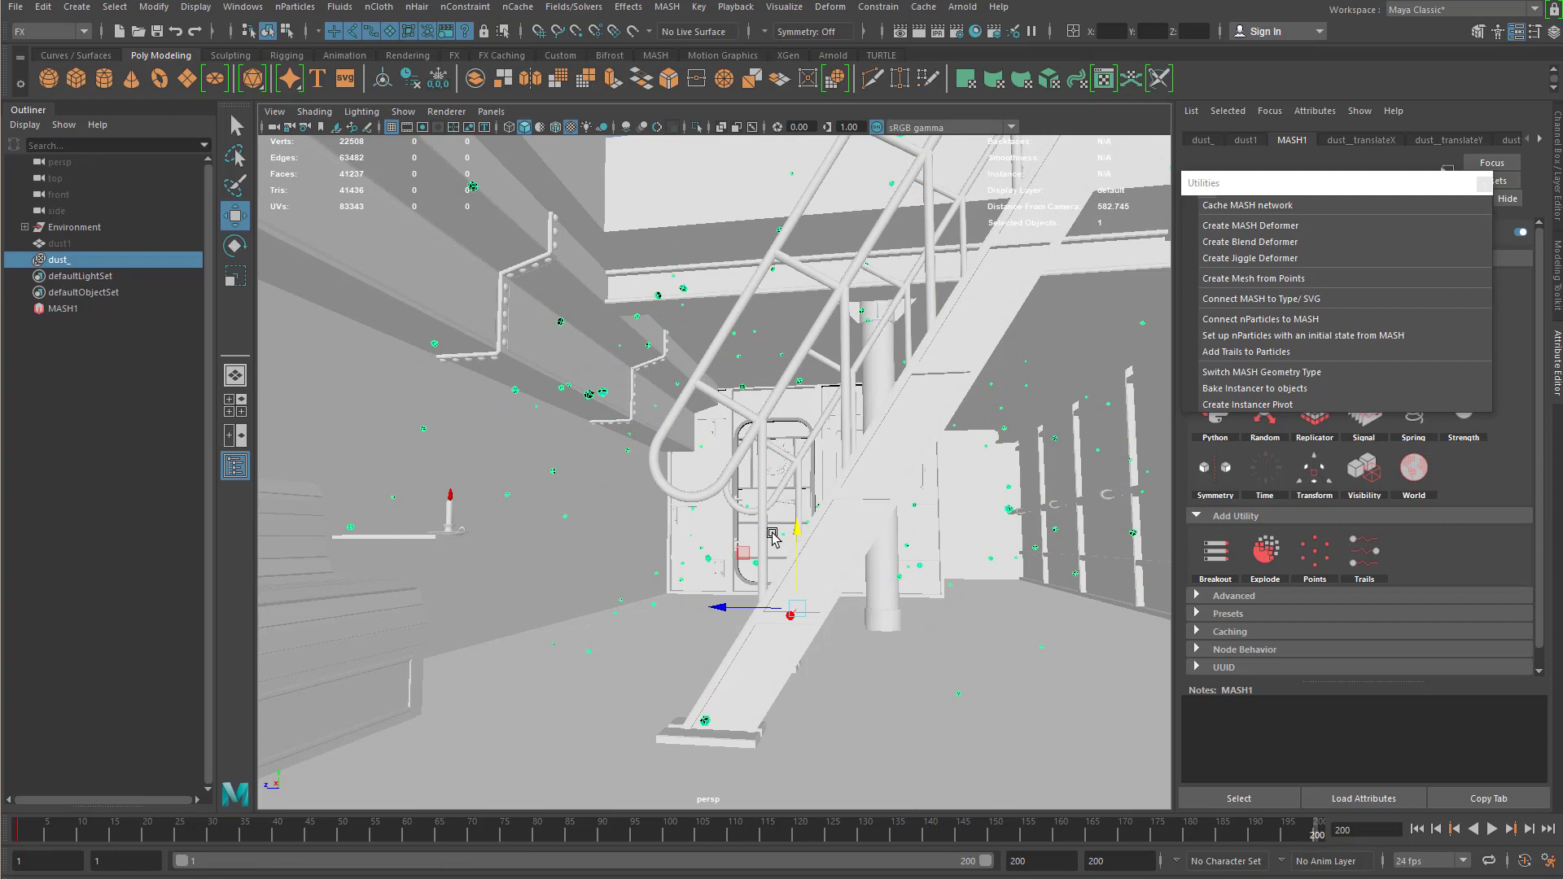
left_click_drag(802, 525, 811, 603)
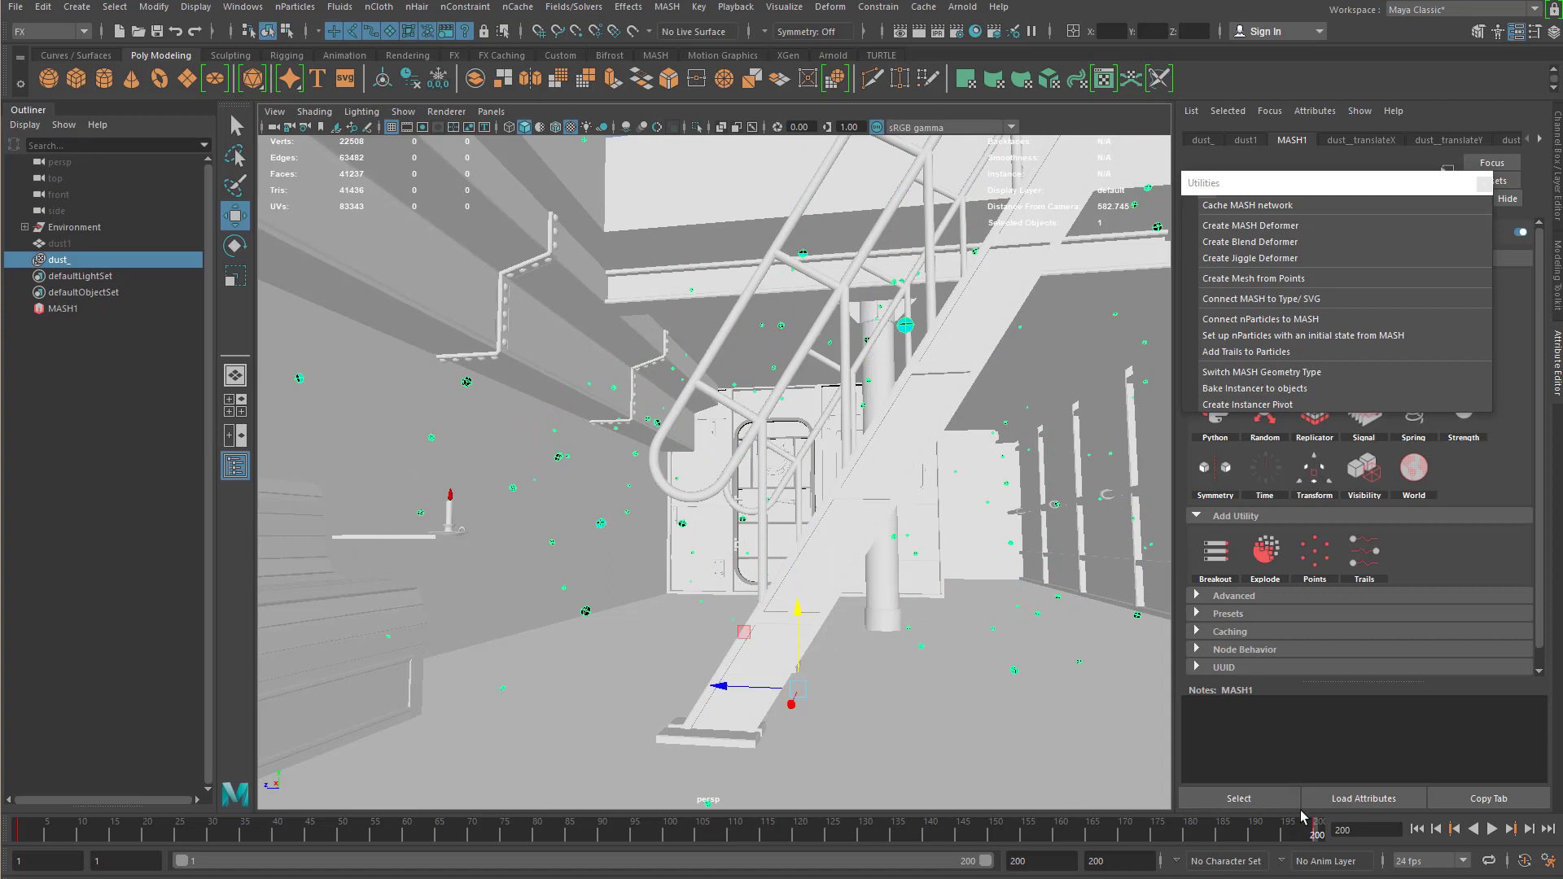
key("alt+v")
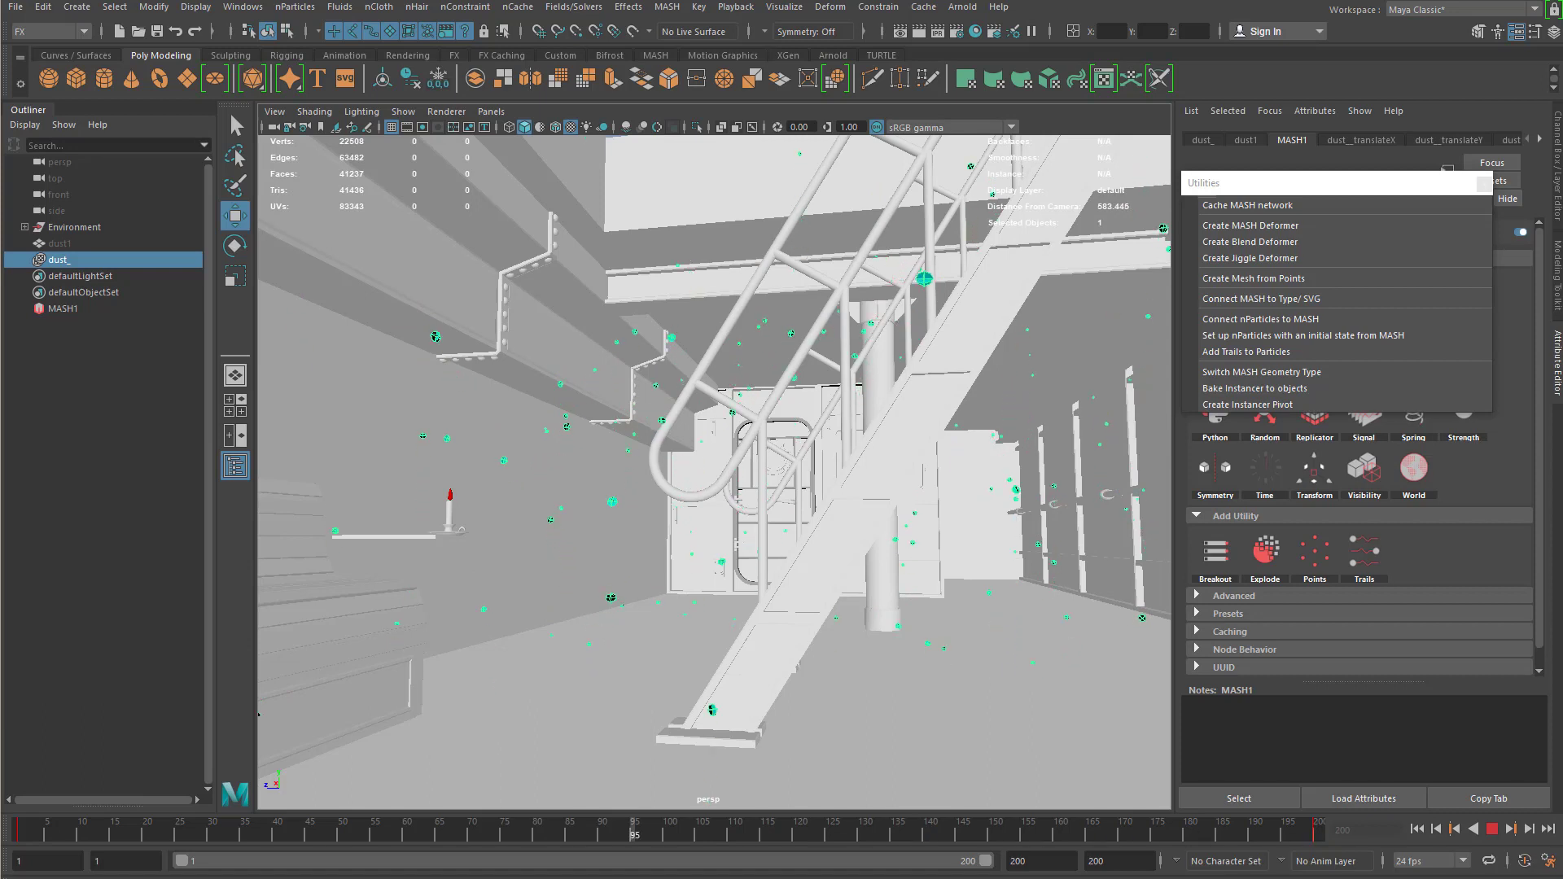
key("Escape")
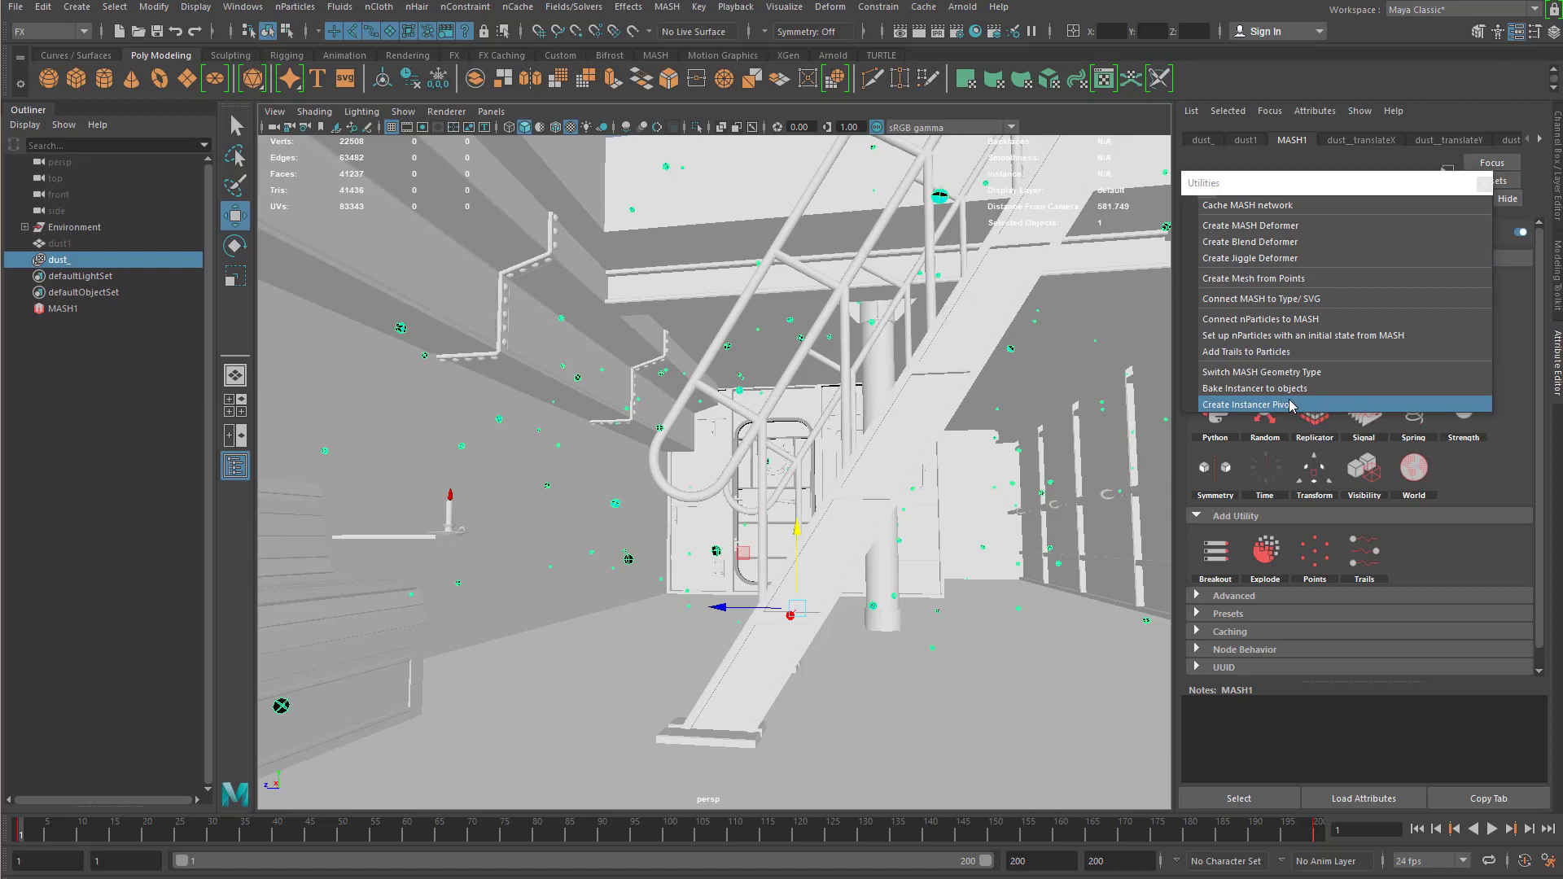
Step: Bake the dust_ instancer's animation to objects and close the Bake Instancer Tool and Utilities windows
left_click(1211, 389)
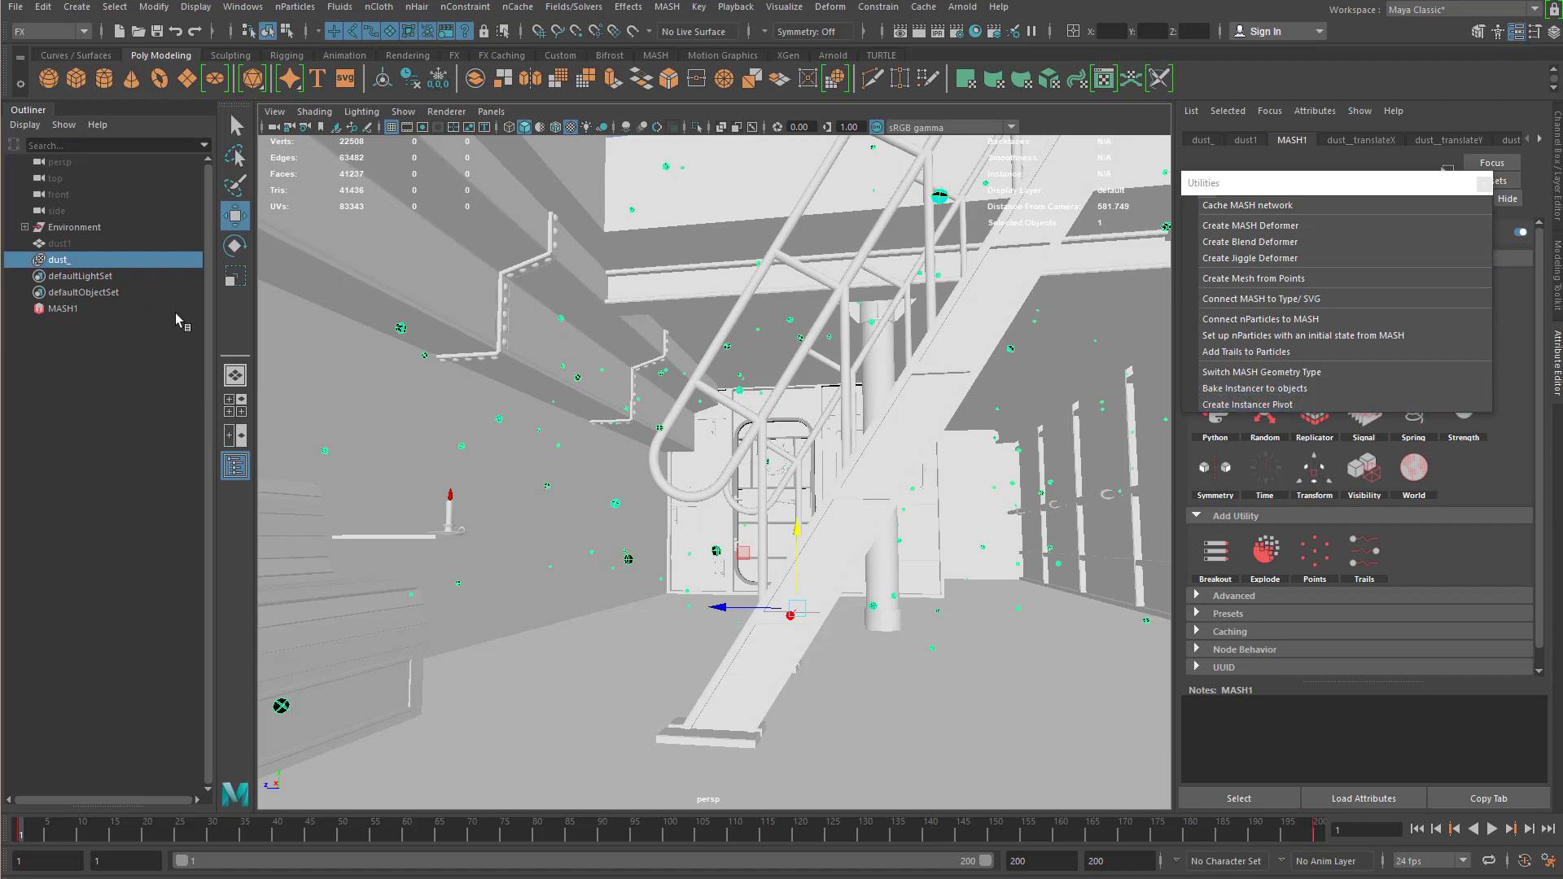
left_click(1211, 186)
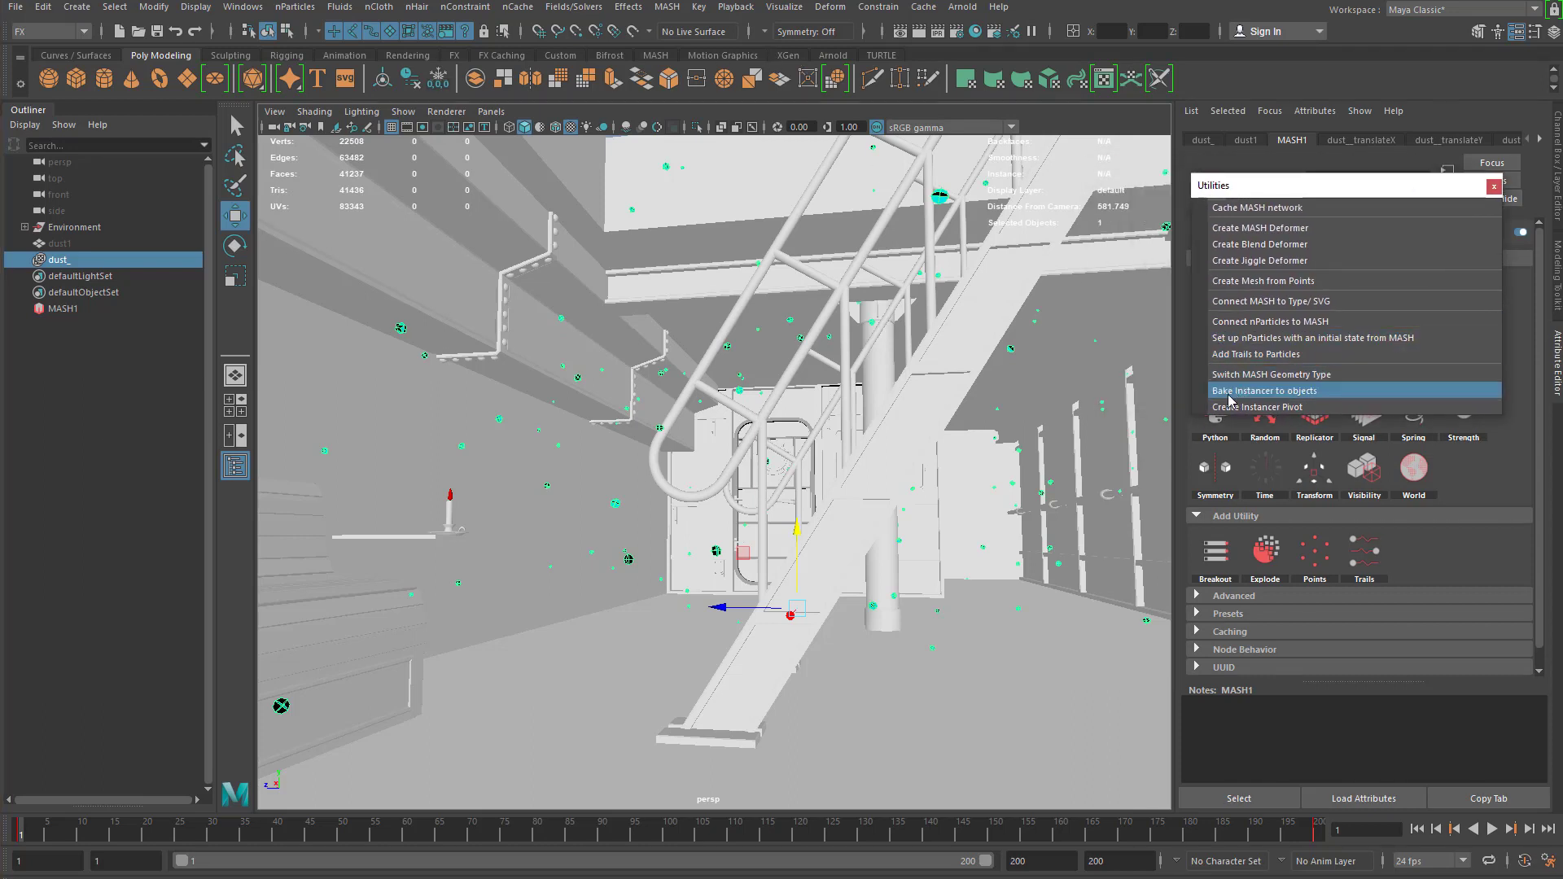
left_click(1303, 391)
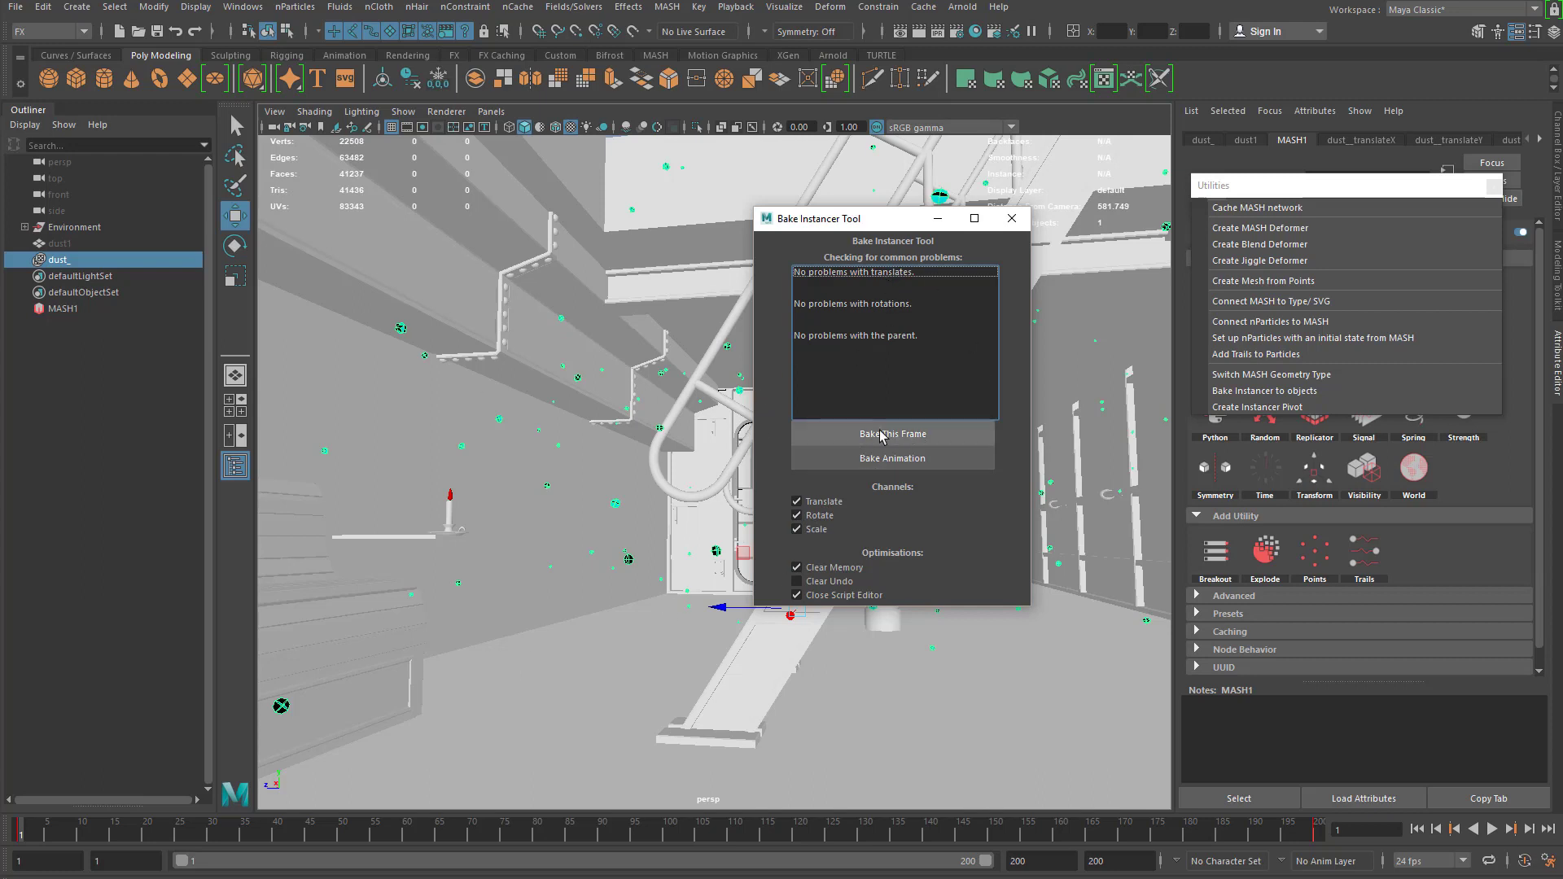
left_click(926, 461)
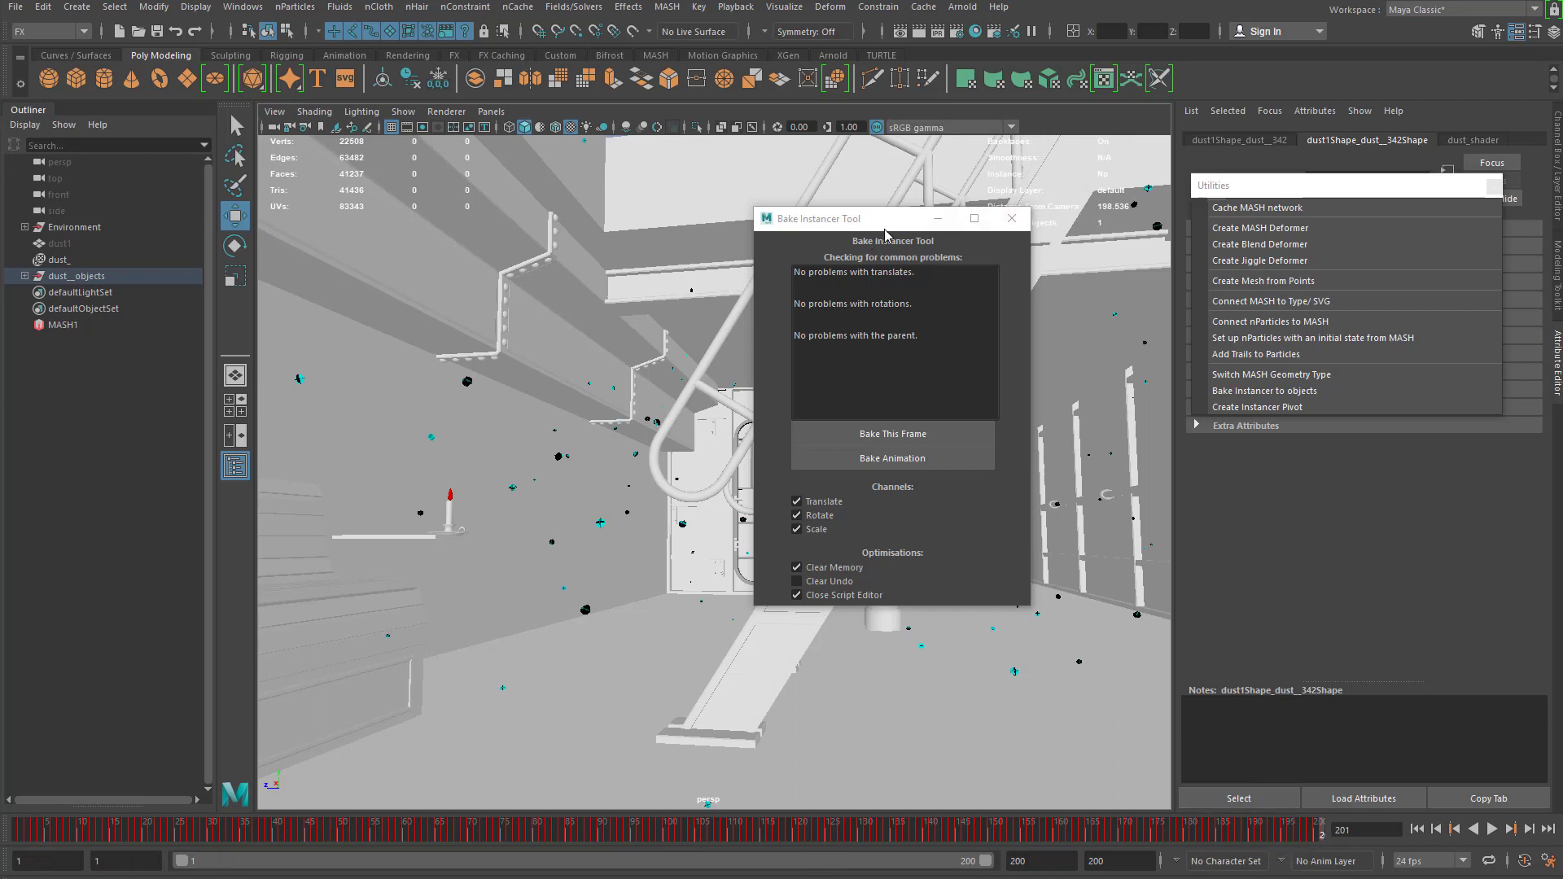
left_click_drag(882, 227, 858, 221)
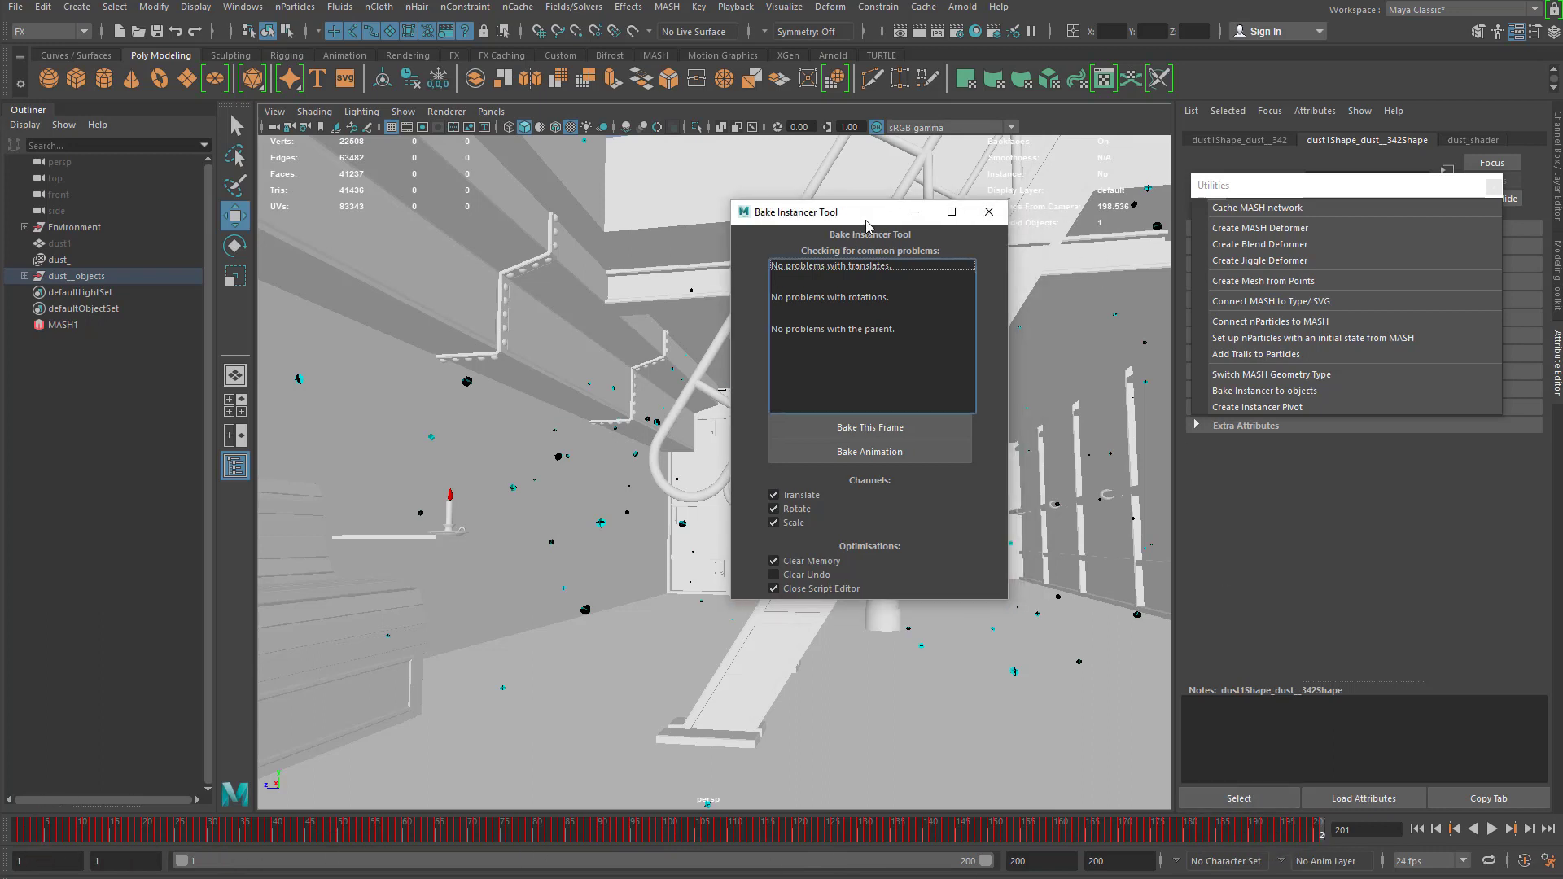
left_click(990, 212)
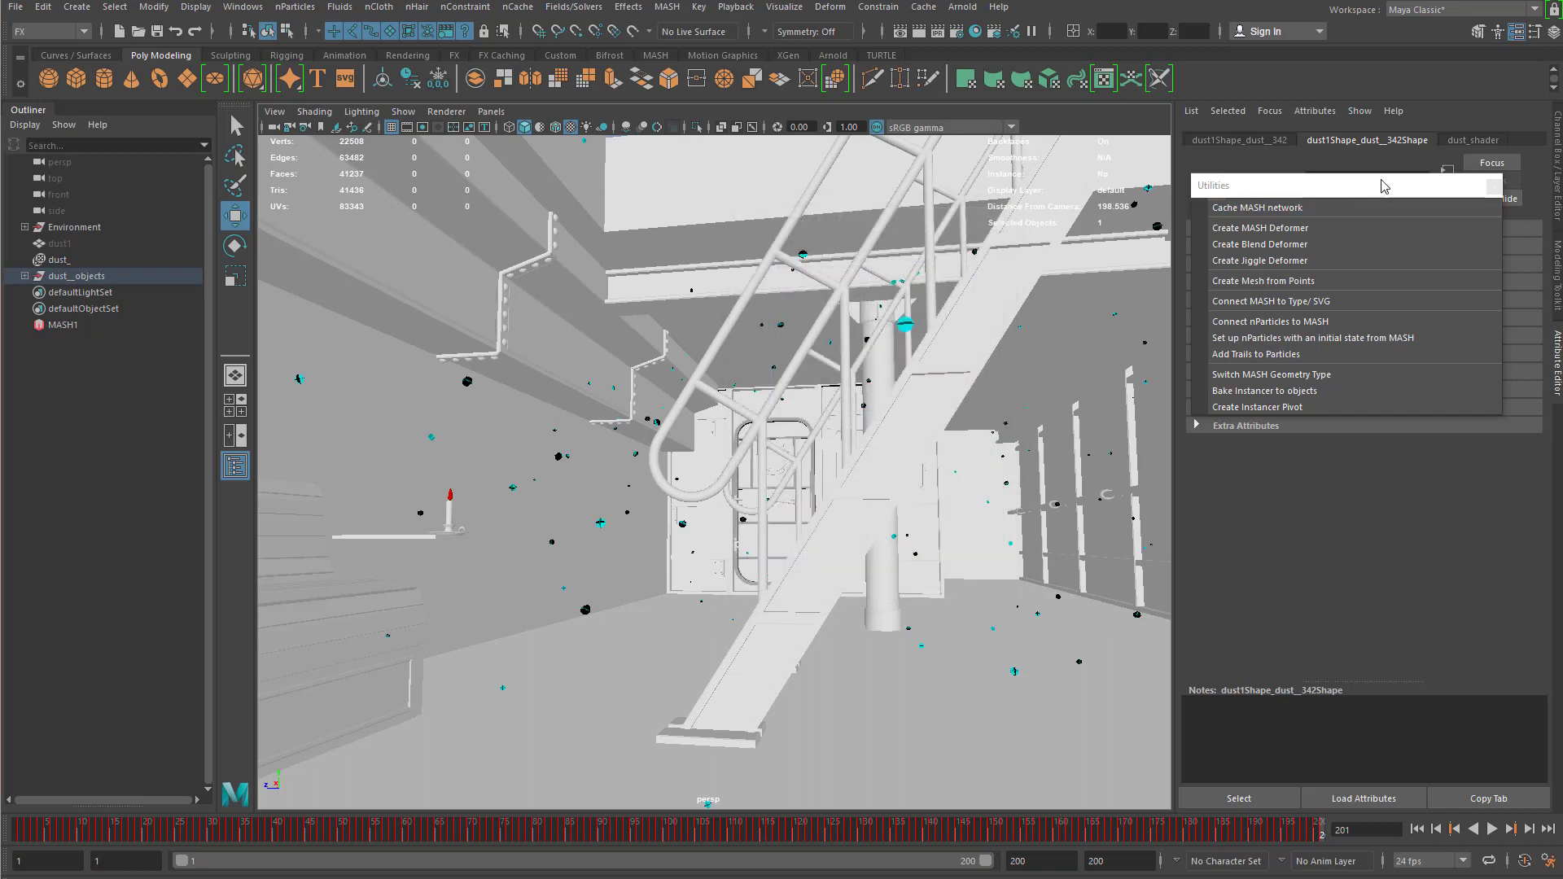
left_click_drag(1382, 185, 1344, 196)
left_click(1397, 195)
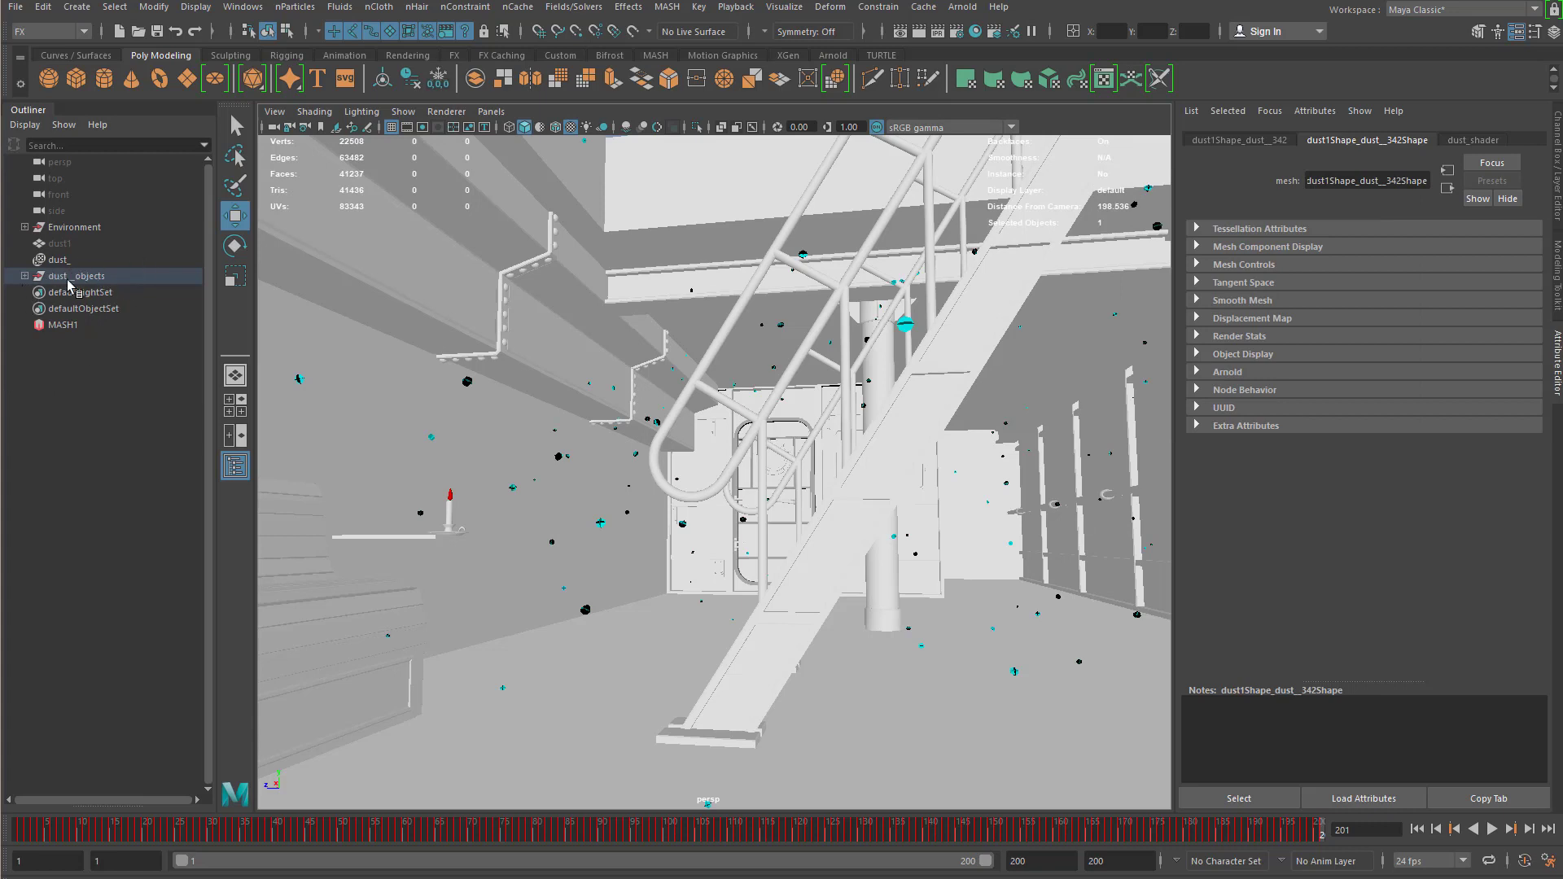
Step: Expand the dust__objects group and hide the original dust_ instancer
left_click(24, 277)
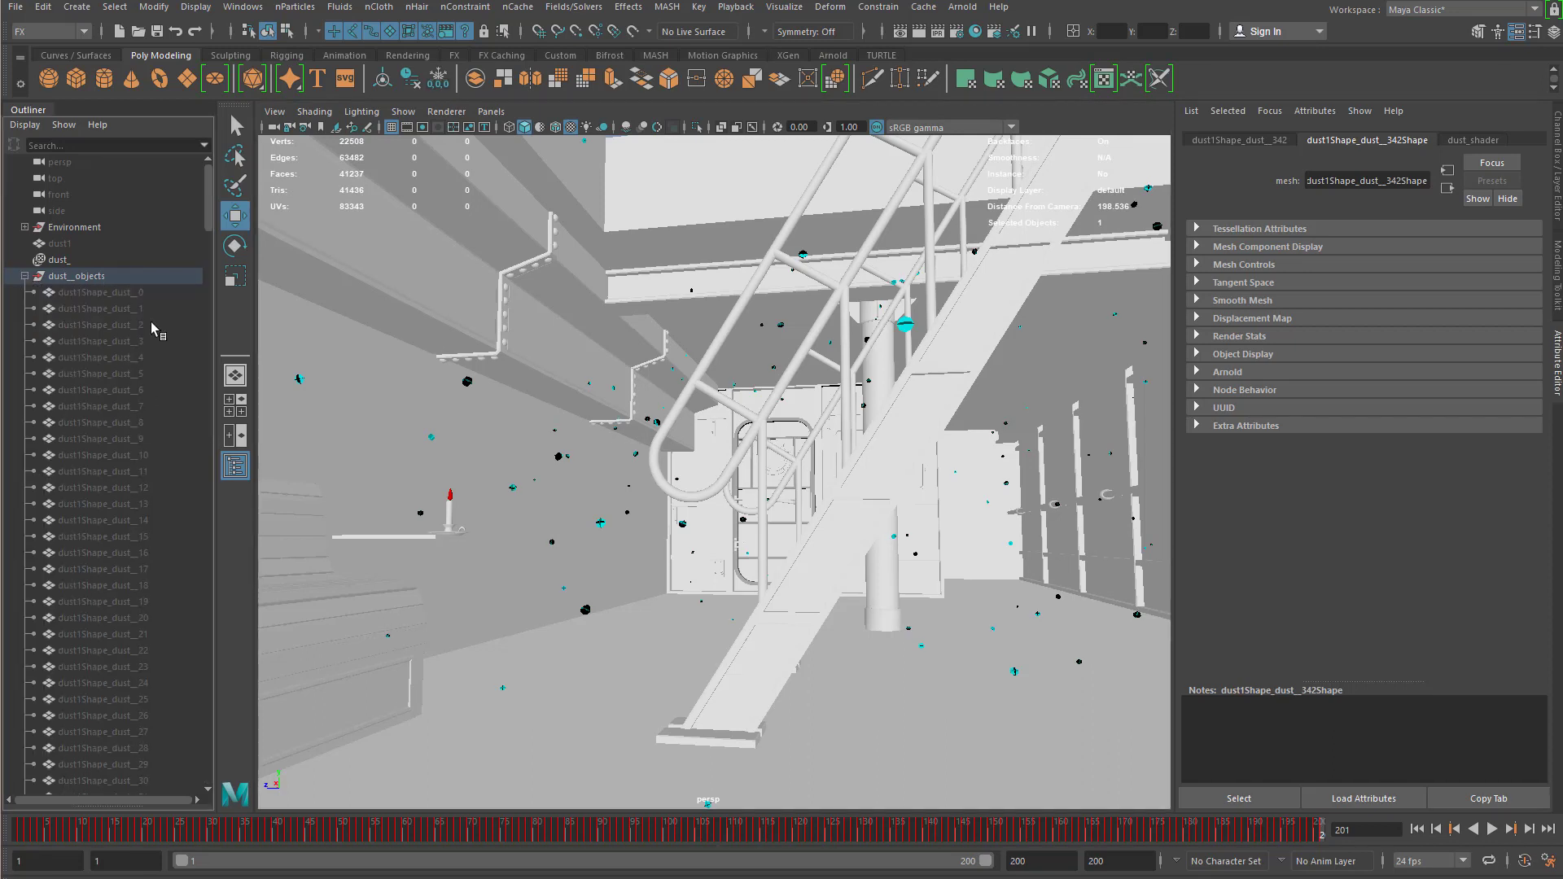
left_click(62, 259)
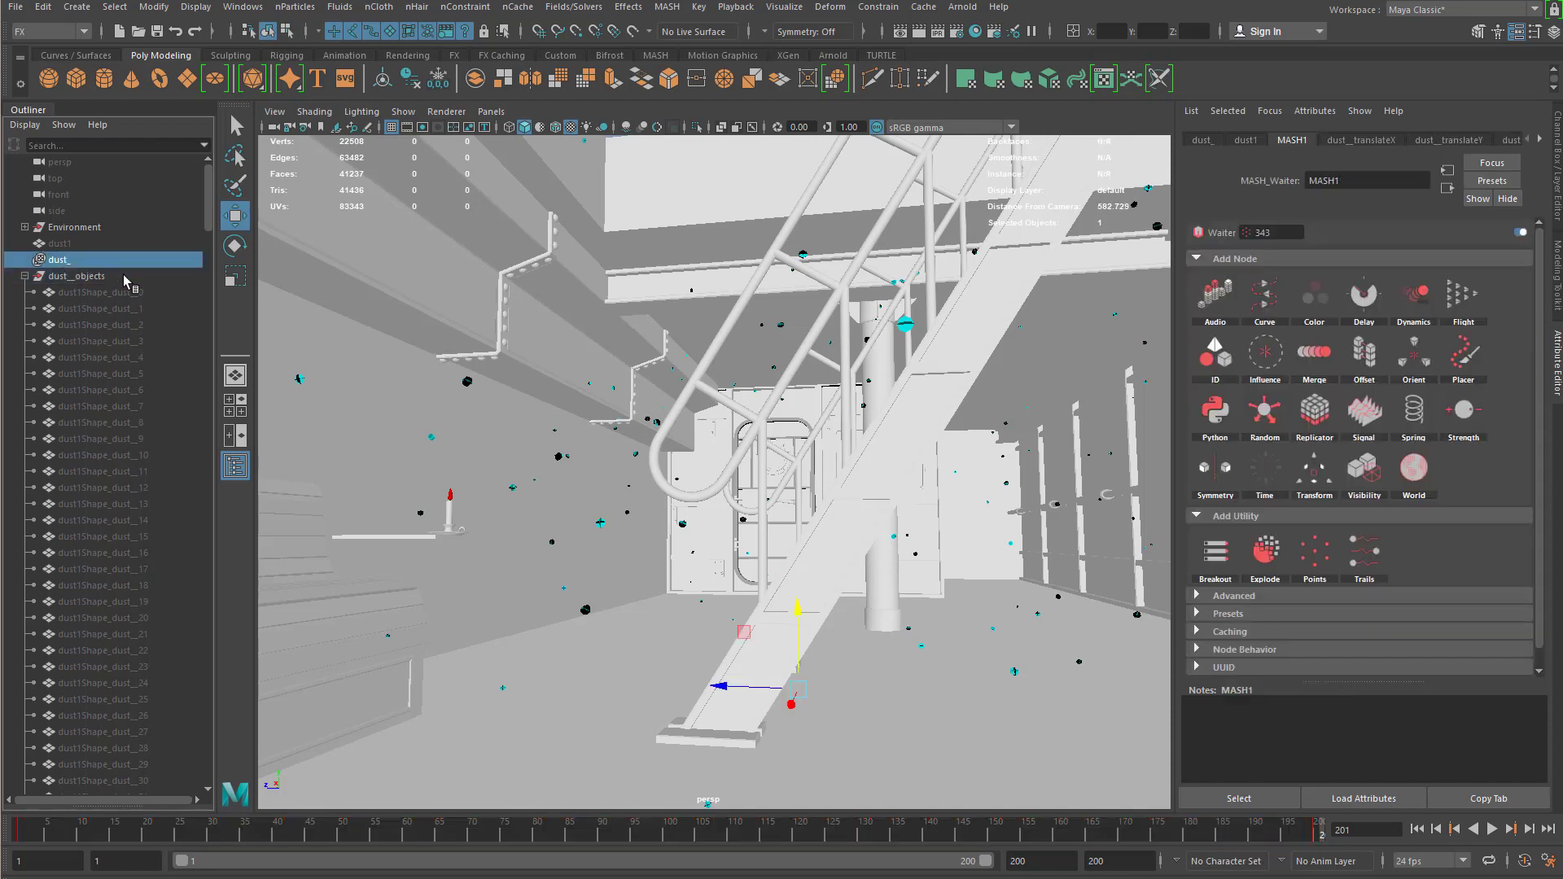
key("ctrl+h")
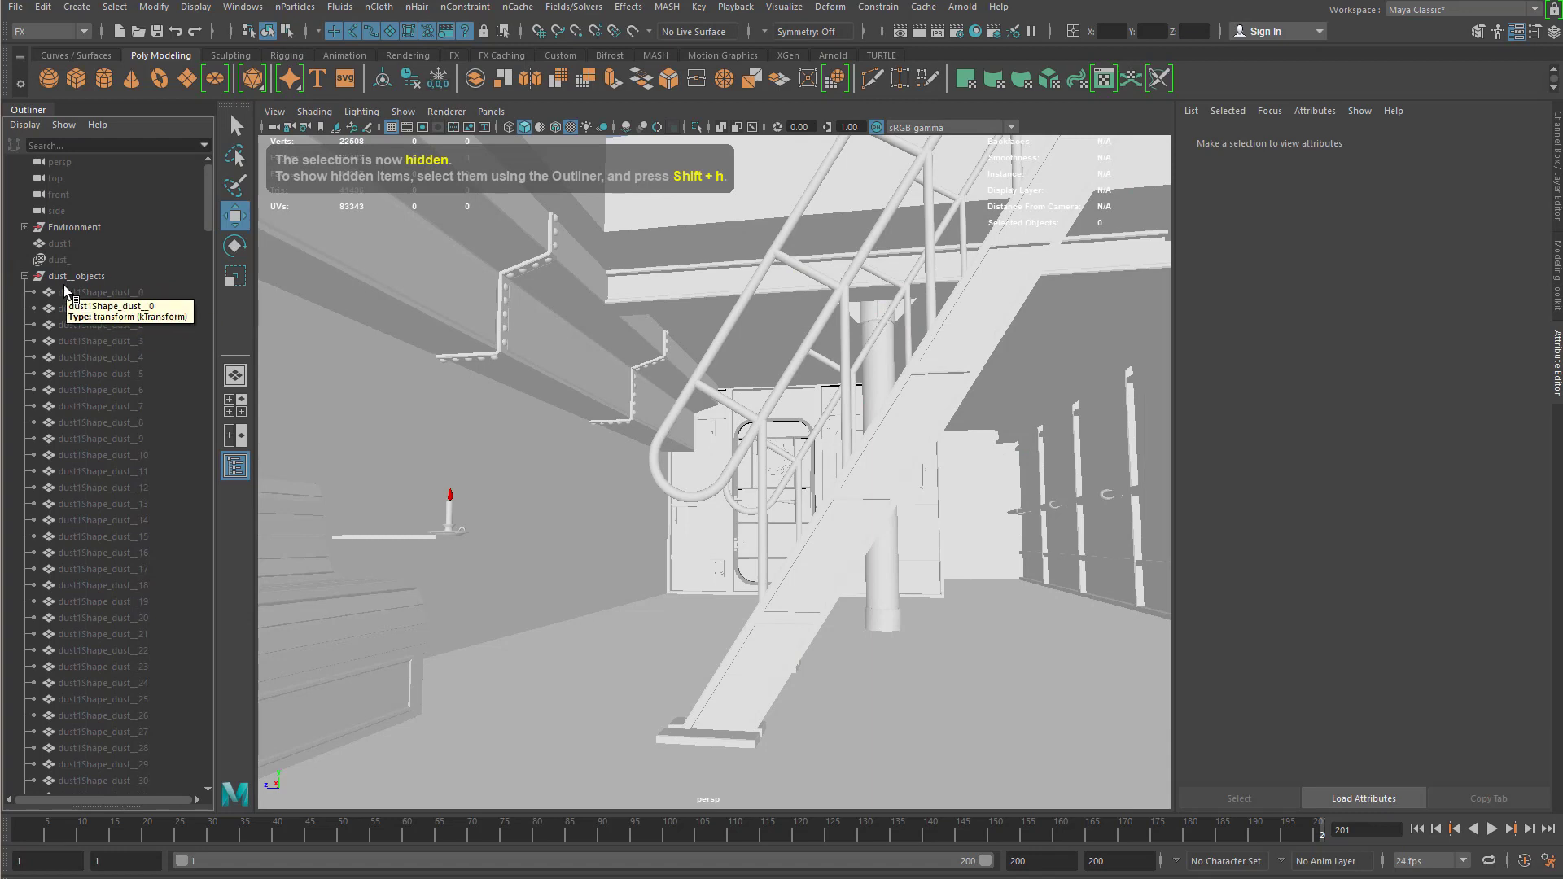
Step: Unhide all baked dust objects in the dust__objects group, from dust1Shape_dust__0 through dust1Shape_dust__342
left_click(85, 298)
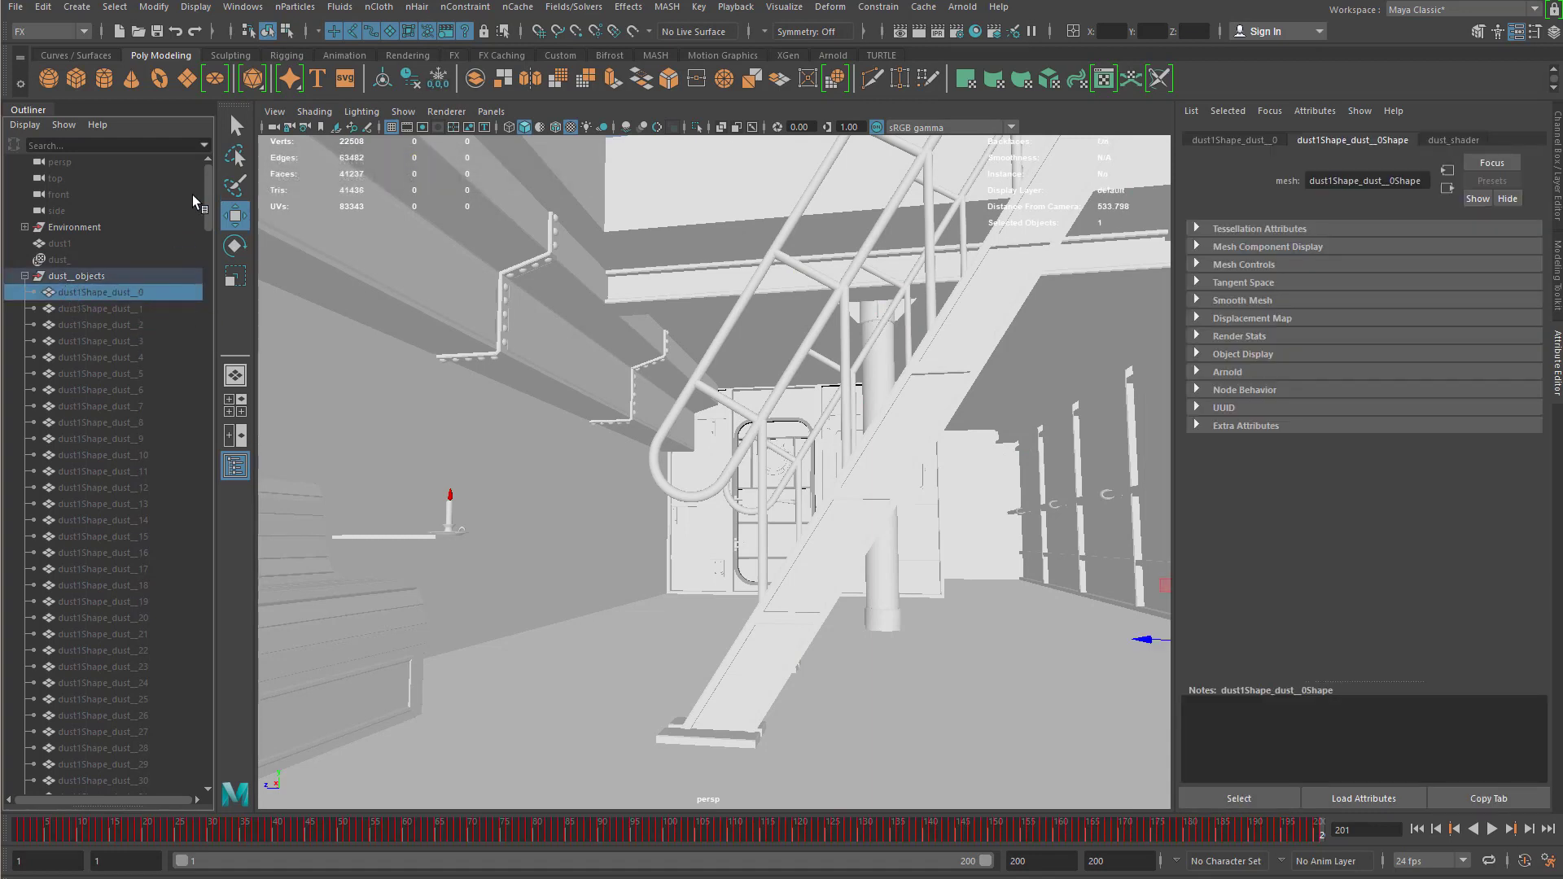
left_click_drag(209, 199, 163, 769)
left_click(144, 733, "shift")
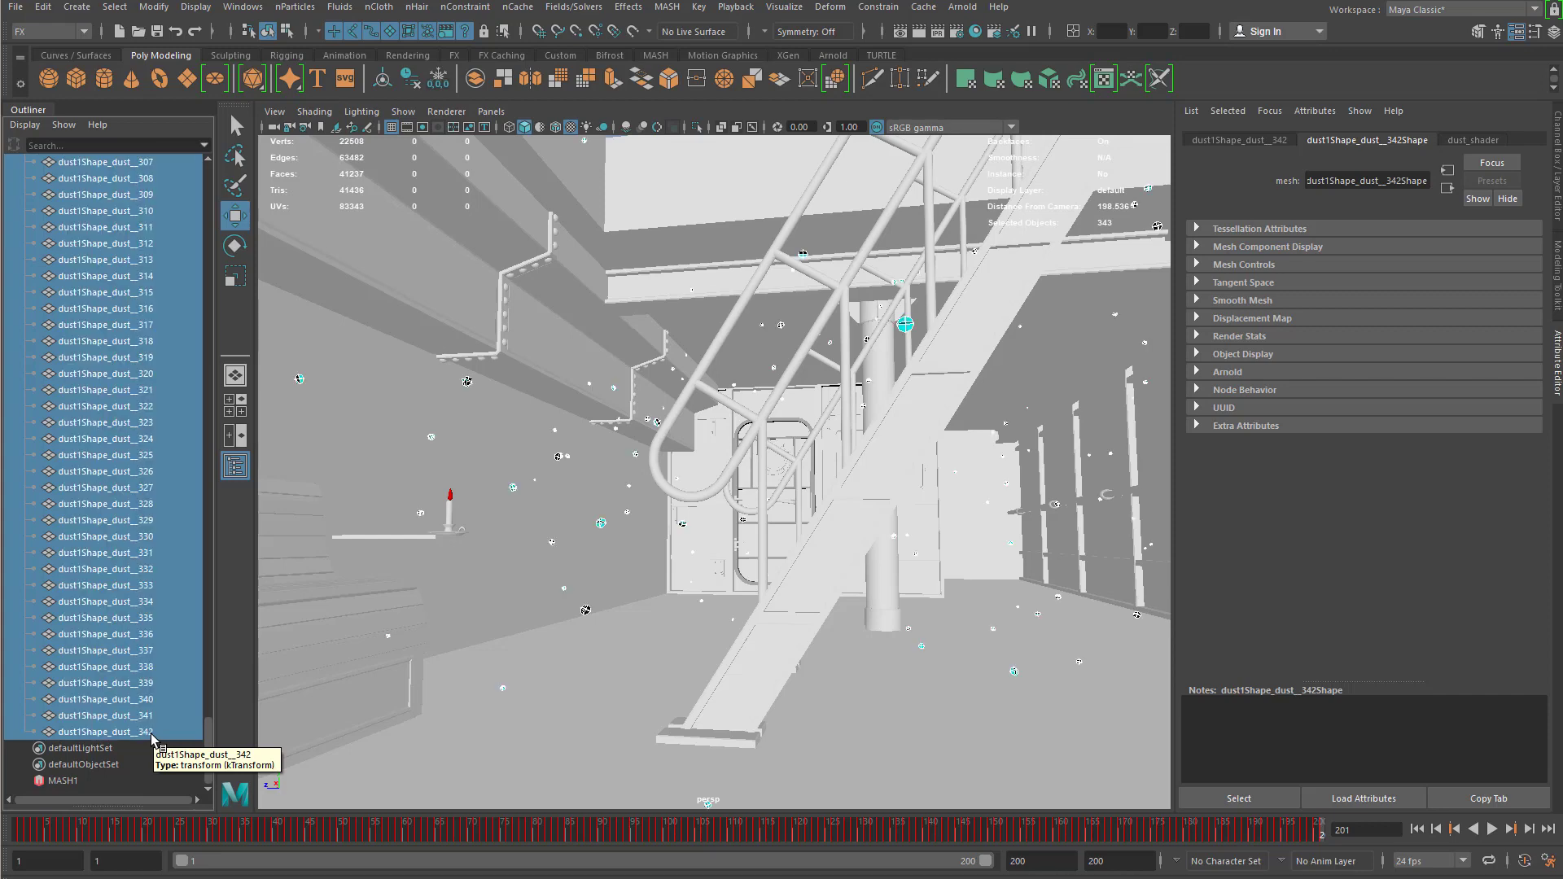
scroll(732, 463, "up", 2)
left_click_drag(732, 463, 716, 468, "alt")
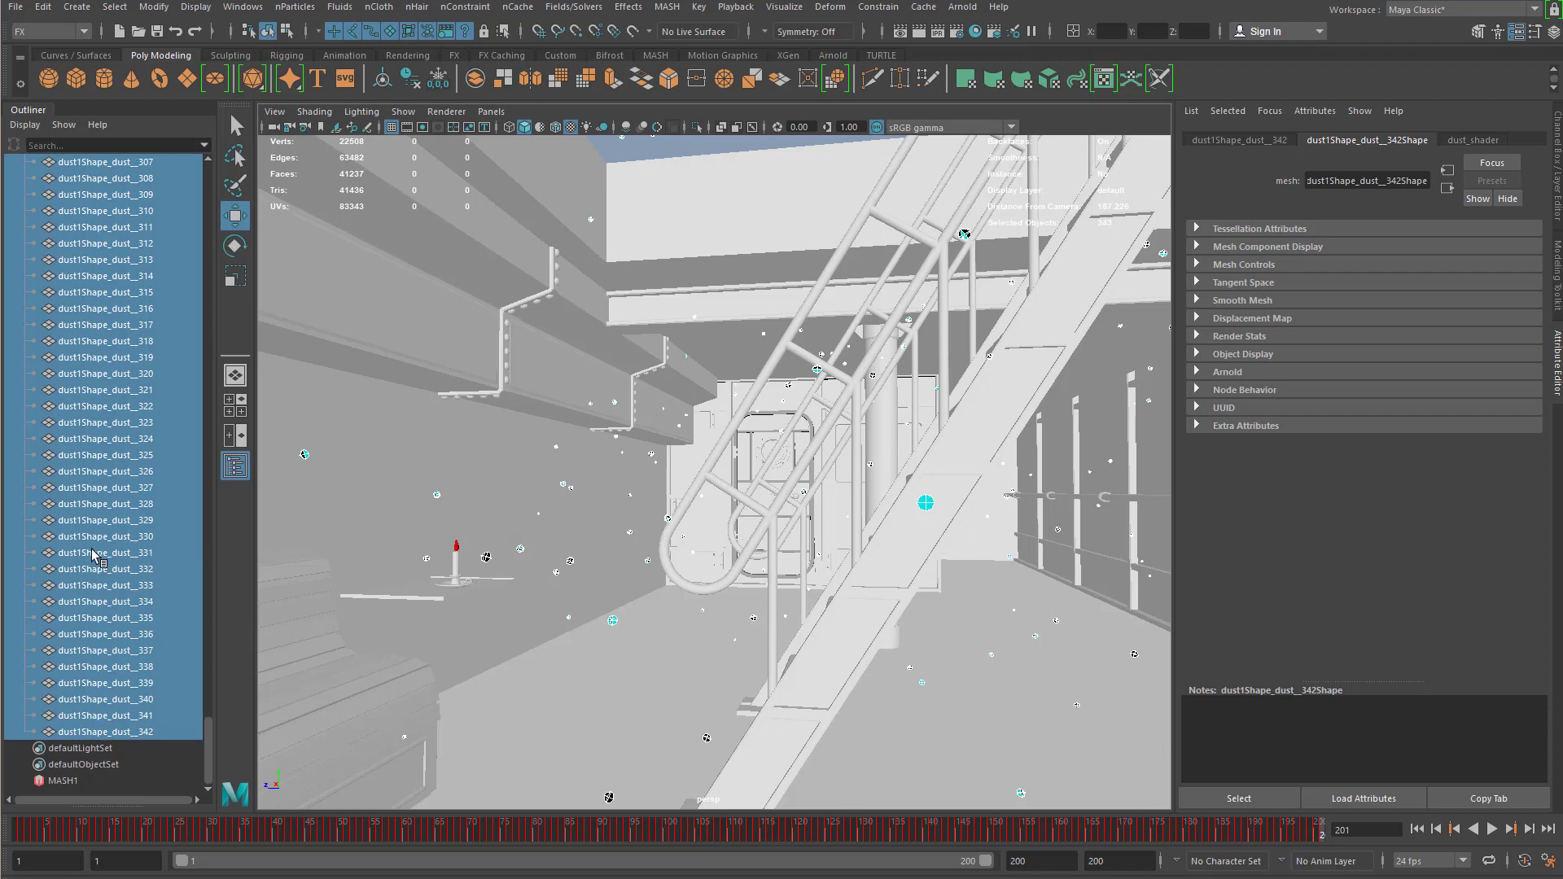
Step: Review the list of baked dust objects and the Distribute settings of the MASH1 network
scroll(92, 553, "up", 20)
scroll(92, 553, "down", 20)
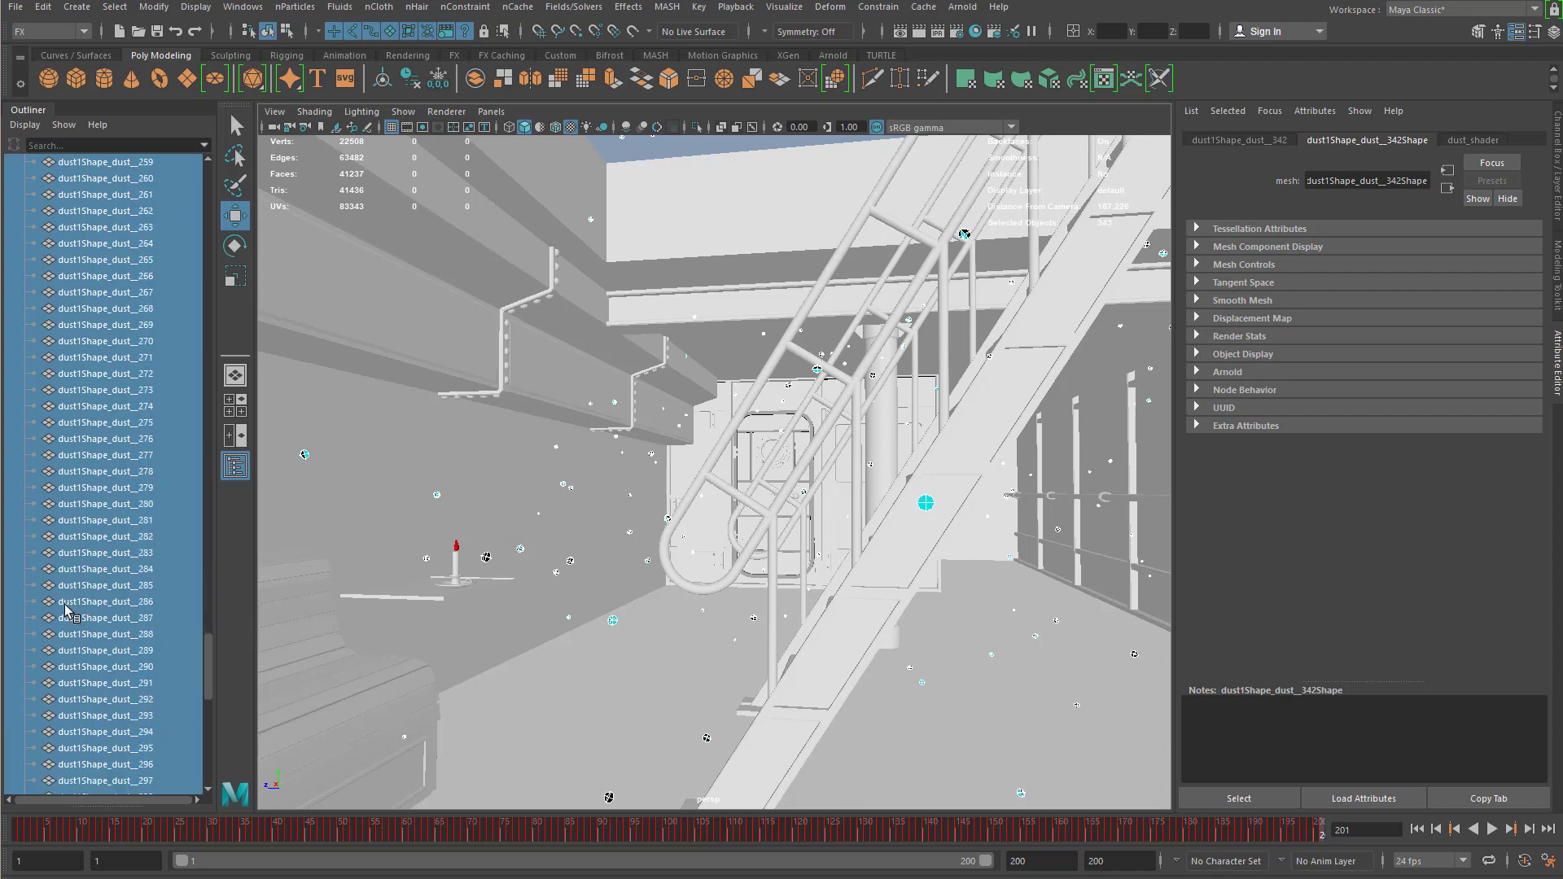
scroll(65, 609, "down", 6)
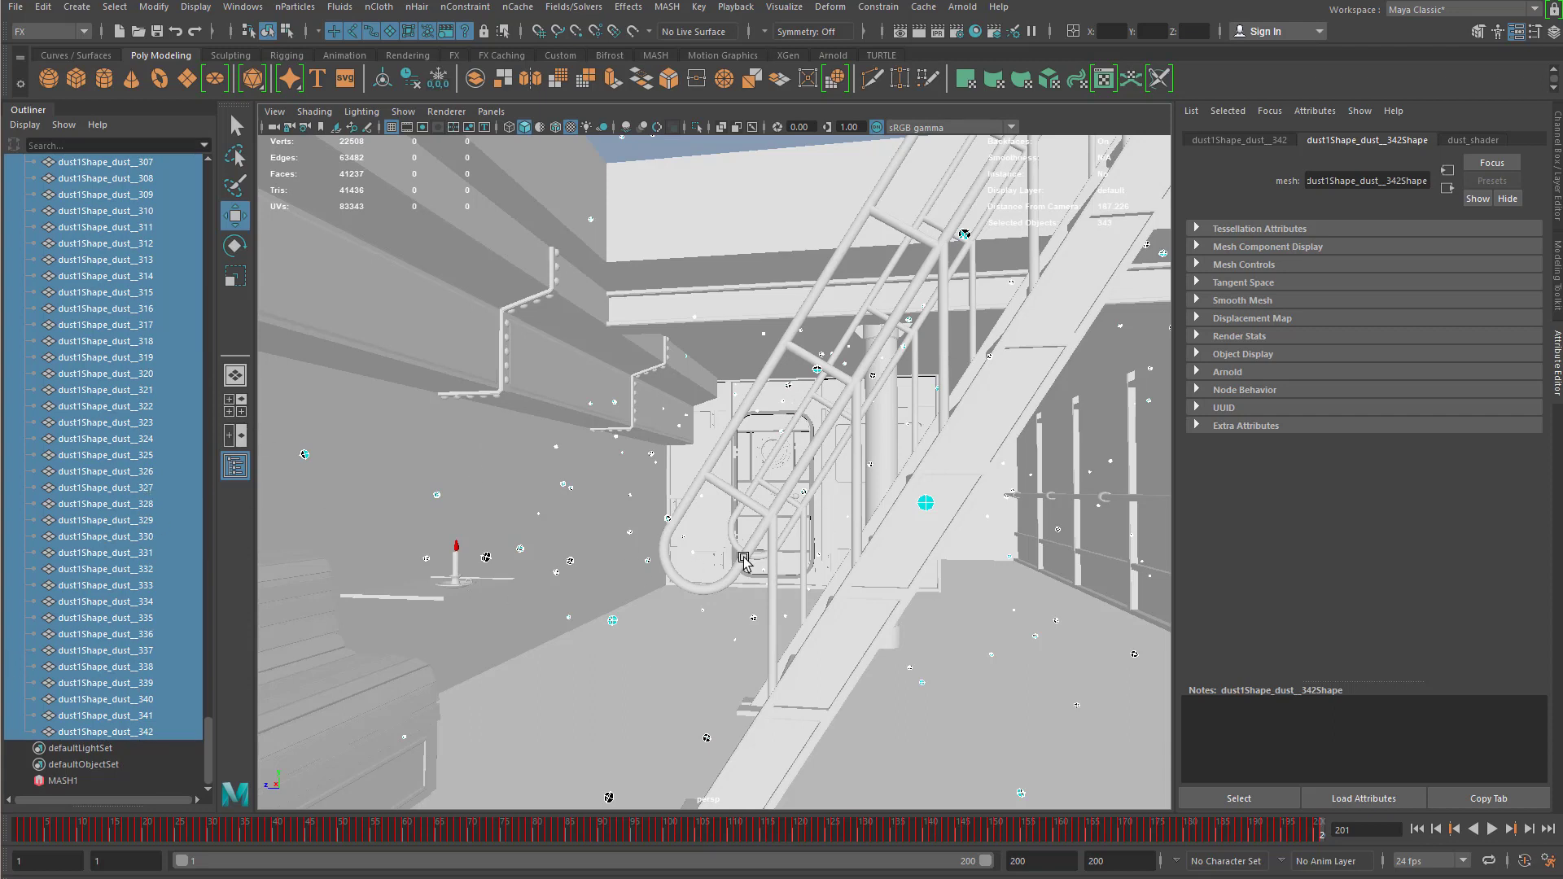
left_click(110, 783)
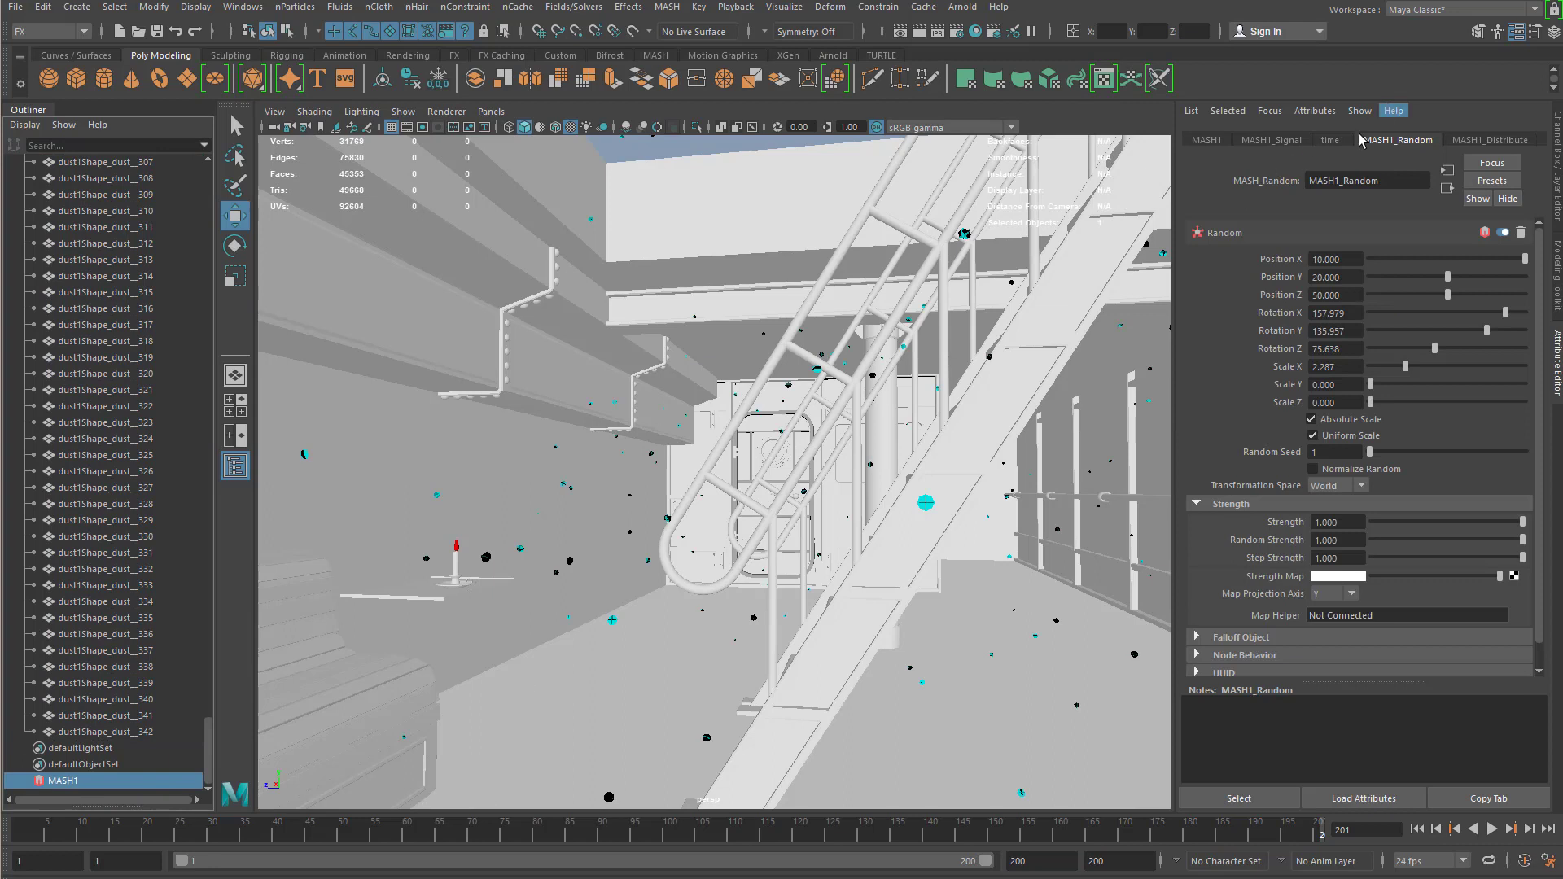
left_click(1492, 142)
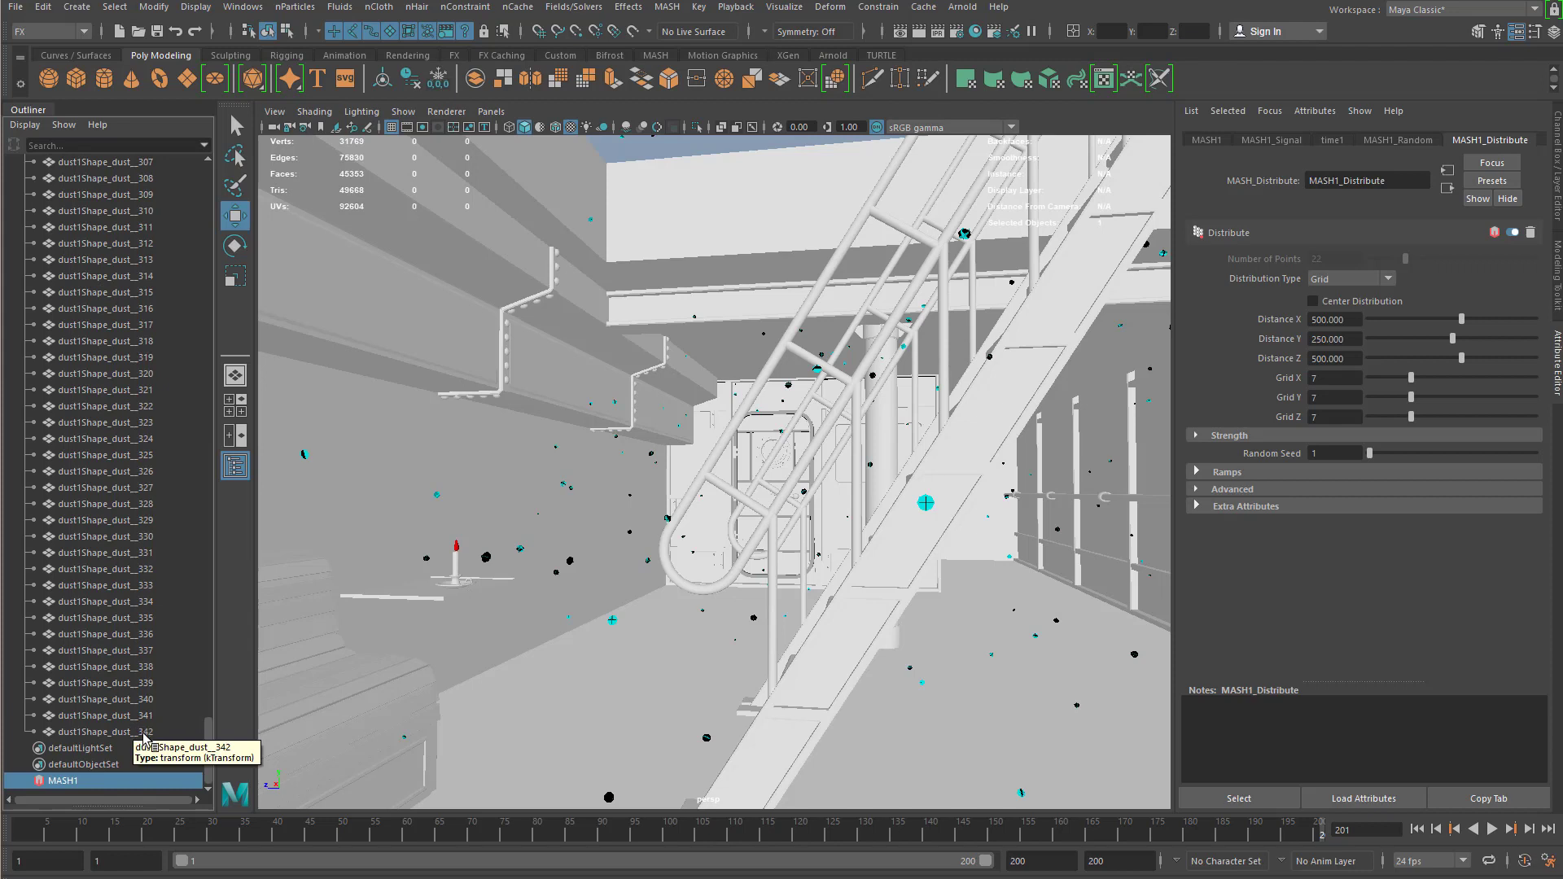
Step: Select every baked dust object together with its parent group dust__objects
left_click(144, 735)
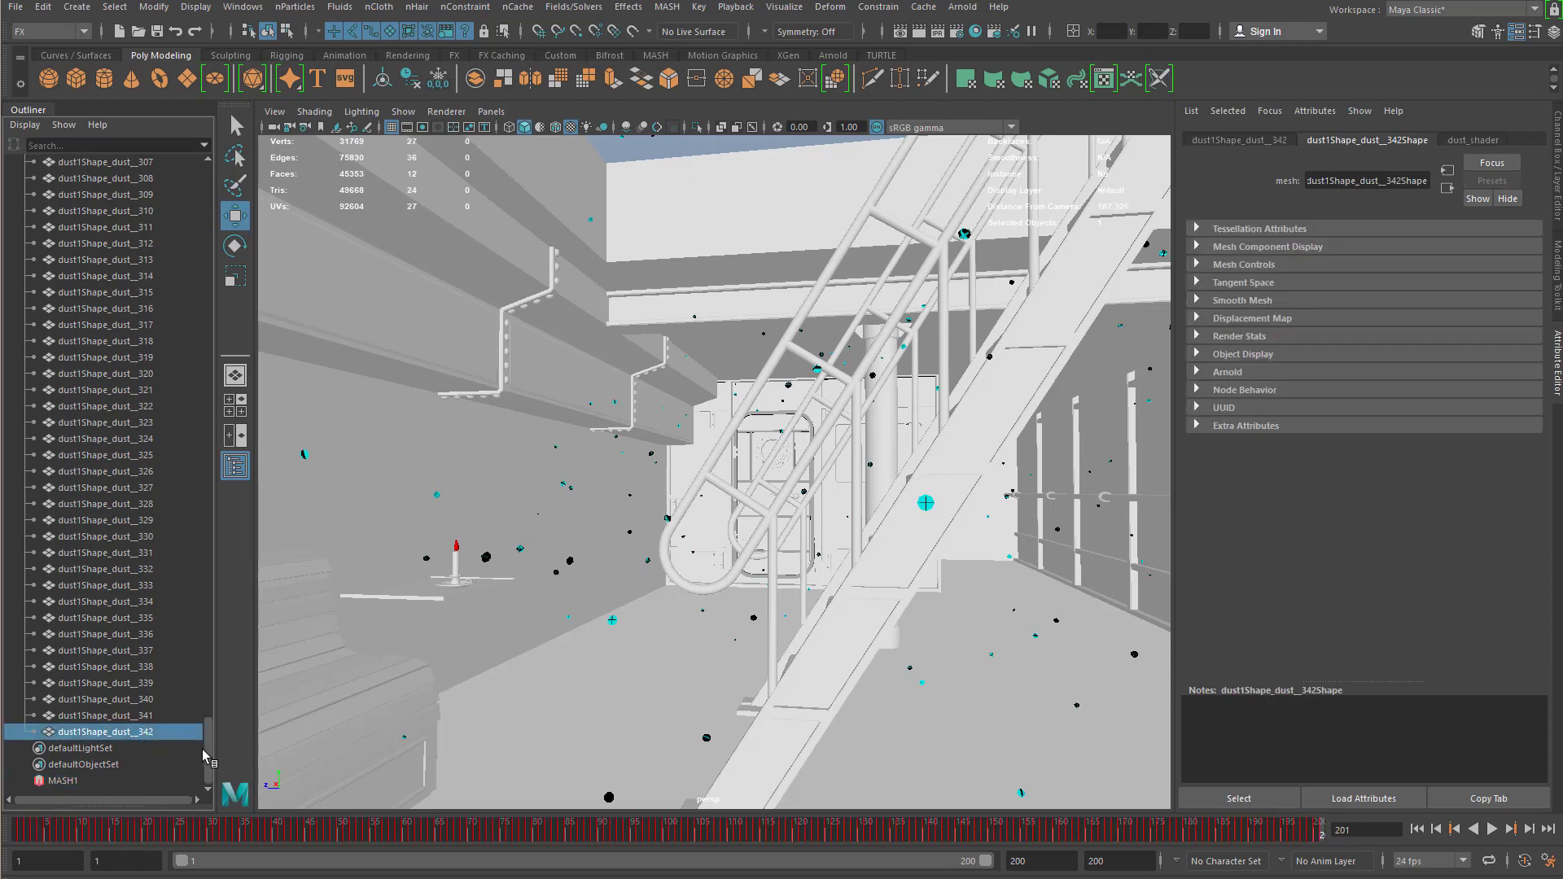
left_click_drag(206, 754, 210, 183)
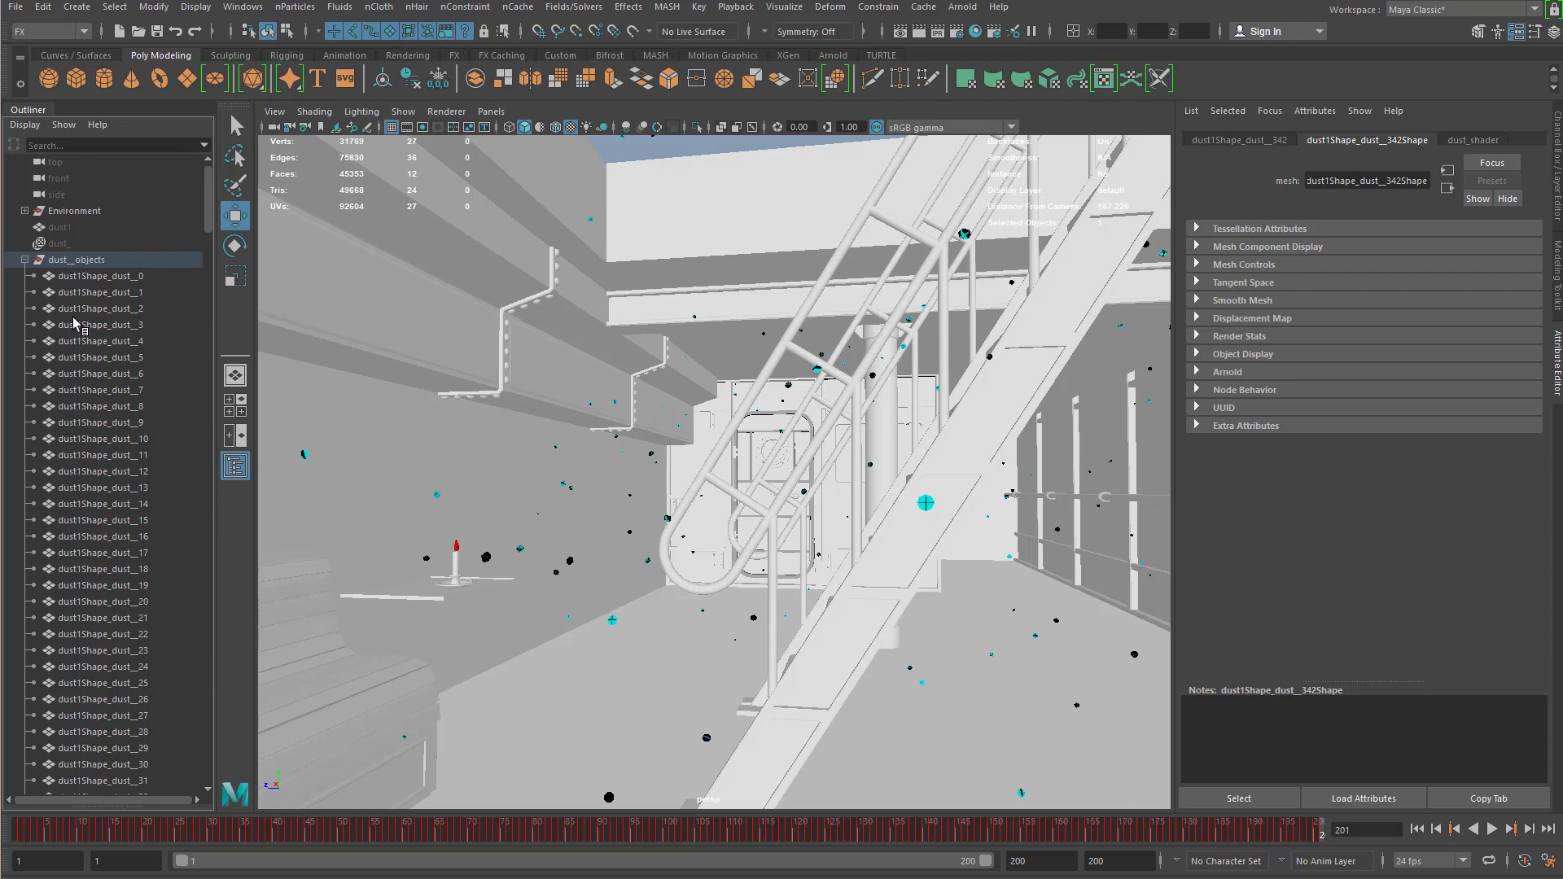
left_click(84, 277, "shift")
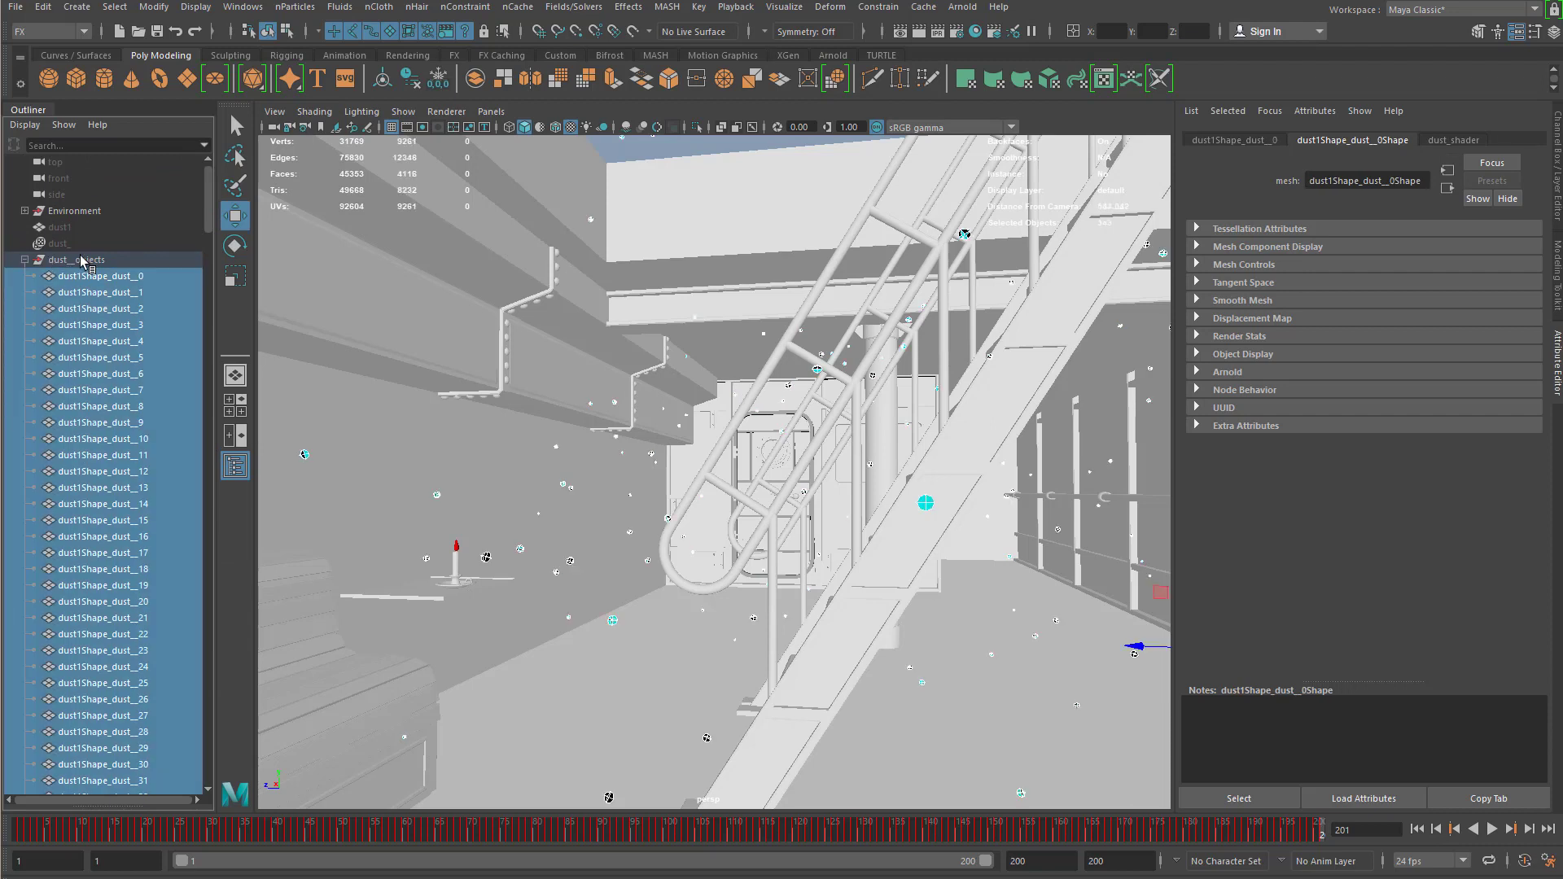
left_click(75, 261, "ctrl")
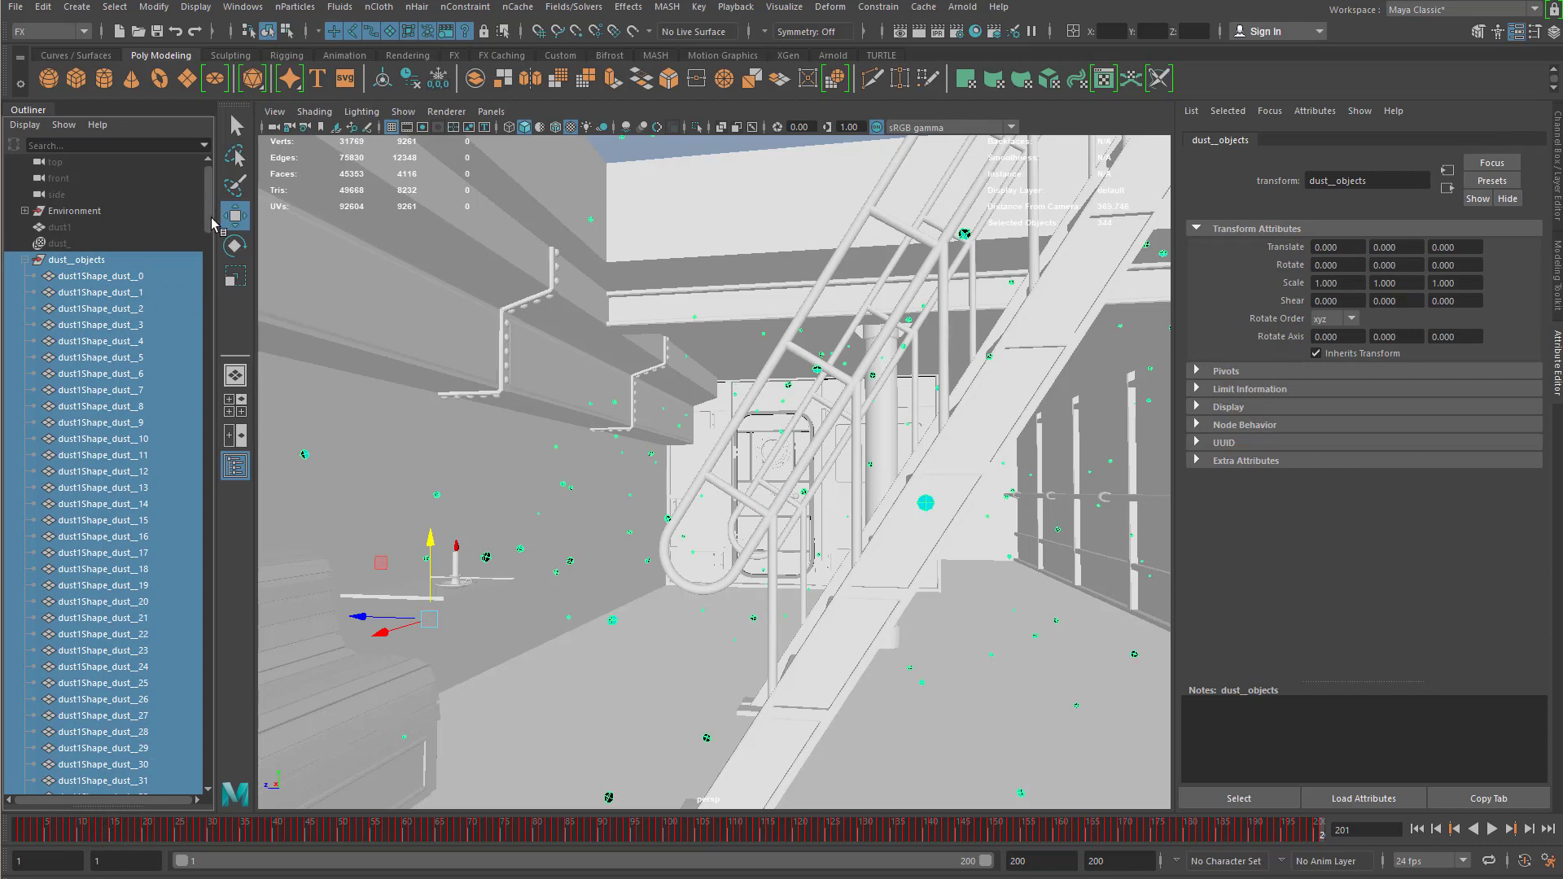
Step: Open the Game Exporter, switch it to animation clips, and set it to Export Selection
left_click(15, 7)
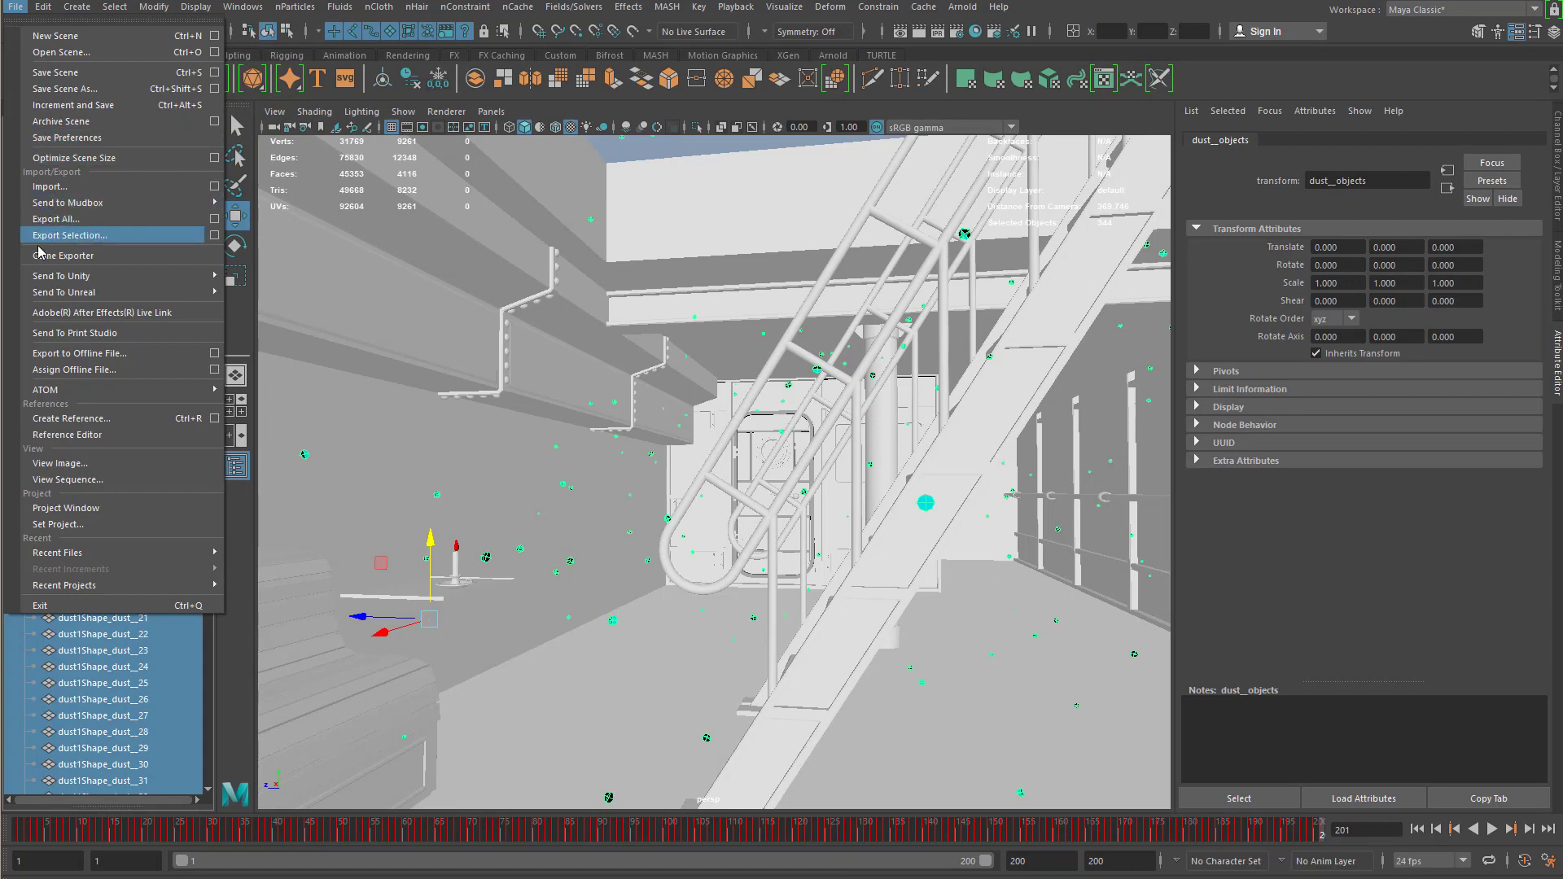
left_click(74, 259)
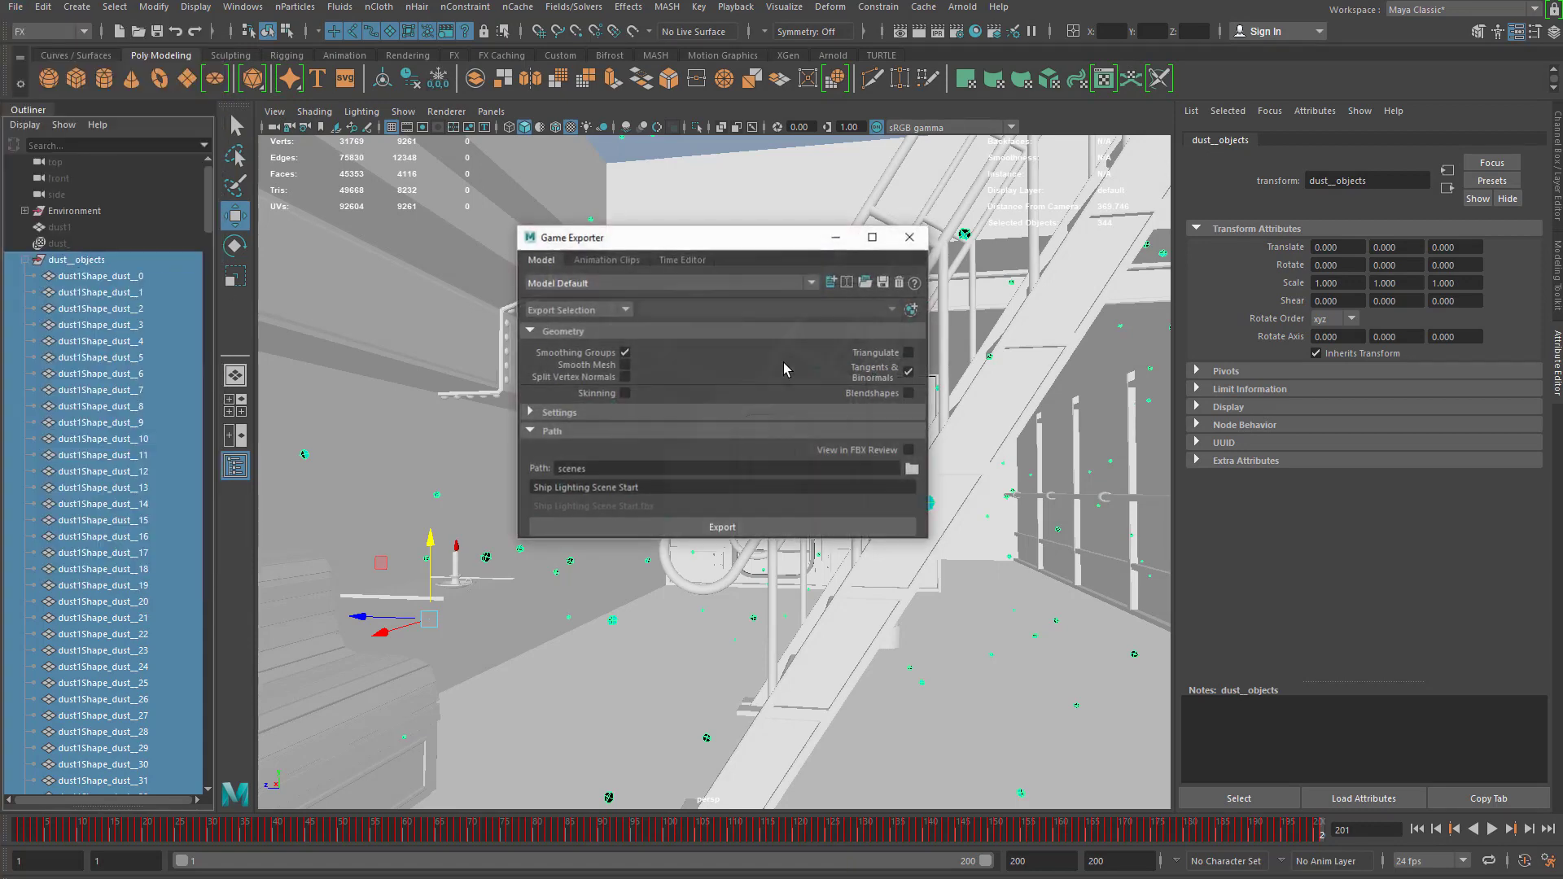
left_click_drag(675, 246, 737, 247)
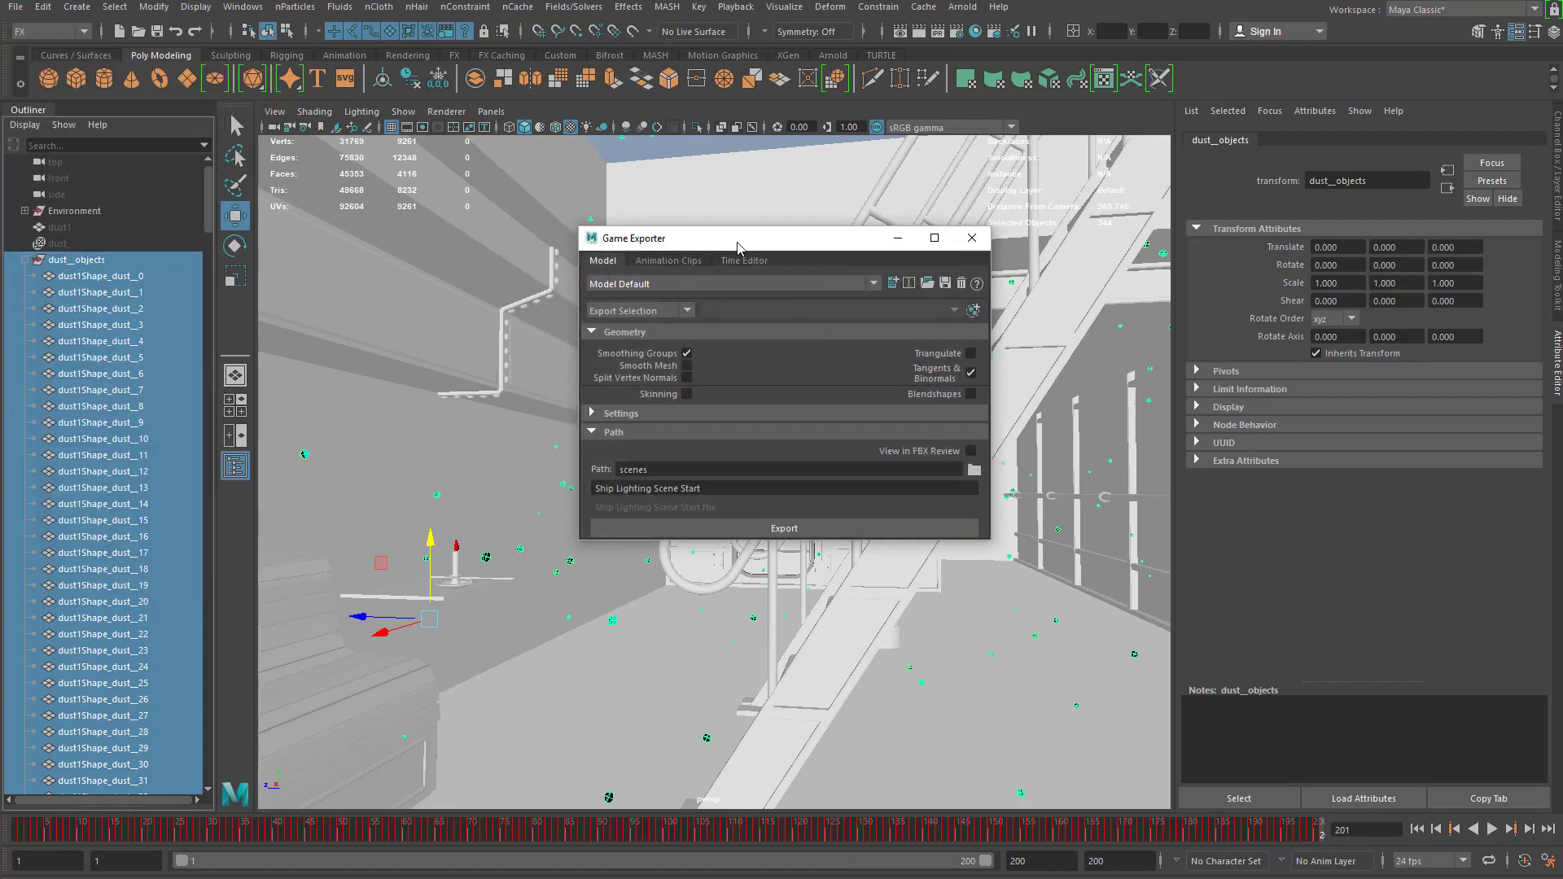
left_click(675, 263)
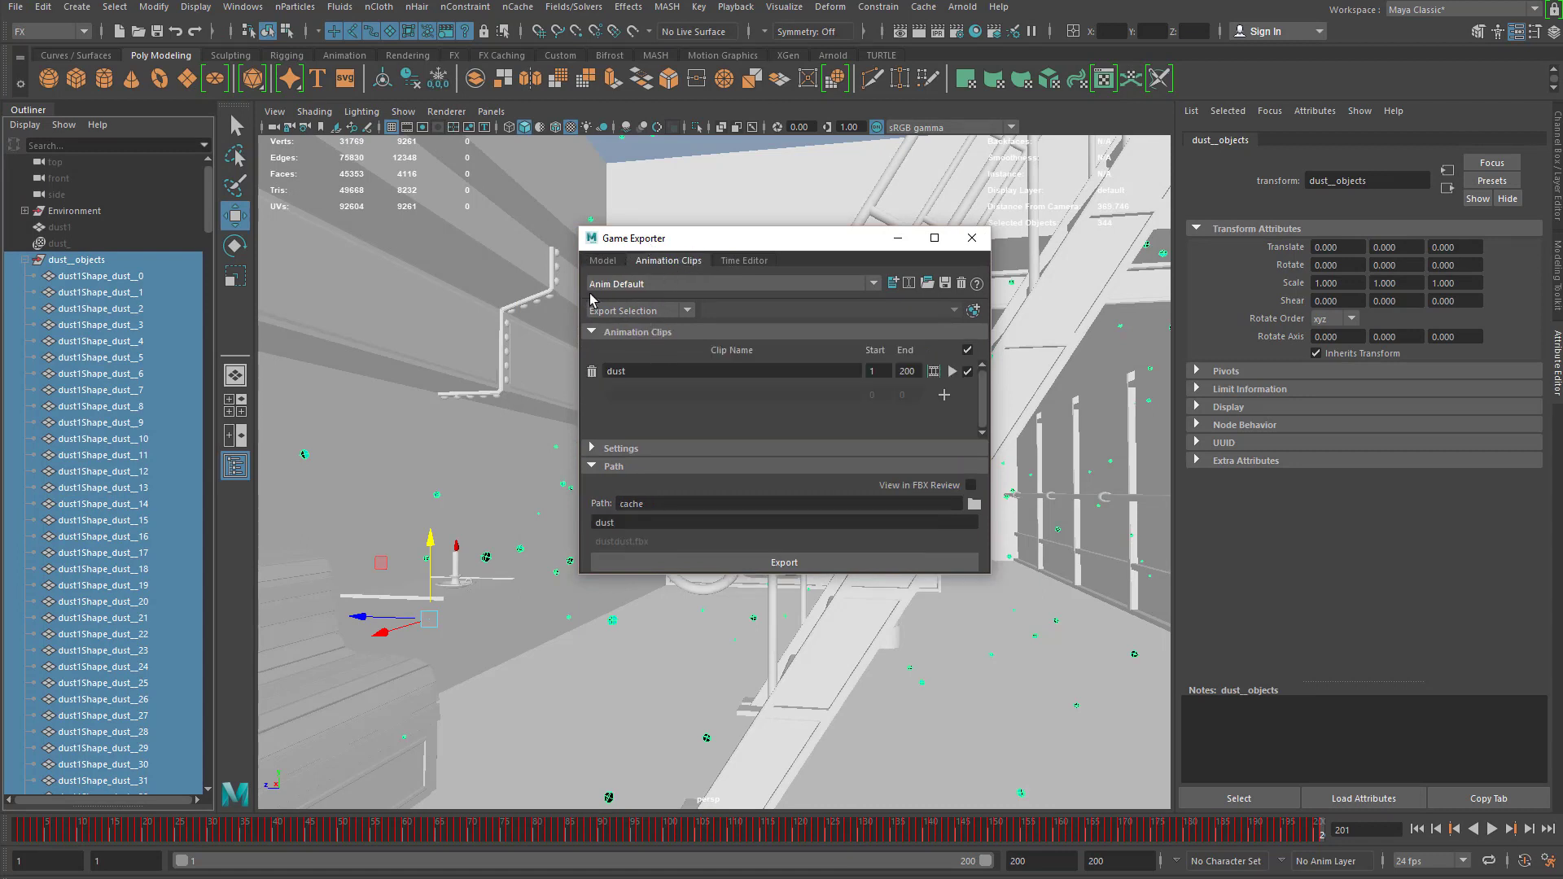
left_click(624, 312)
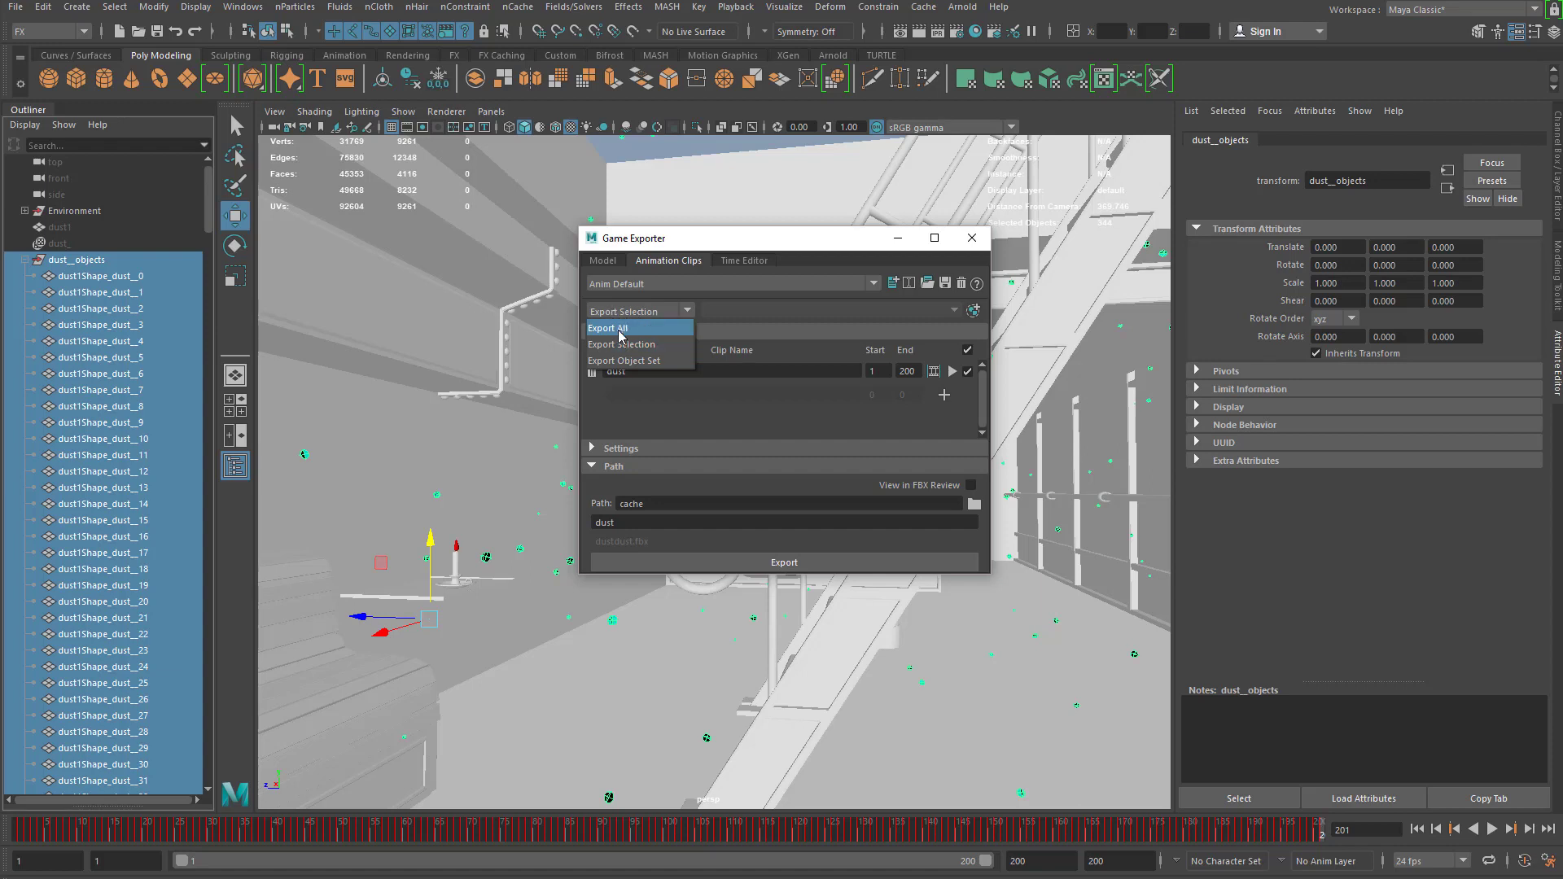
left_click(636, 349)
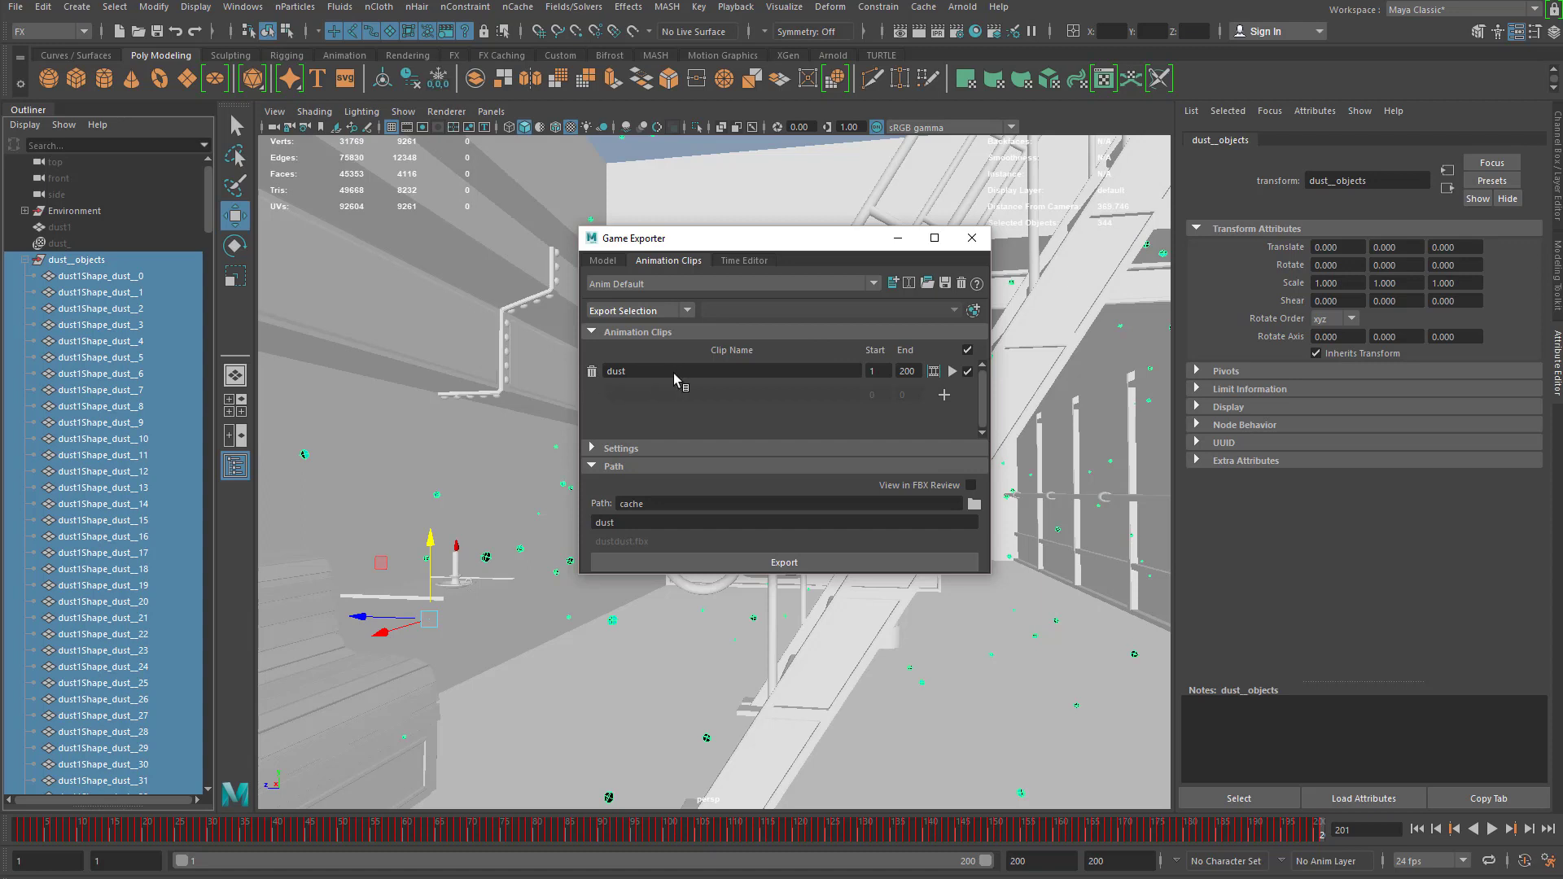
Step: Replace the existing animation clip with a new one named dust covering frames 1 to 200
left_click(592, 371)
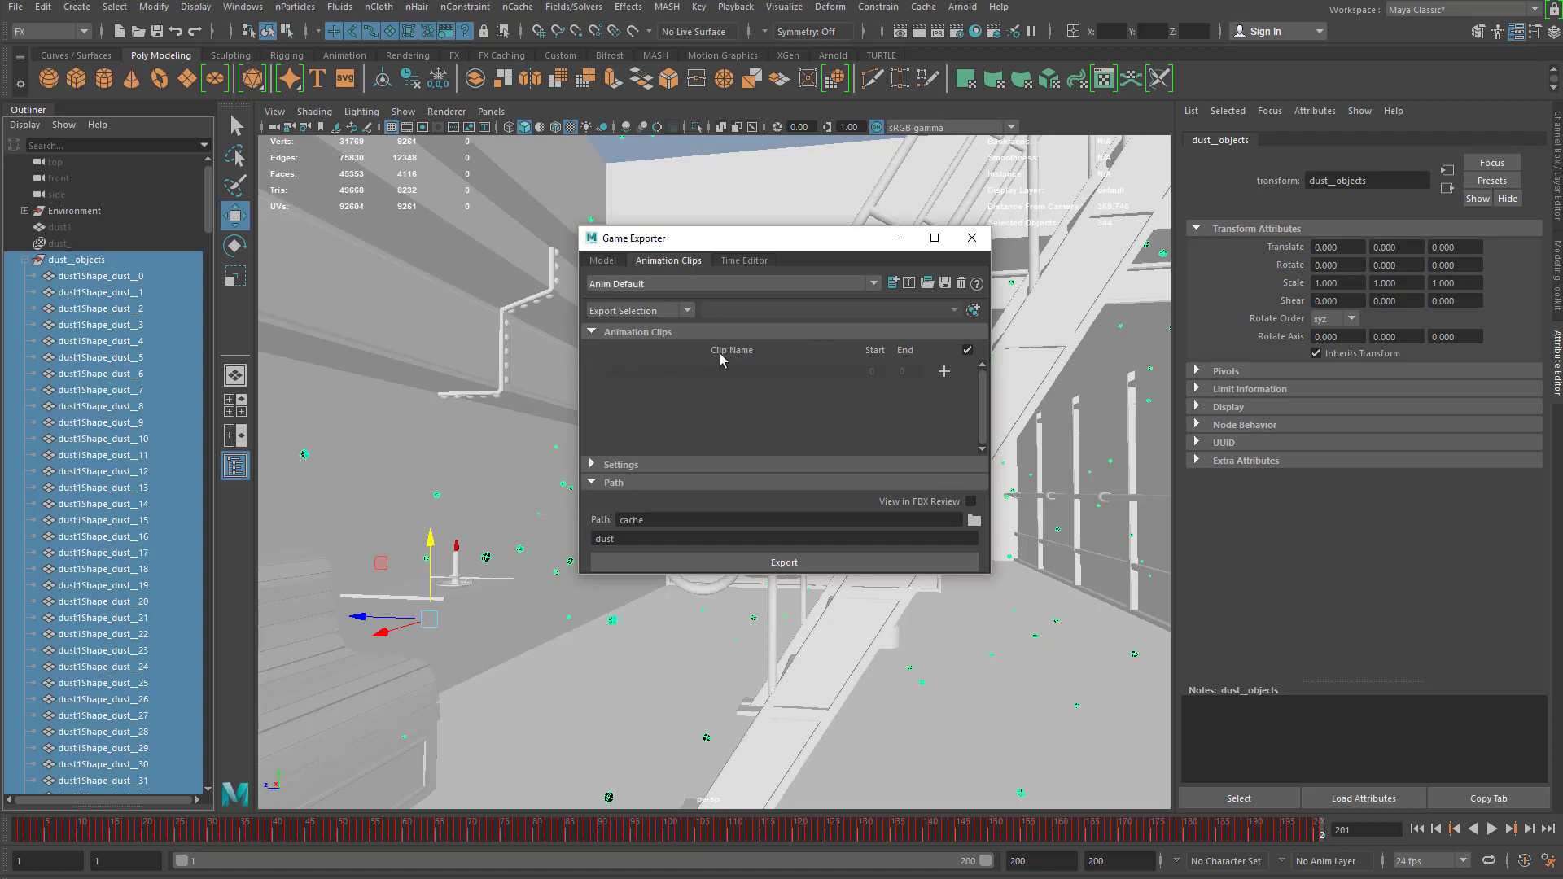
left_click(945, 371)
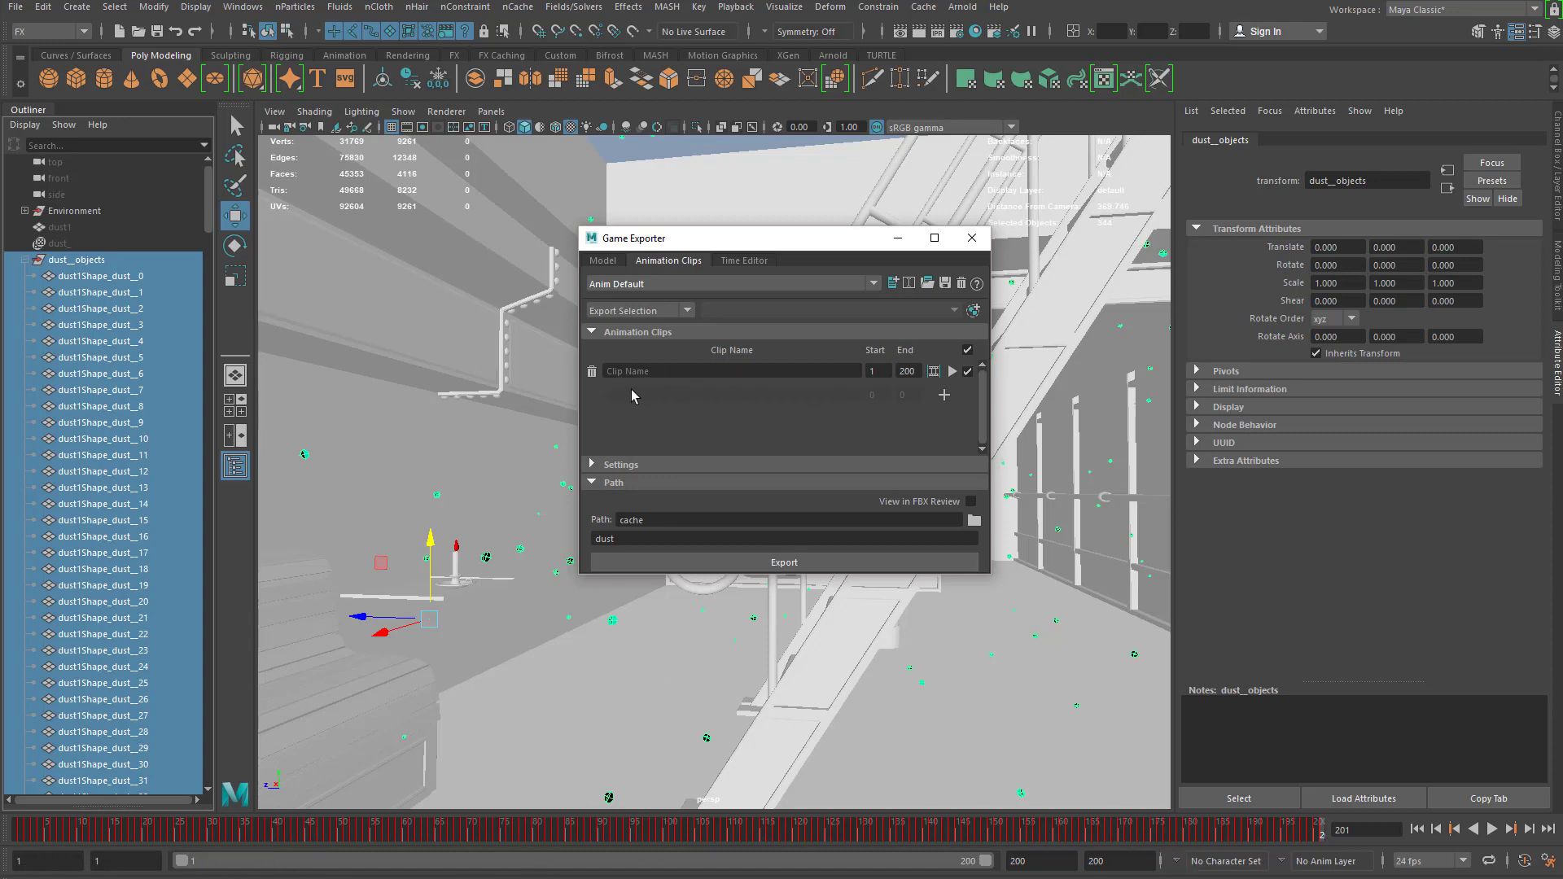
left_click(656, 373)
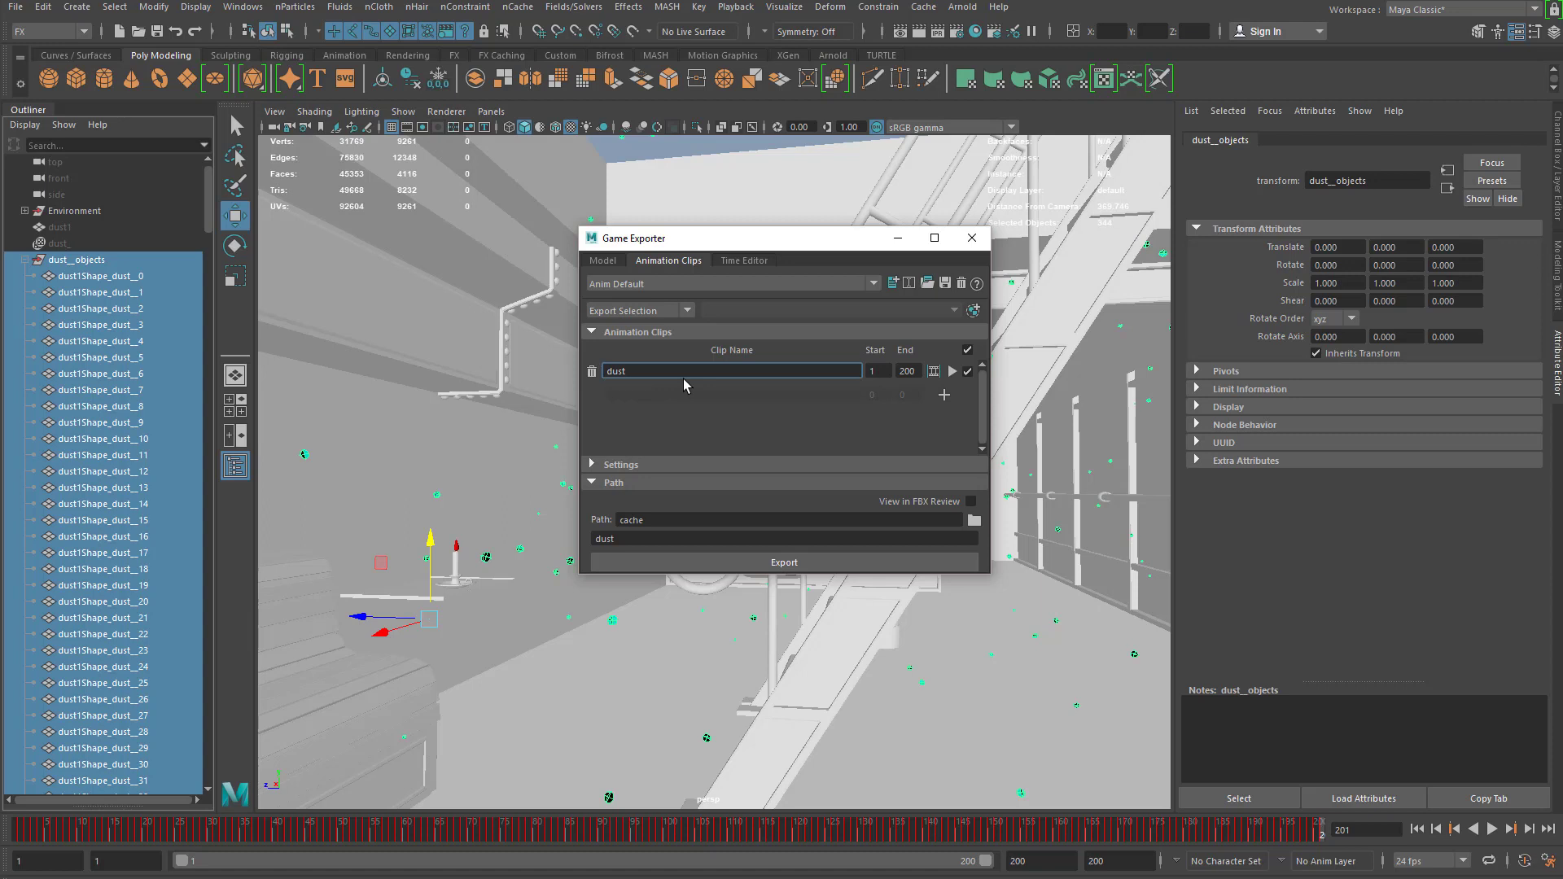
Step: Expand the exporter settings, keep the file type as Binary, and set the FBX version to FBX 2016/2017
left_click(612, 468)
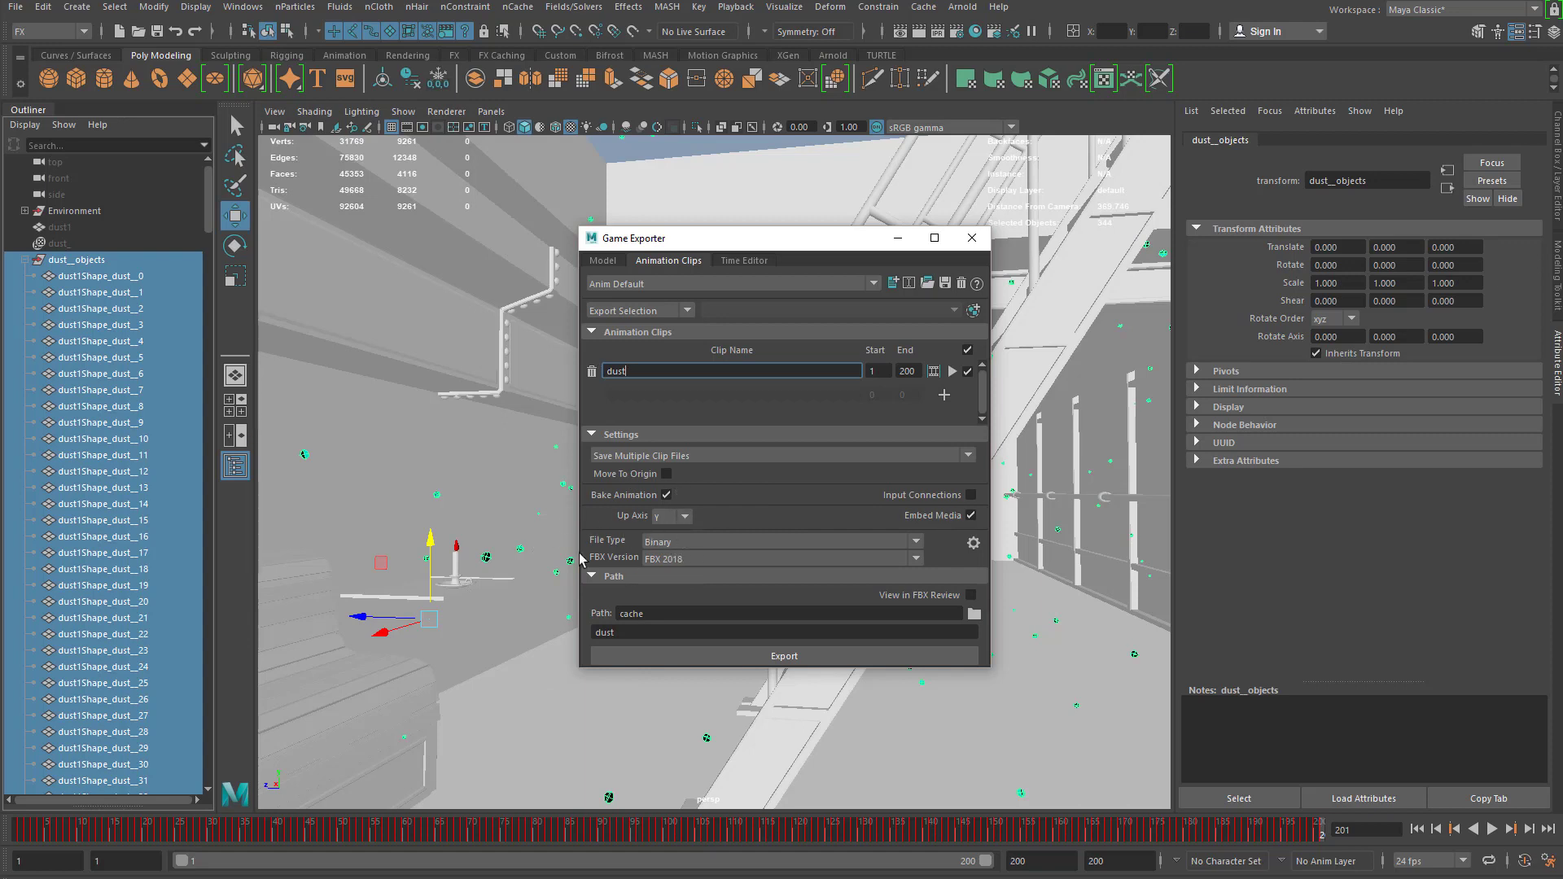
left_click(679, 542)
left_click(669, 542)
left_click(681, 560)
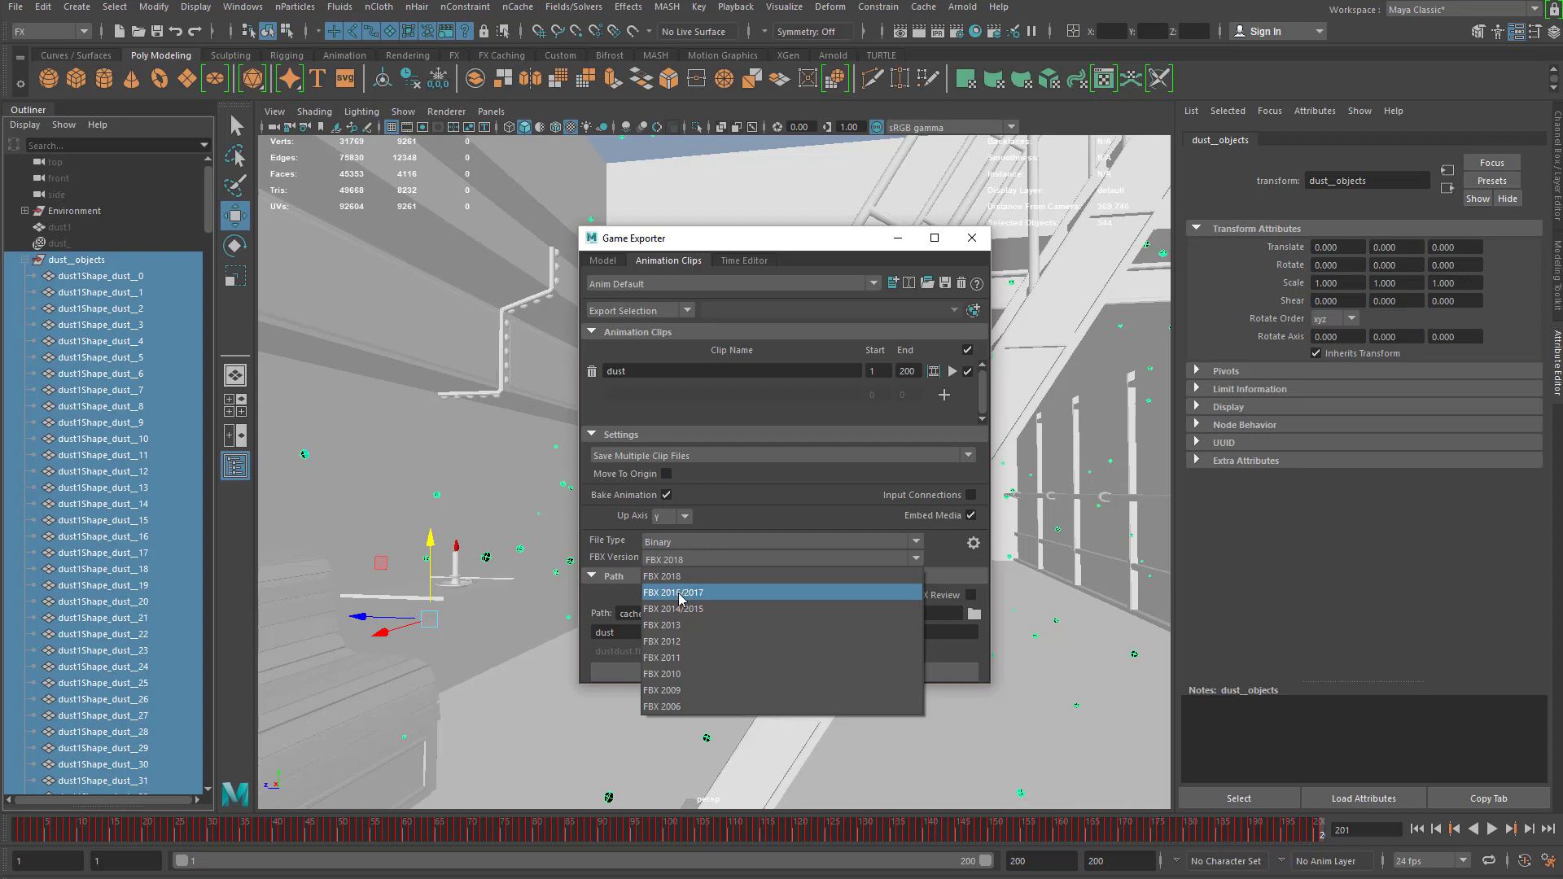
left_click(684, 593)
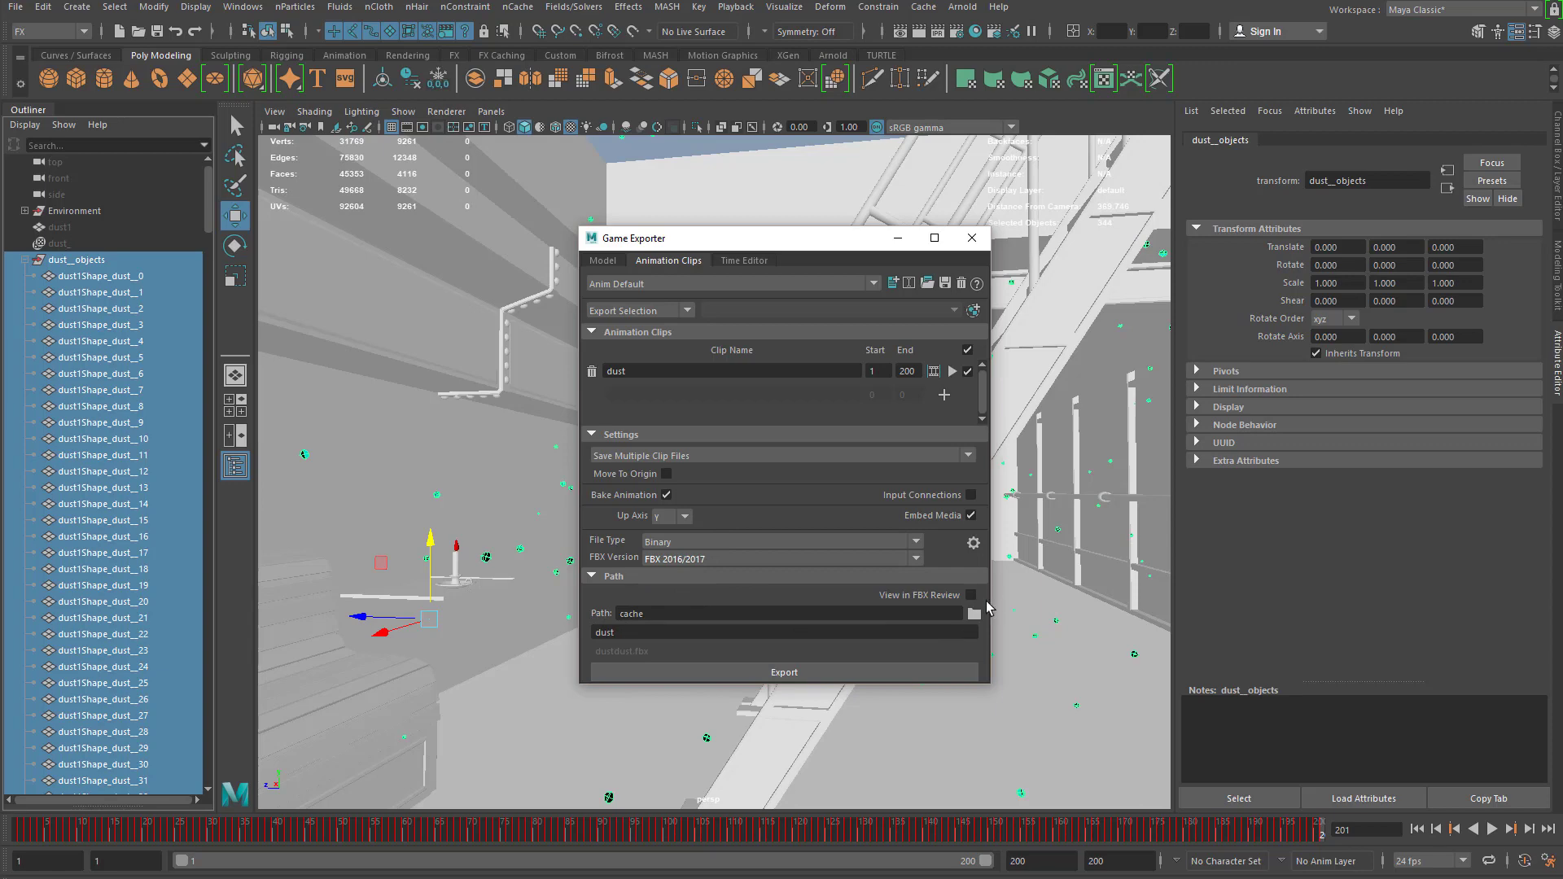
Step: Set the export directory to D:\CAGD temp\420\LightingTutorial_maya\cache, keeping dust as the file name
left_click(975, 617)
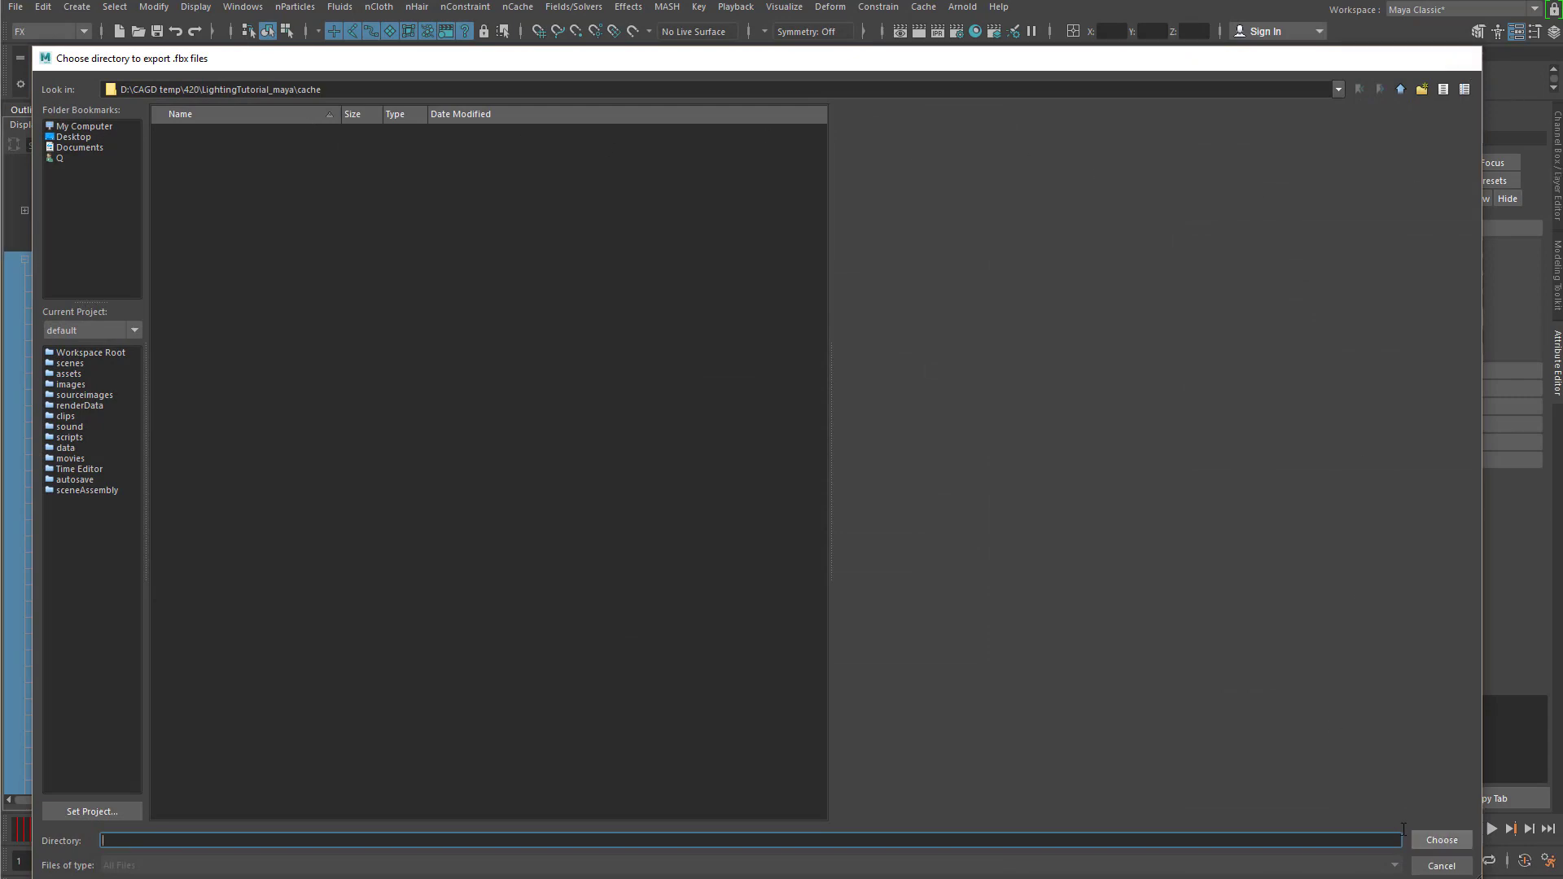
left_click(1439, 841)
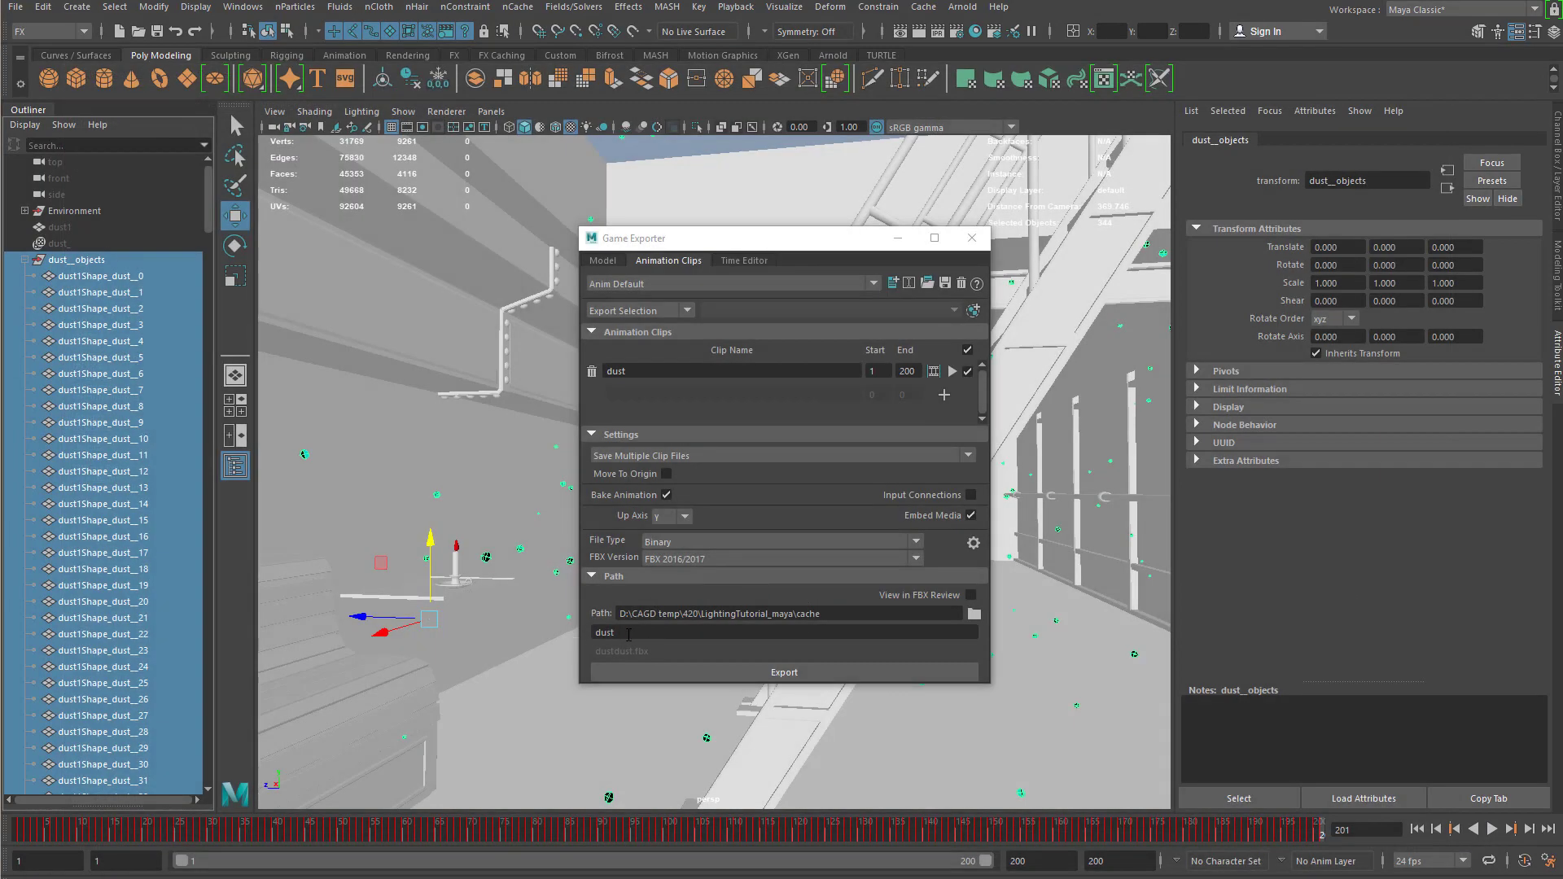
left_click(598, 632)
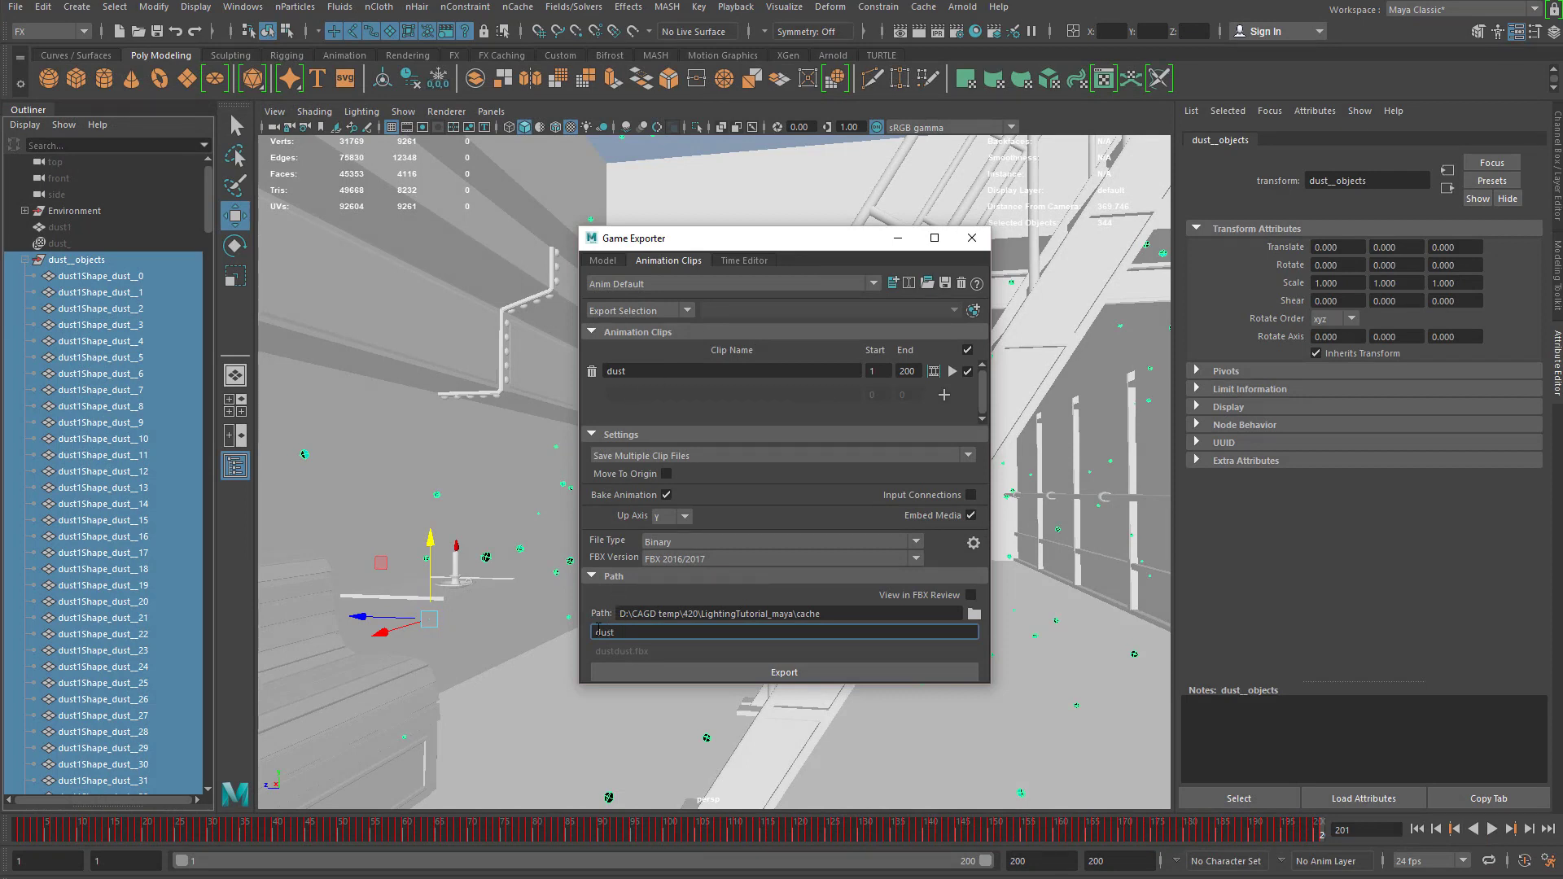
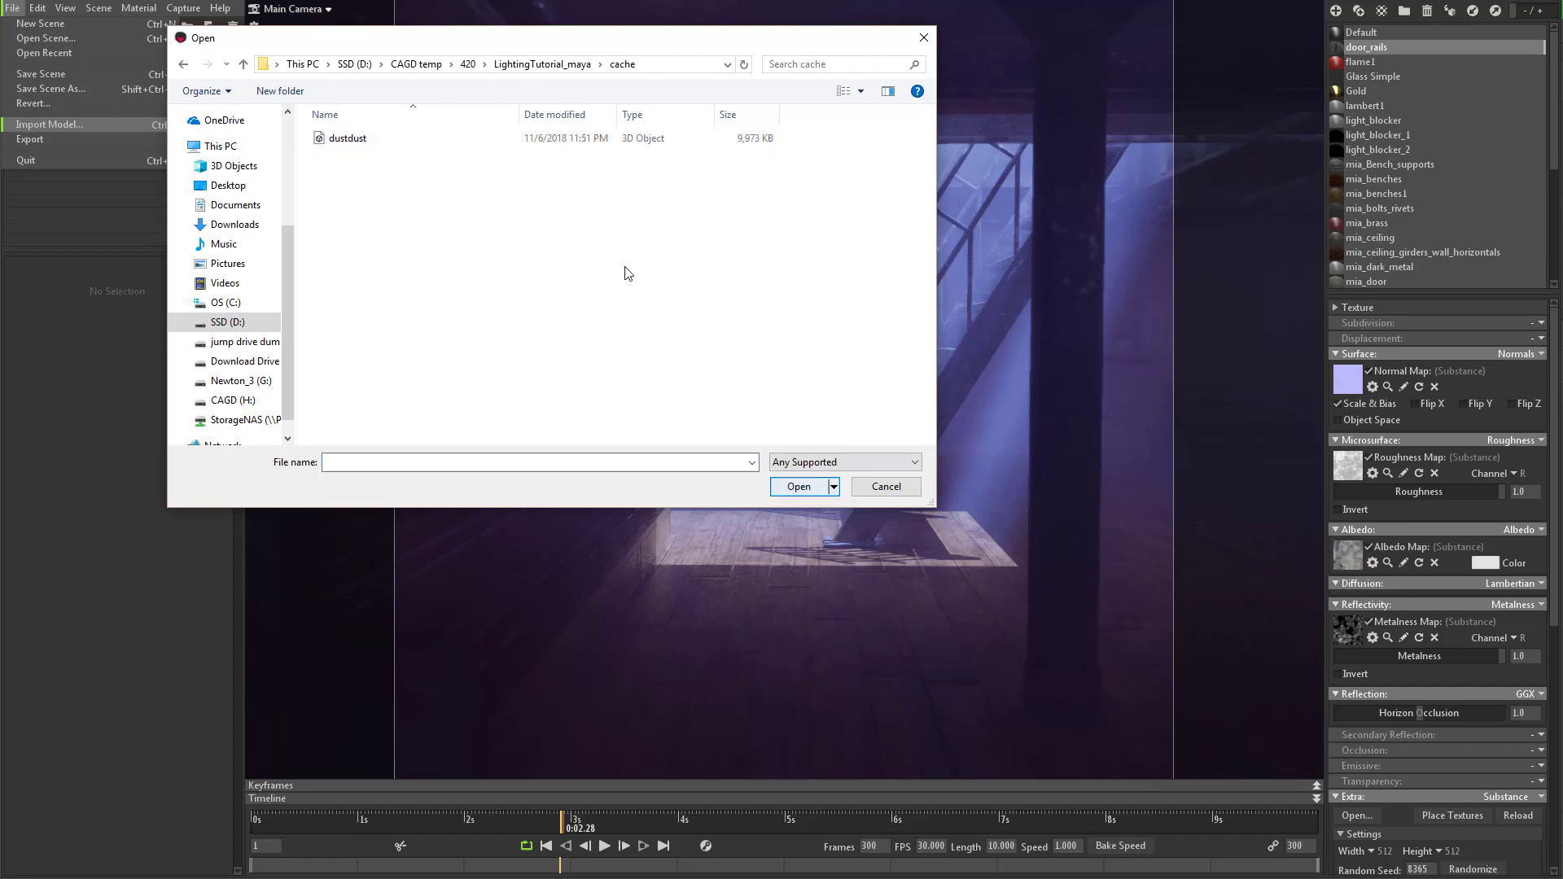
Step: In Marmoset Toolbag's model import, rename the dustdust file in the cache folder to dust and import it
left_click(399, 142)
right_click(399, 143)
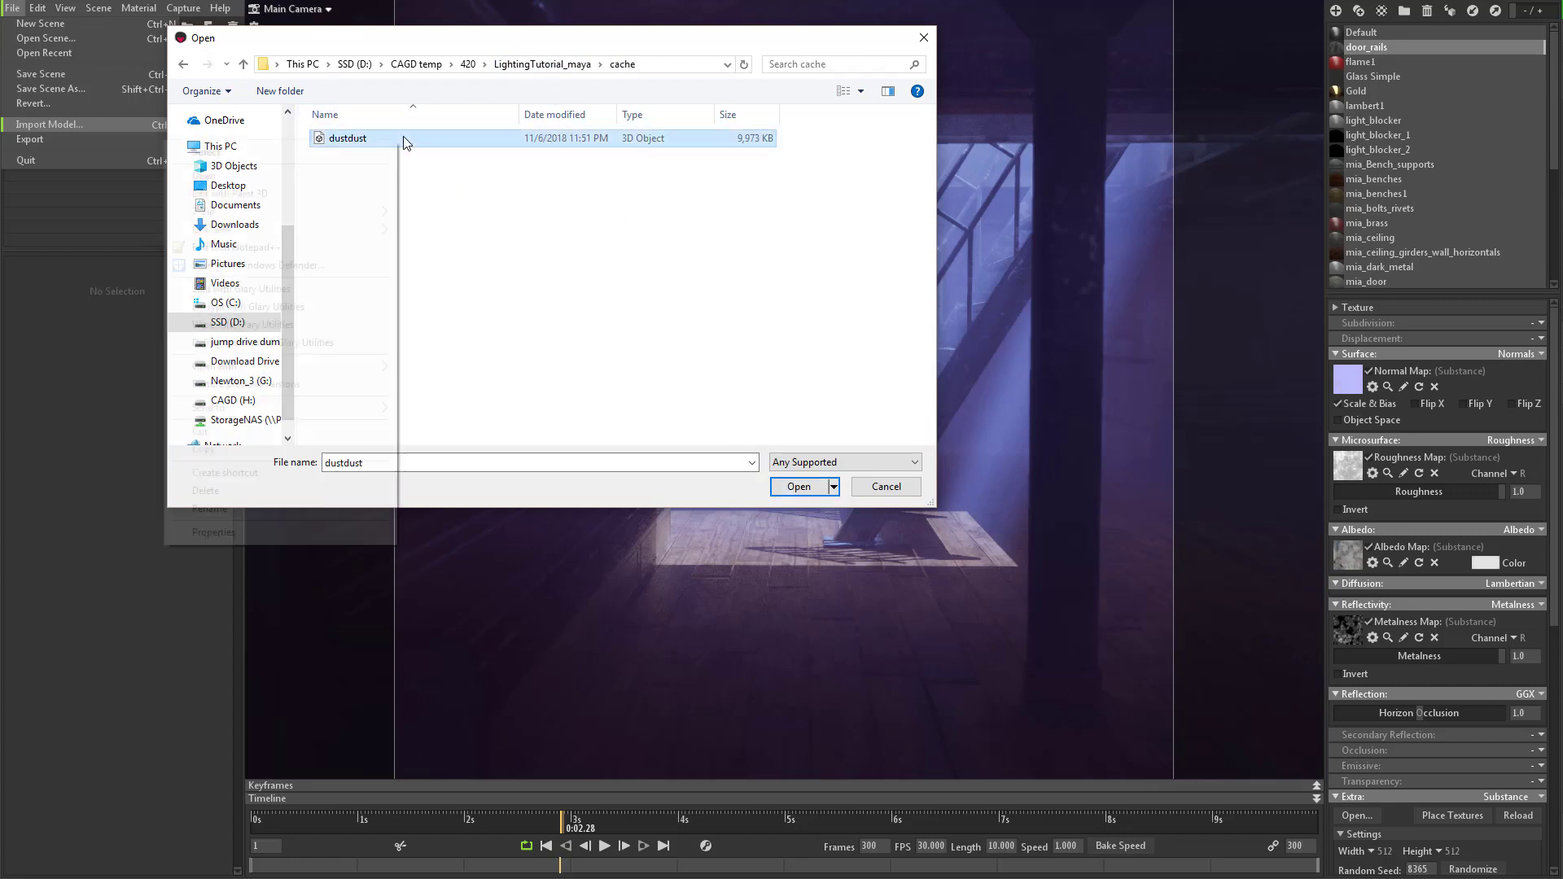
left_click(209, 508)
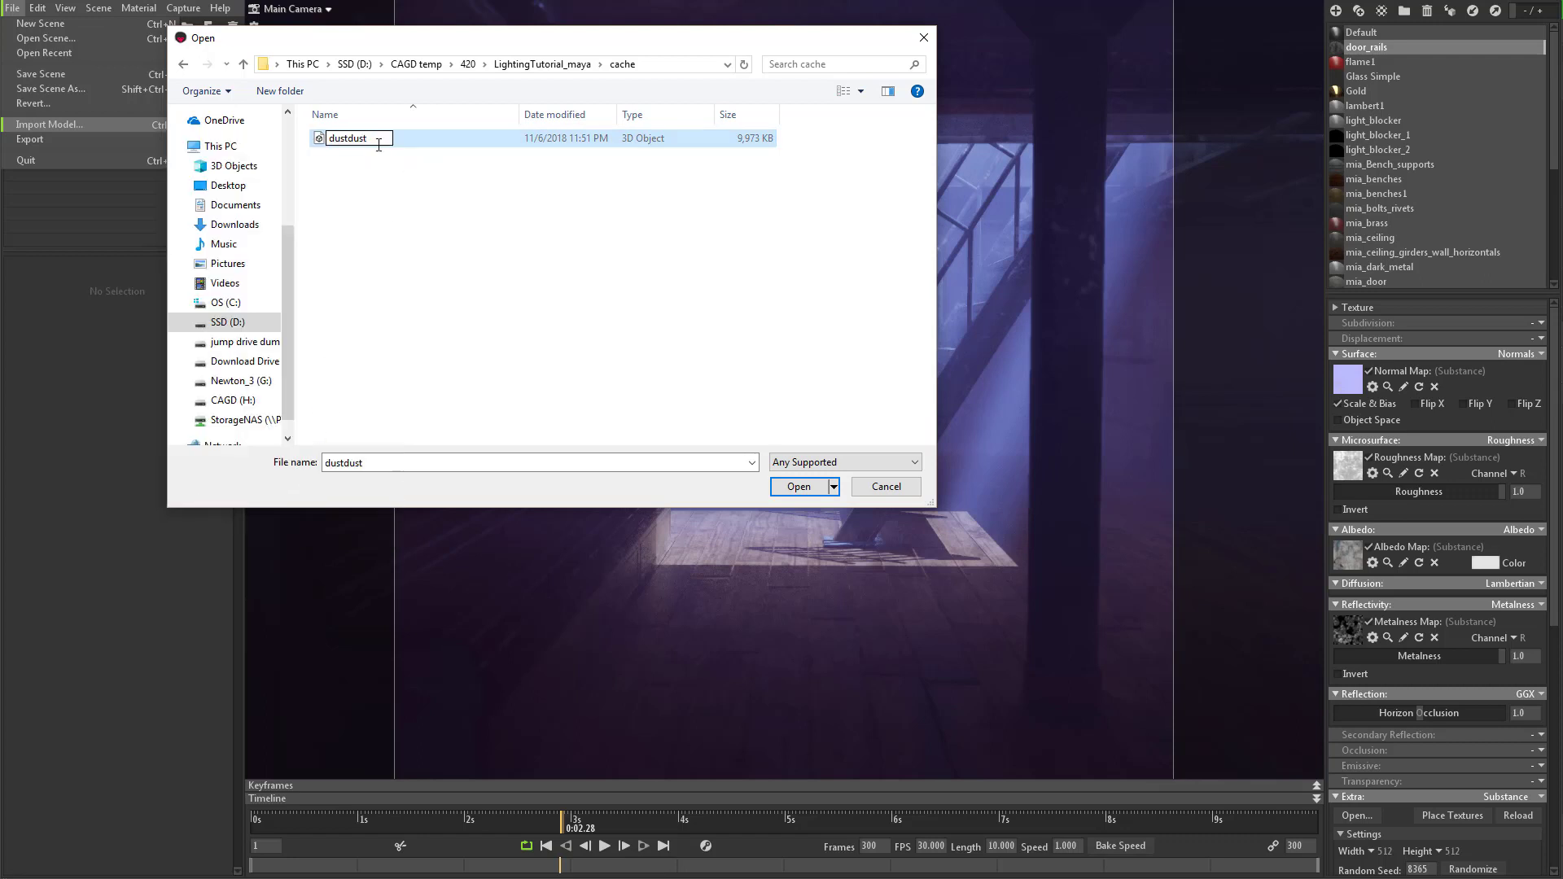
key("BackSpace")
key("BackSpace")
key("BackSpace")
key("Return")
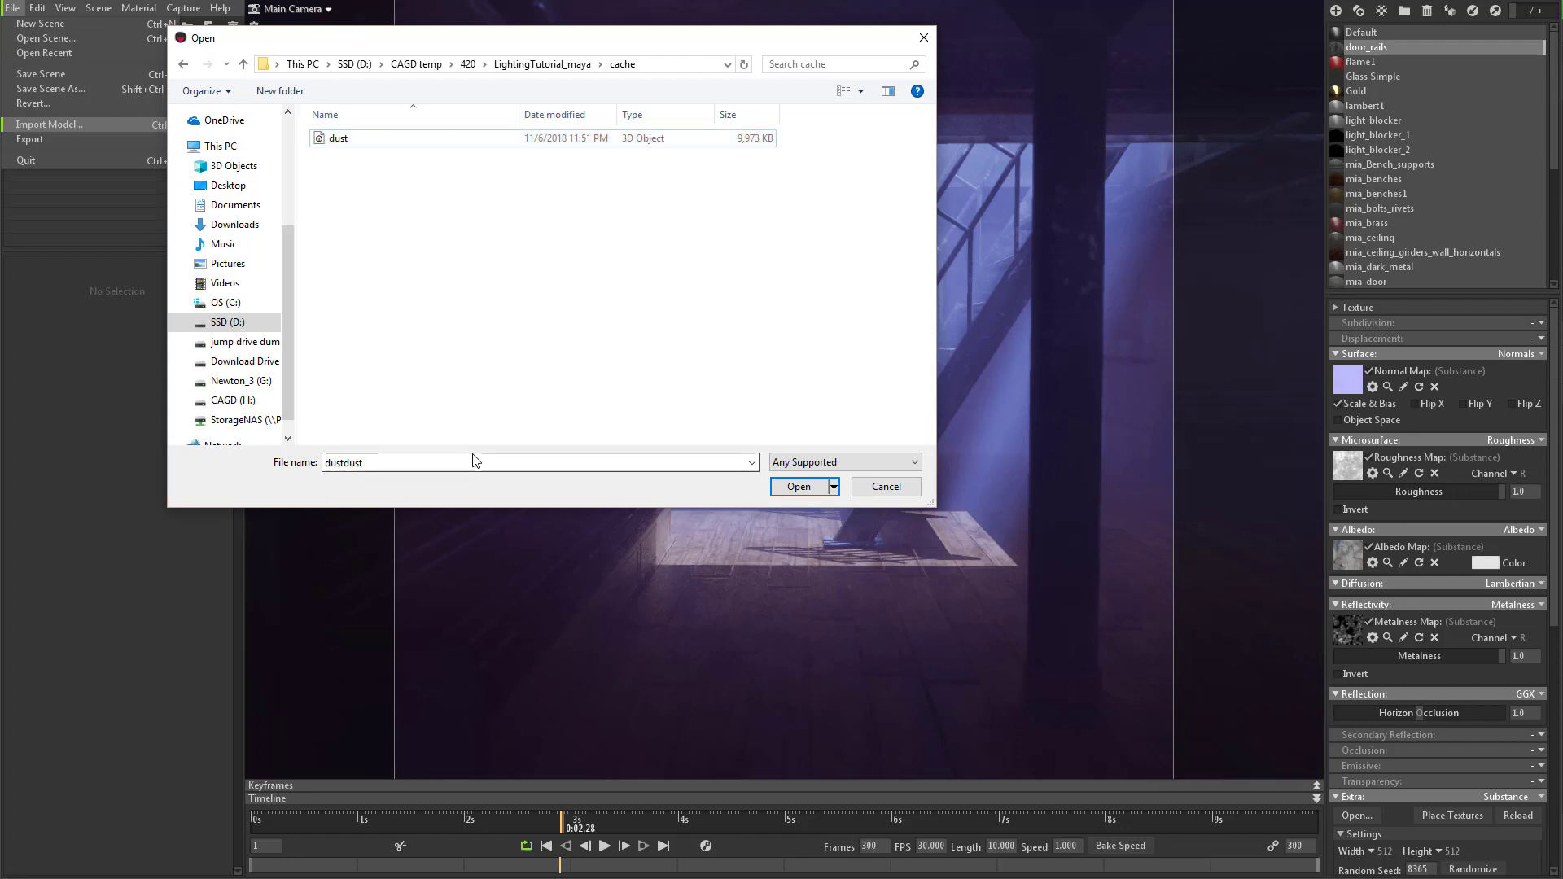
left_click(395, 138)
left_click(799, 487)
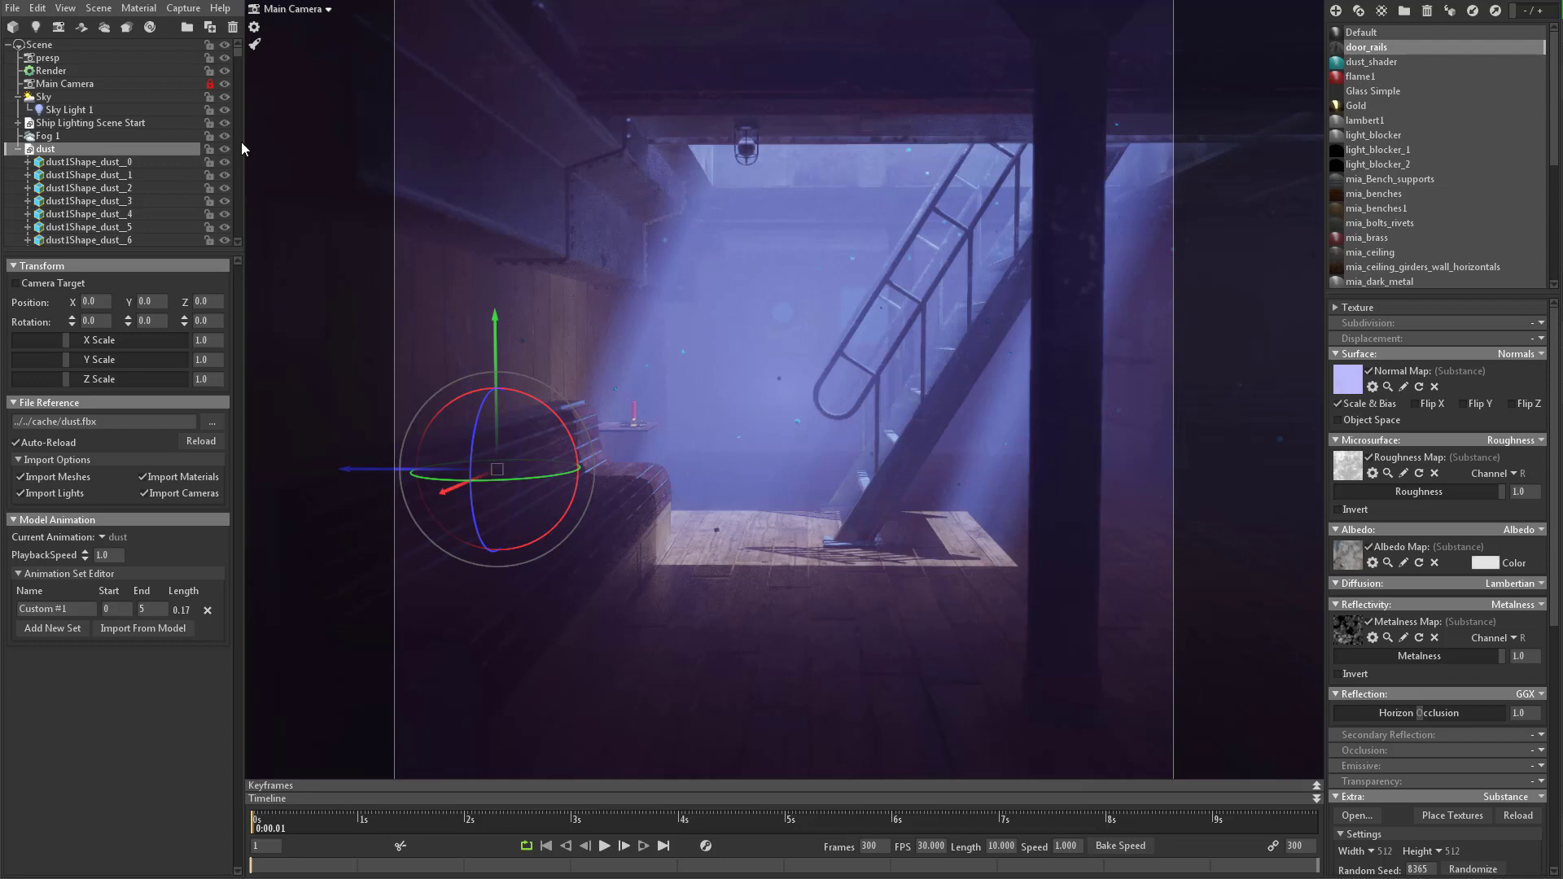
left_click_drag(237, 51, 237, 255)
left_click(163, 228)
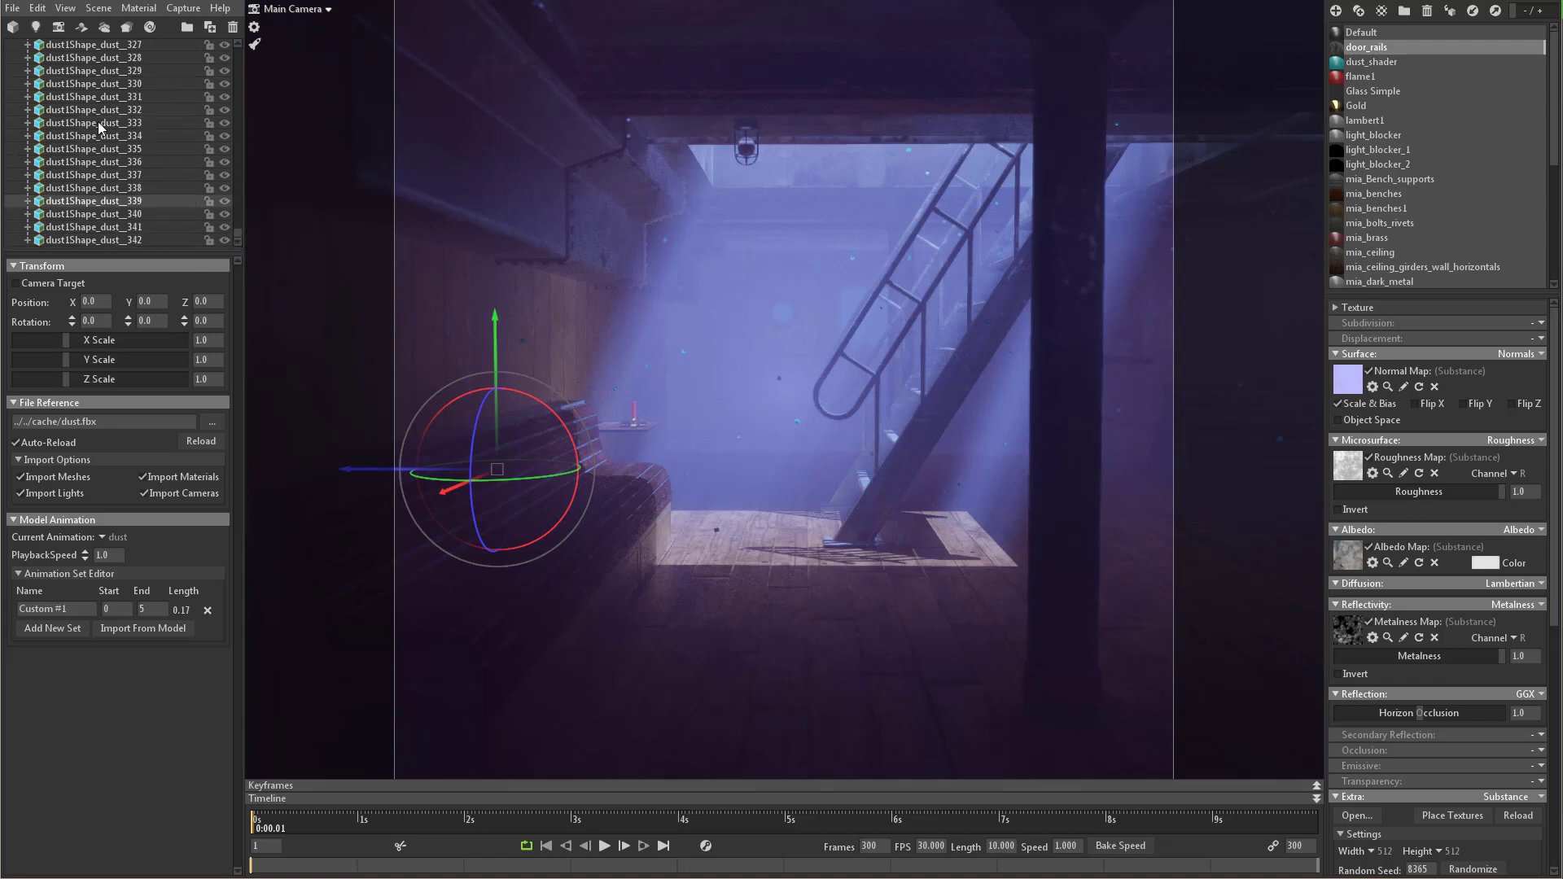
mouse_move(240, 228)
left_mouse_down()
mouse_move(245, 53)
mouse_move(234, 243)
left_mouse_up()
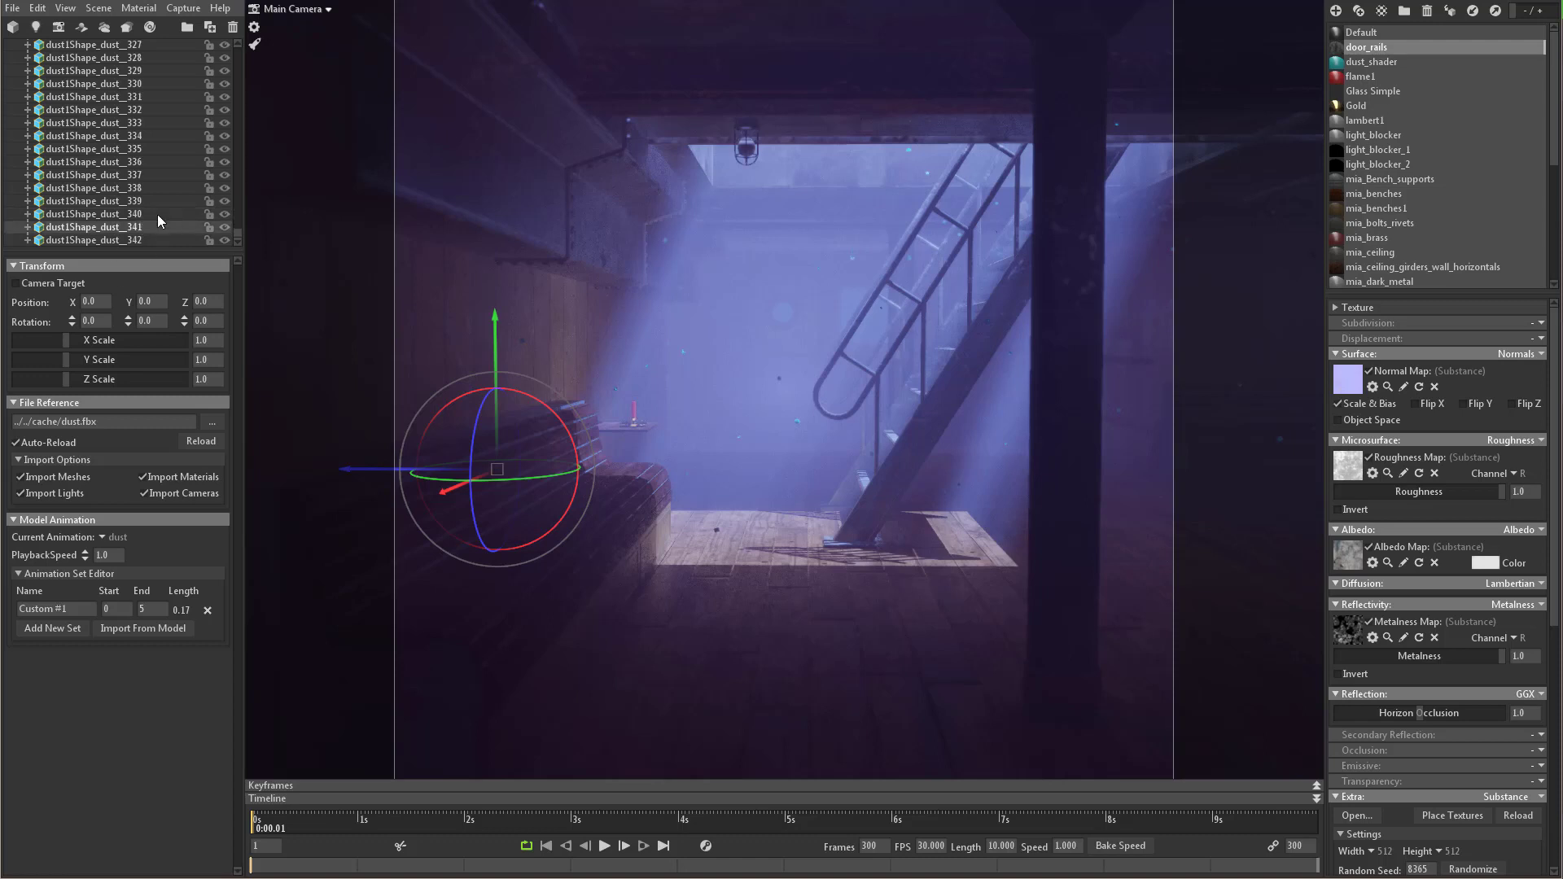
left_click(161, 123)
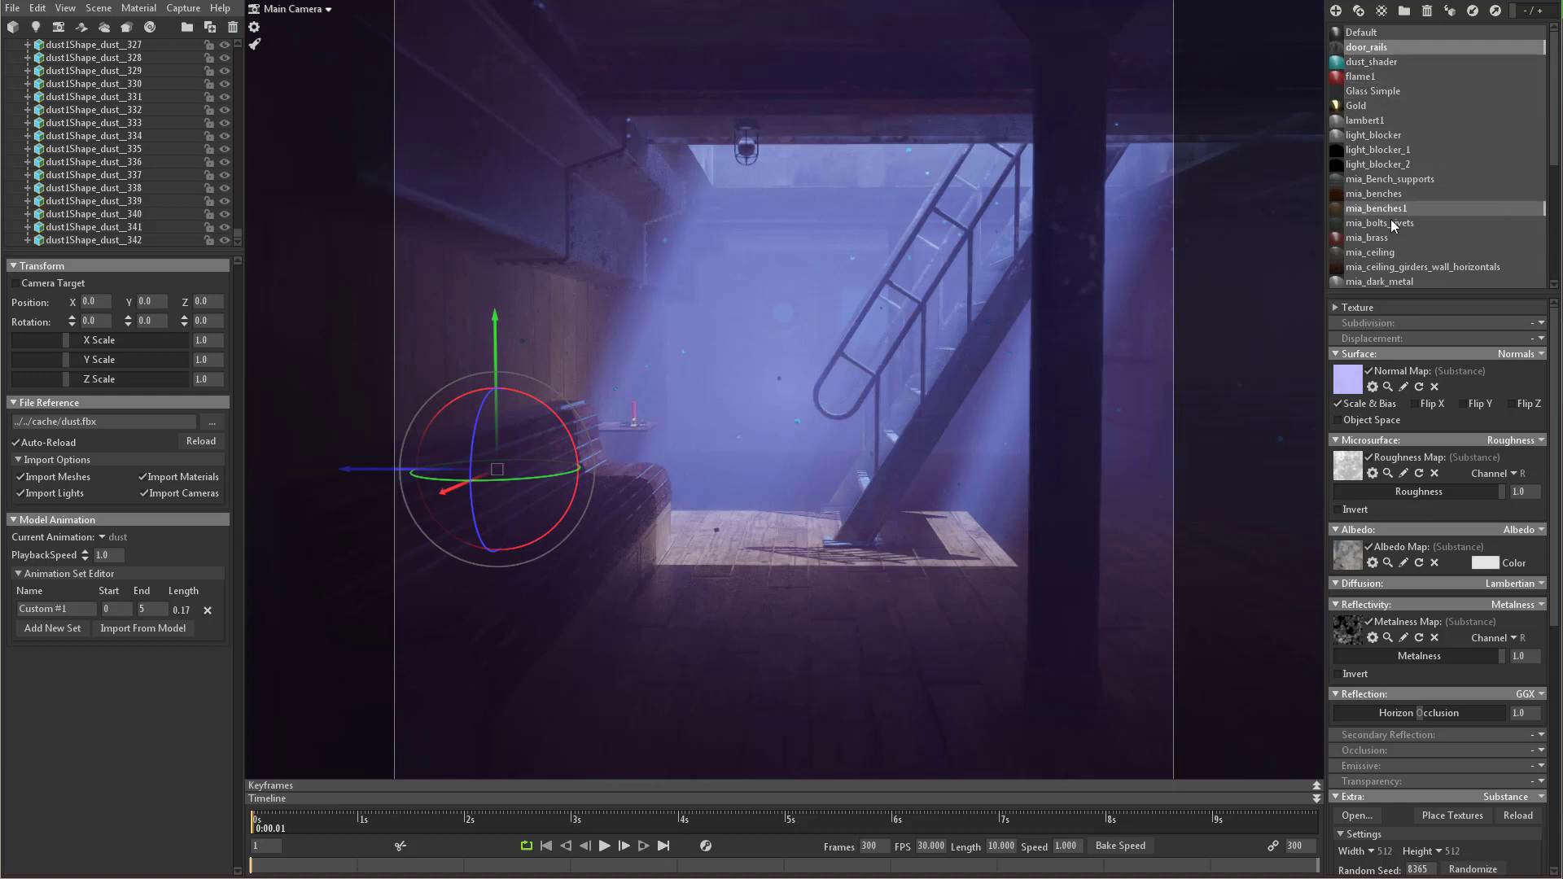
Step: On the dust_shader material, disable the normal map and switch the microsurface to Roughness with a value of 0.0
left_click(1359, 64)
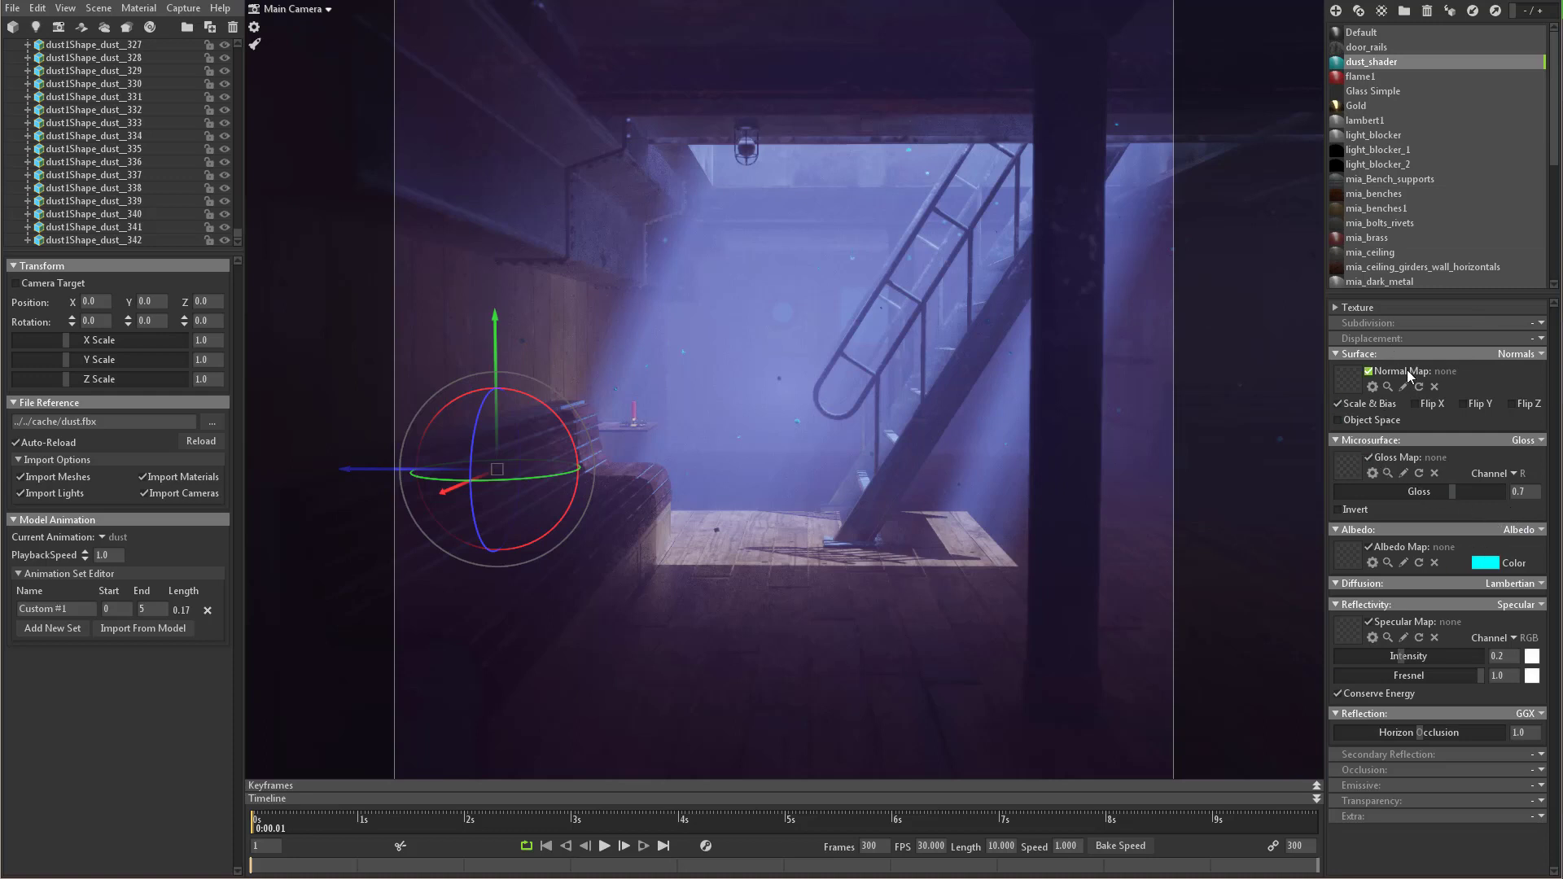
left_click(1369, 371)
left_click(1368, 458)
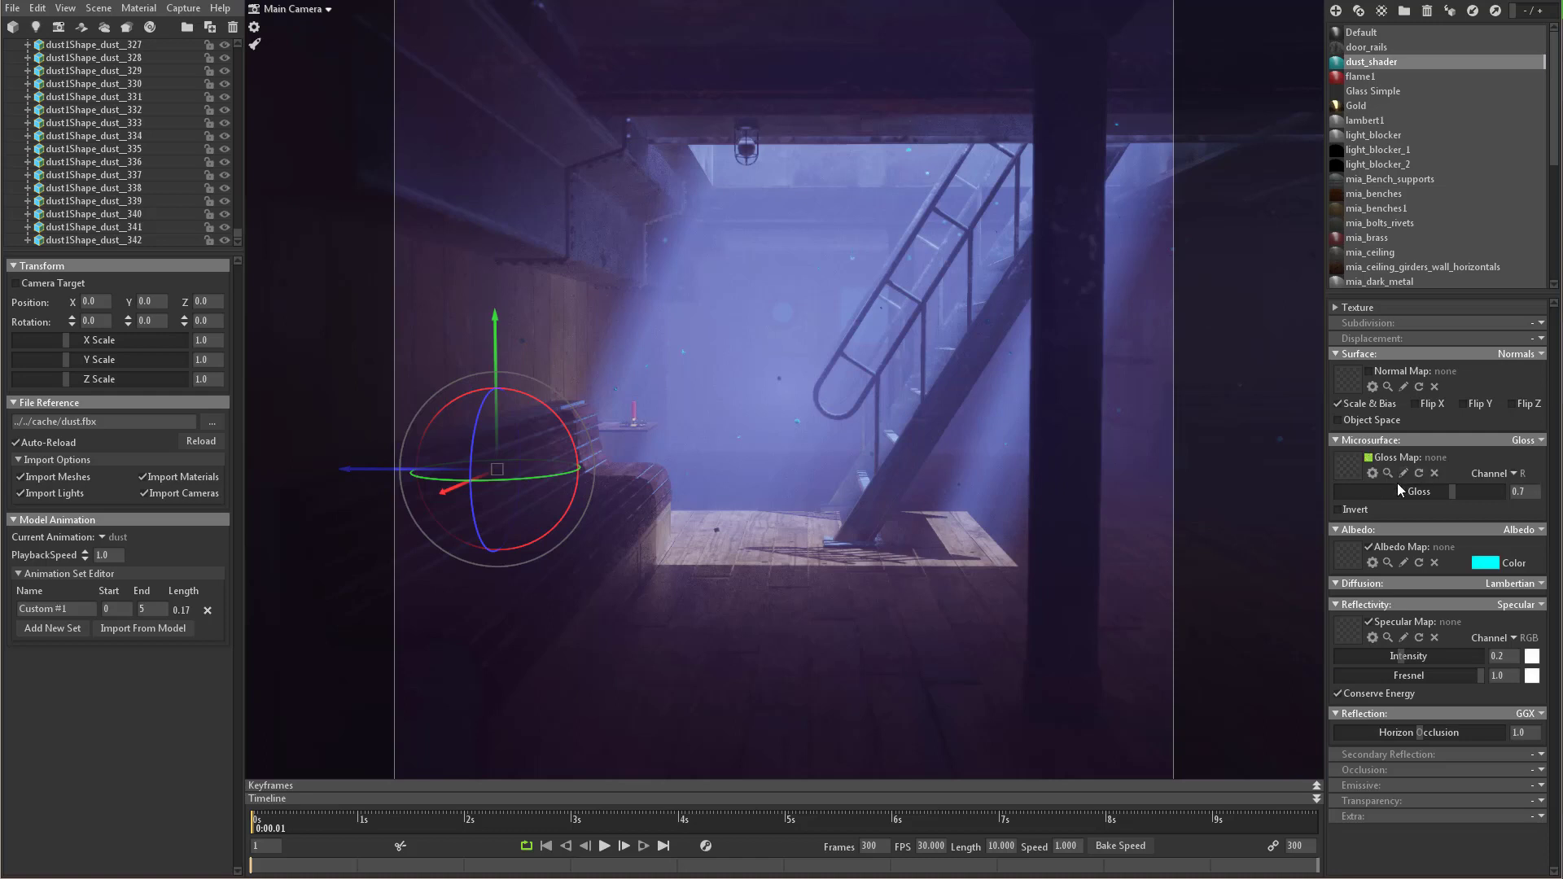
left_click(1525, 440)
left_click(1482, 491)
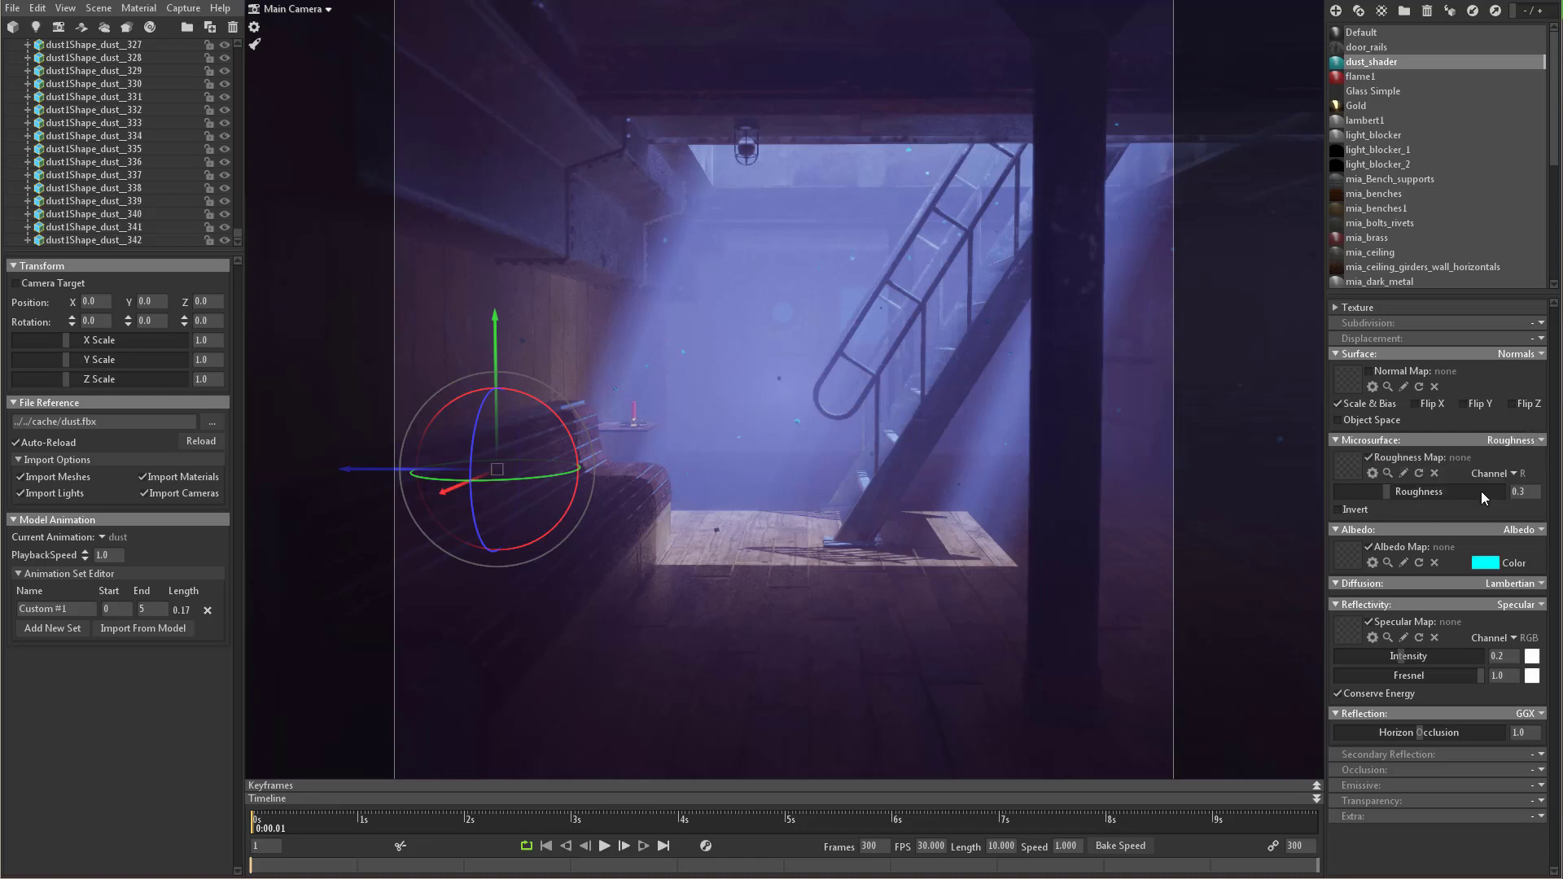
left_click_drag(1403, 491, 1332, 492)
Step: Disable the albedo and specular maps of dust_shader and set its reflectivity to None
left_click(1369, 548)
left_click(1370, 623)
left_click(1520, 606)
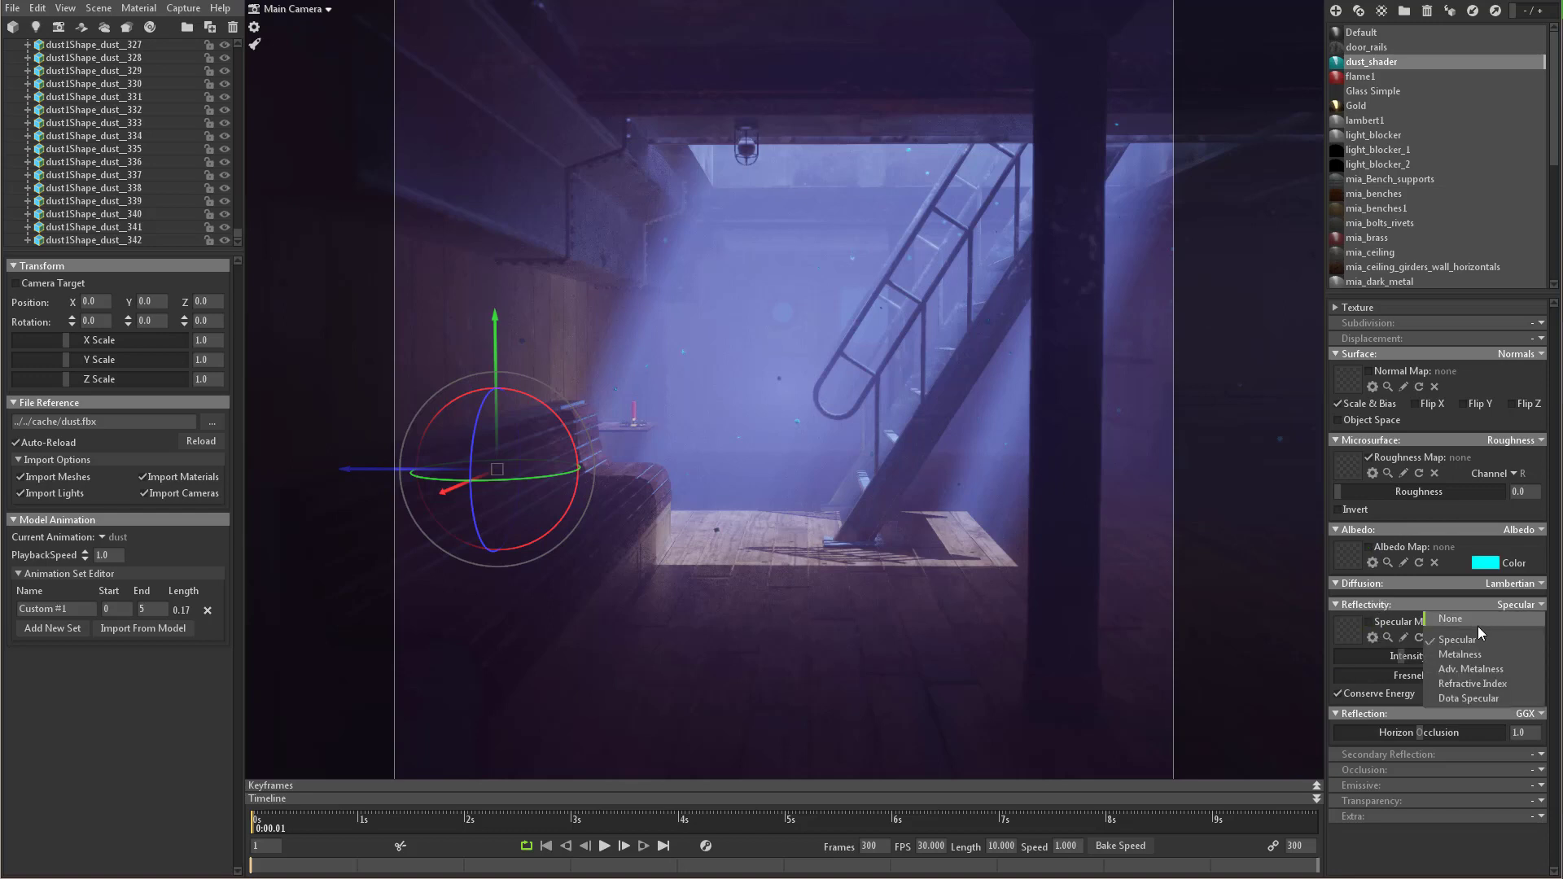
left_click(1450, 618)
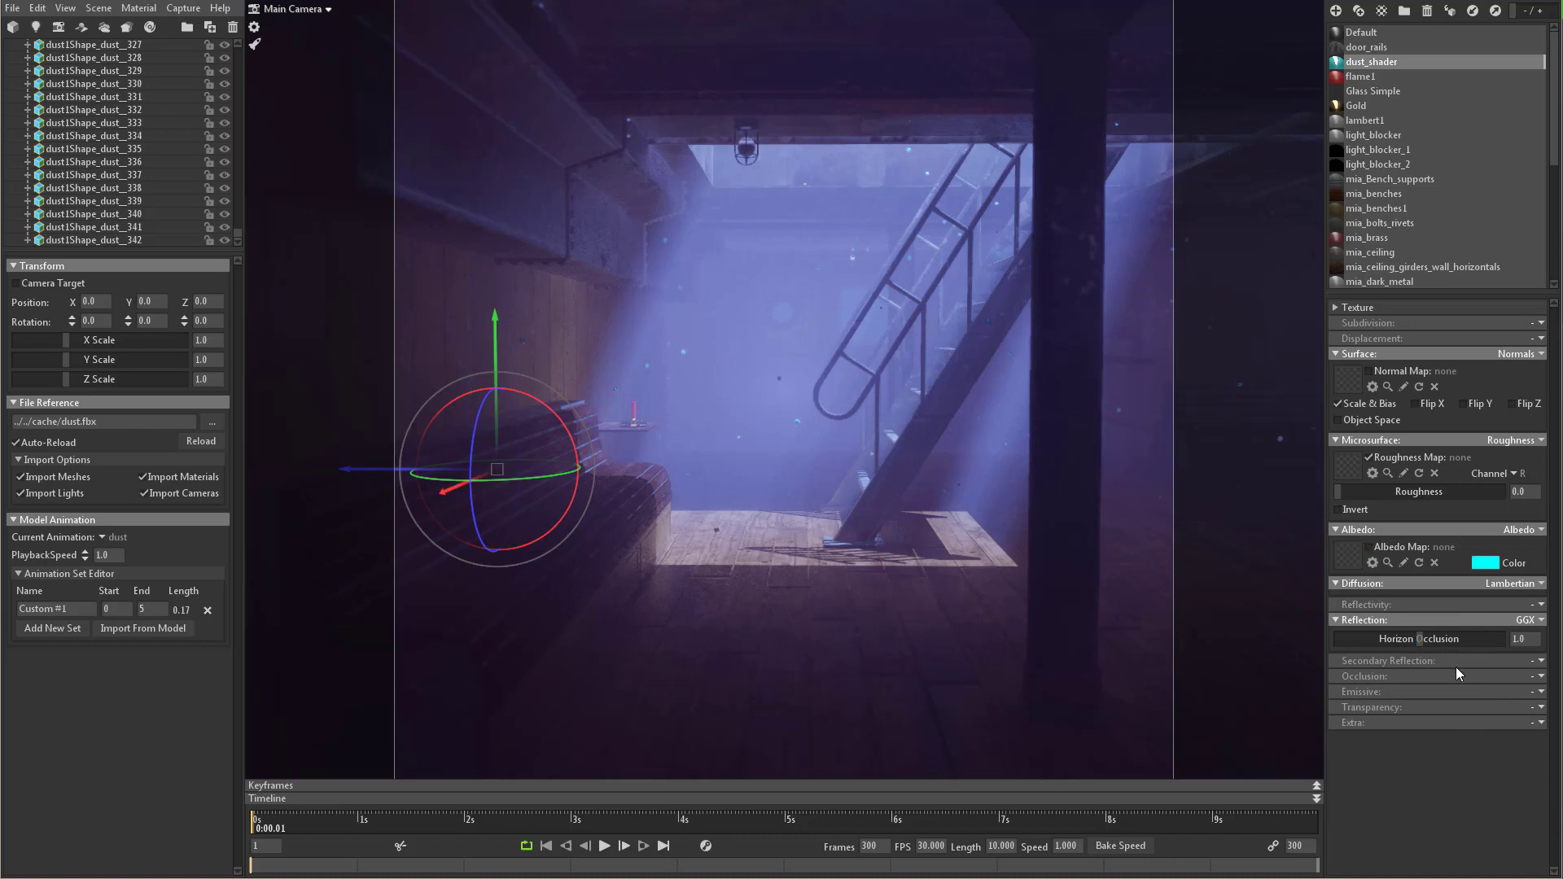
Step: Change the albedo colour of dust_shader to blue, hex 007ac3
left_click(1487, 563)
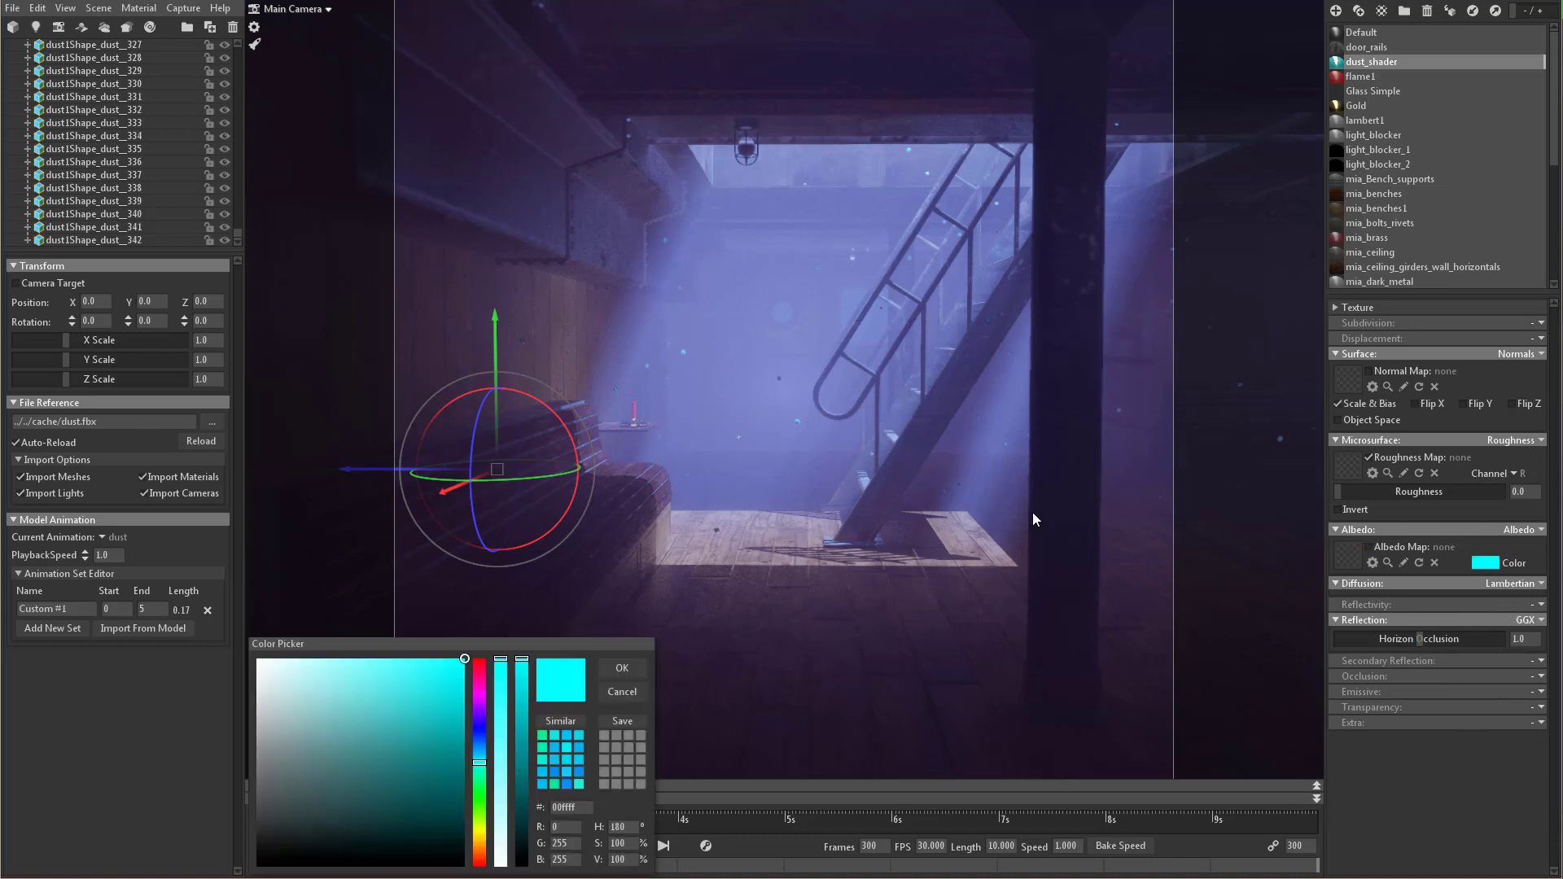
left_click(479, 746)
mouse_move(479, 755)
left_mouse_down()
mouse_move(491, 745)
mouse_move(457, 771)
mouse_move(475, 707)
left_mouse_up()
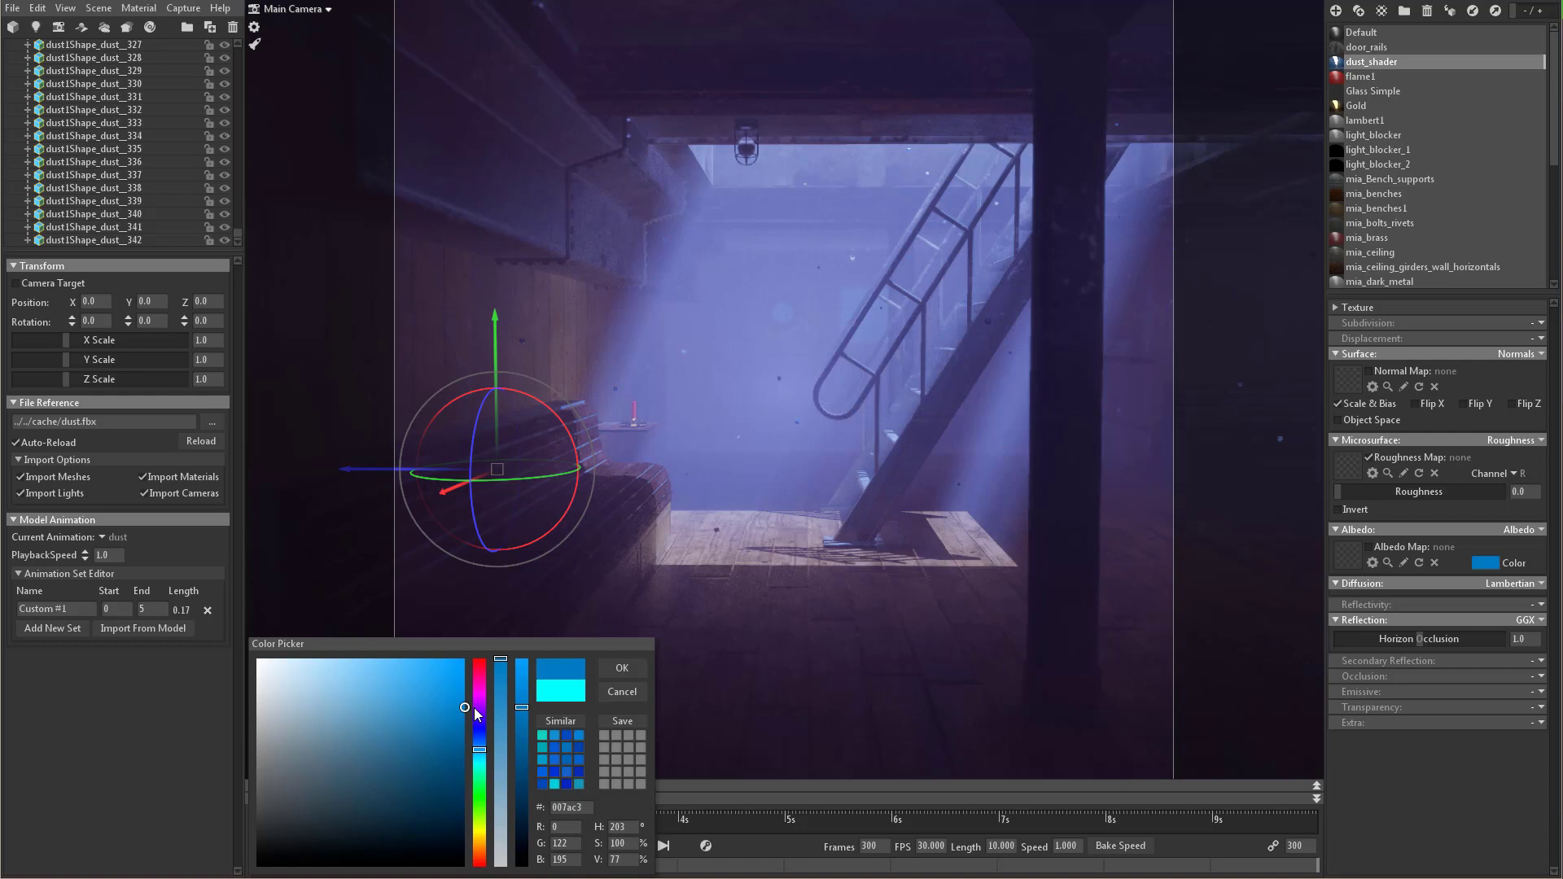
left_click(618, 669)
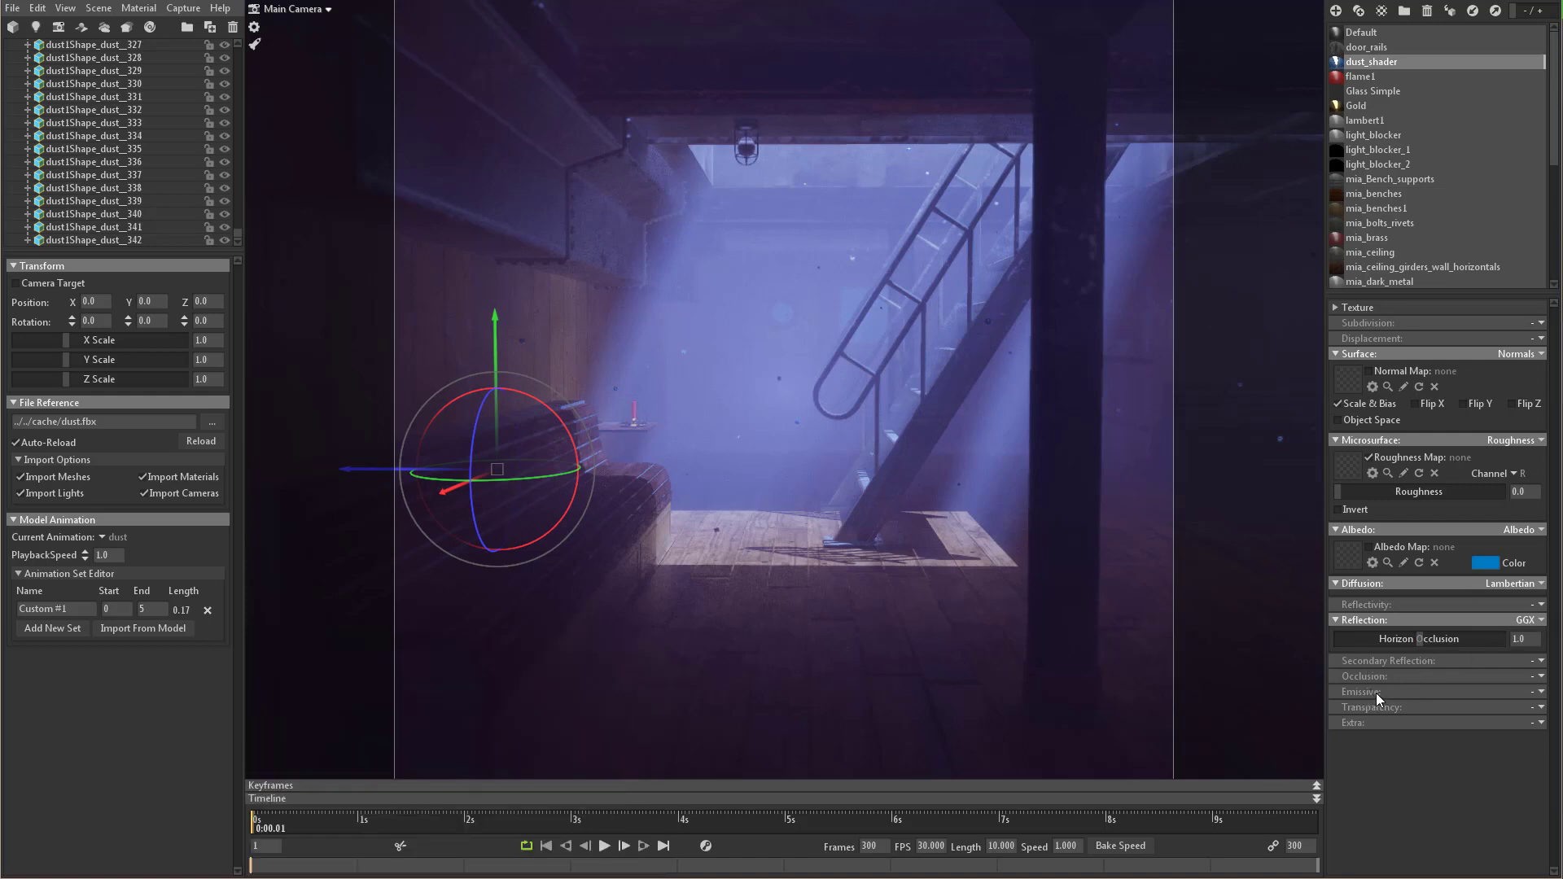
Step: Add the Emissive component to dust_shader and set its glow colour to dark teal, hex 193e4a
left_click(1541, 693)
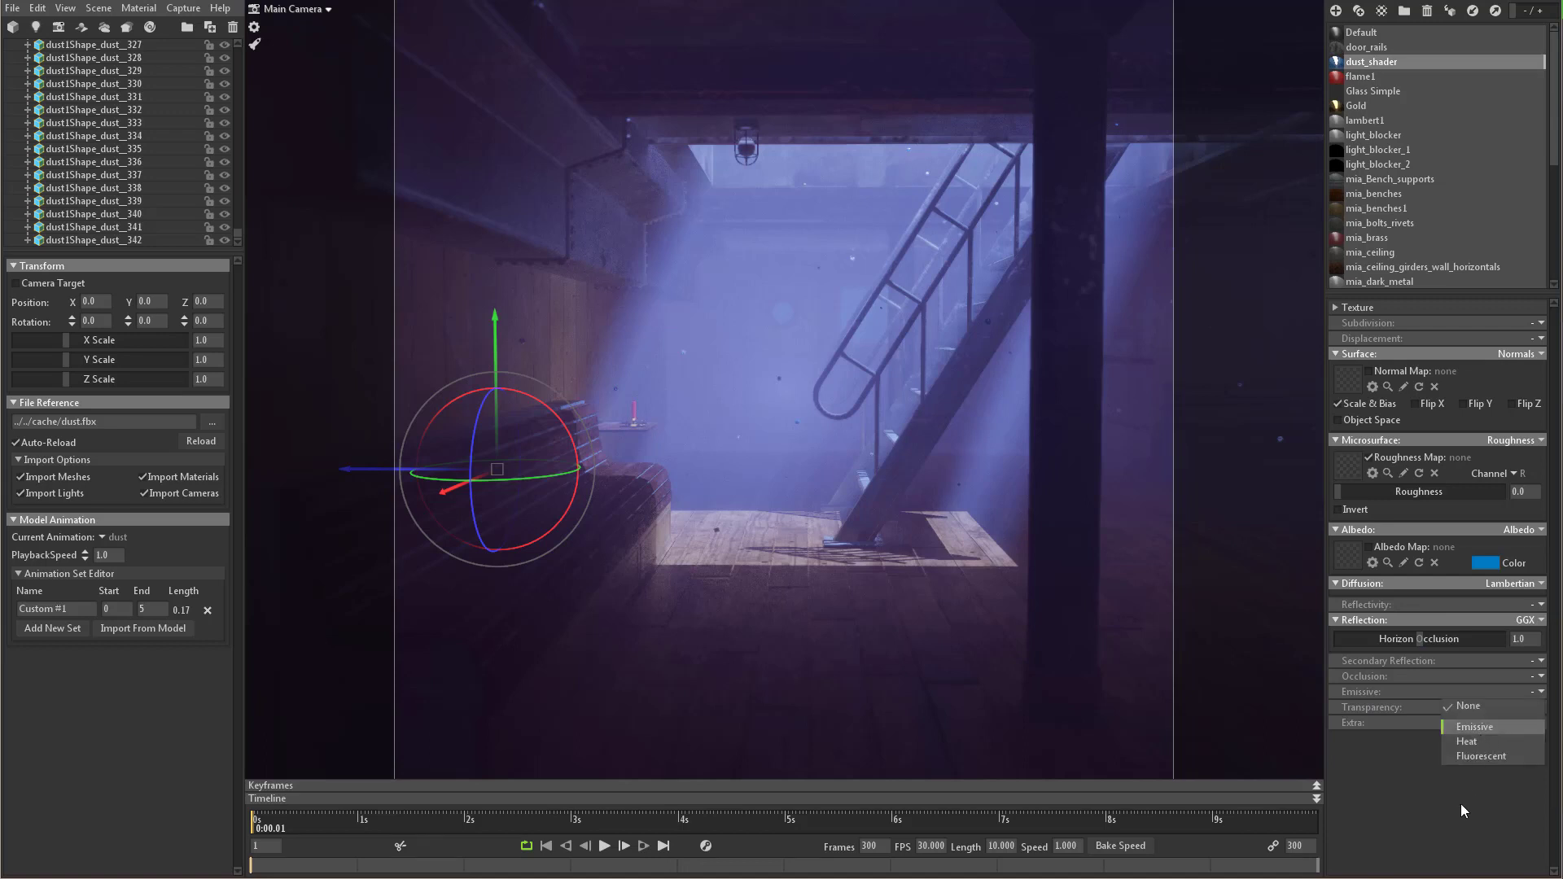
key("Return")
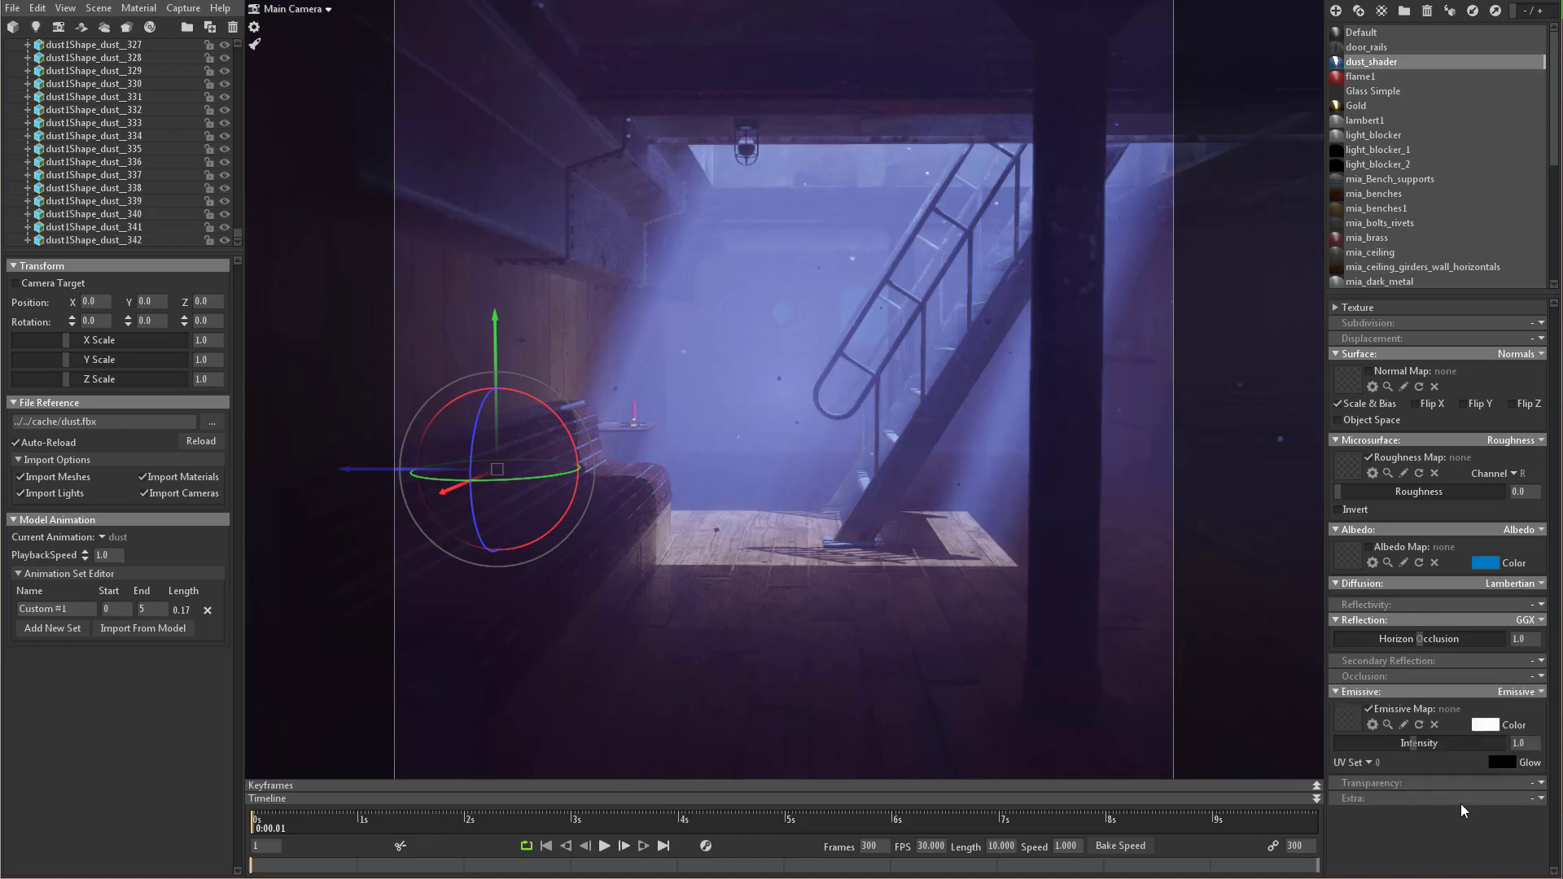
left_click(1501, 763)
left_click_drag(484, 746, 483, 755)
mouse_move(400, 698)
left_mouse_down()
mouse_move(428, 698)
mouse_move(379, 716)
mouse_move(364, 753)
mouse_move(377, 825)
mouse_move(386, 798)
mouse_move(397, 812)
left_mouse_up()
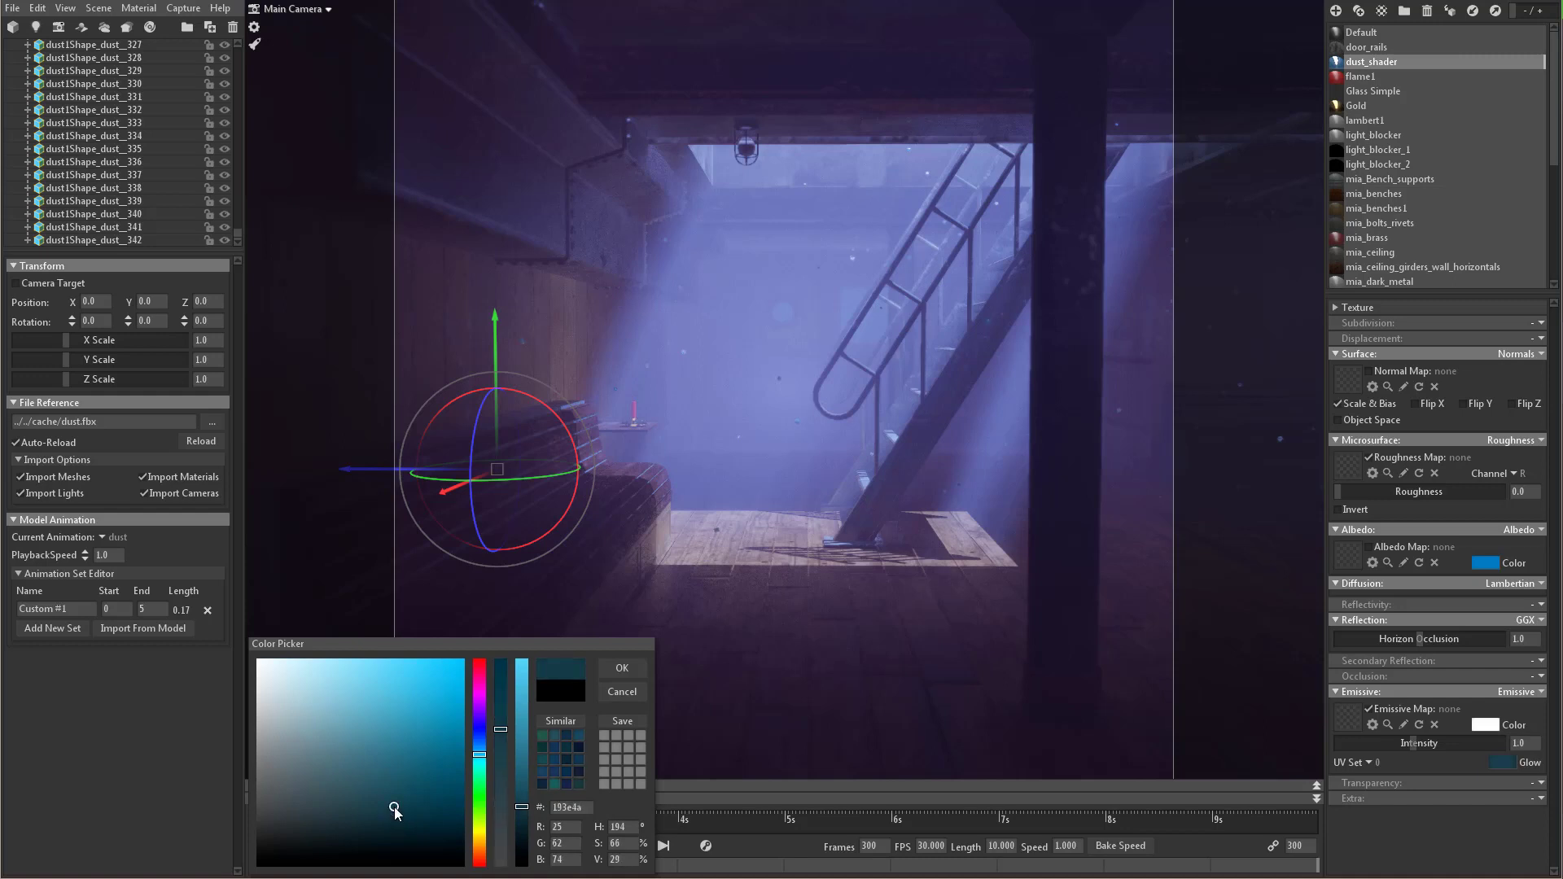
left_click(623, 671)
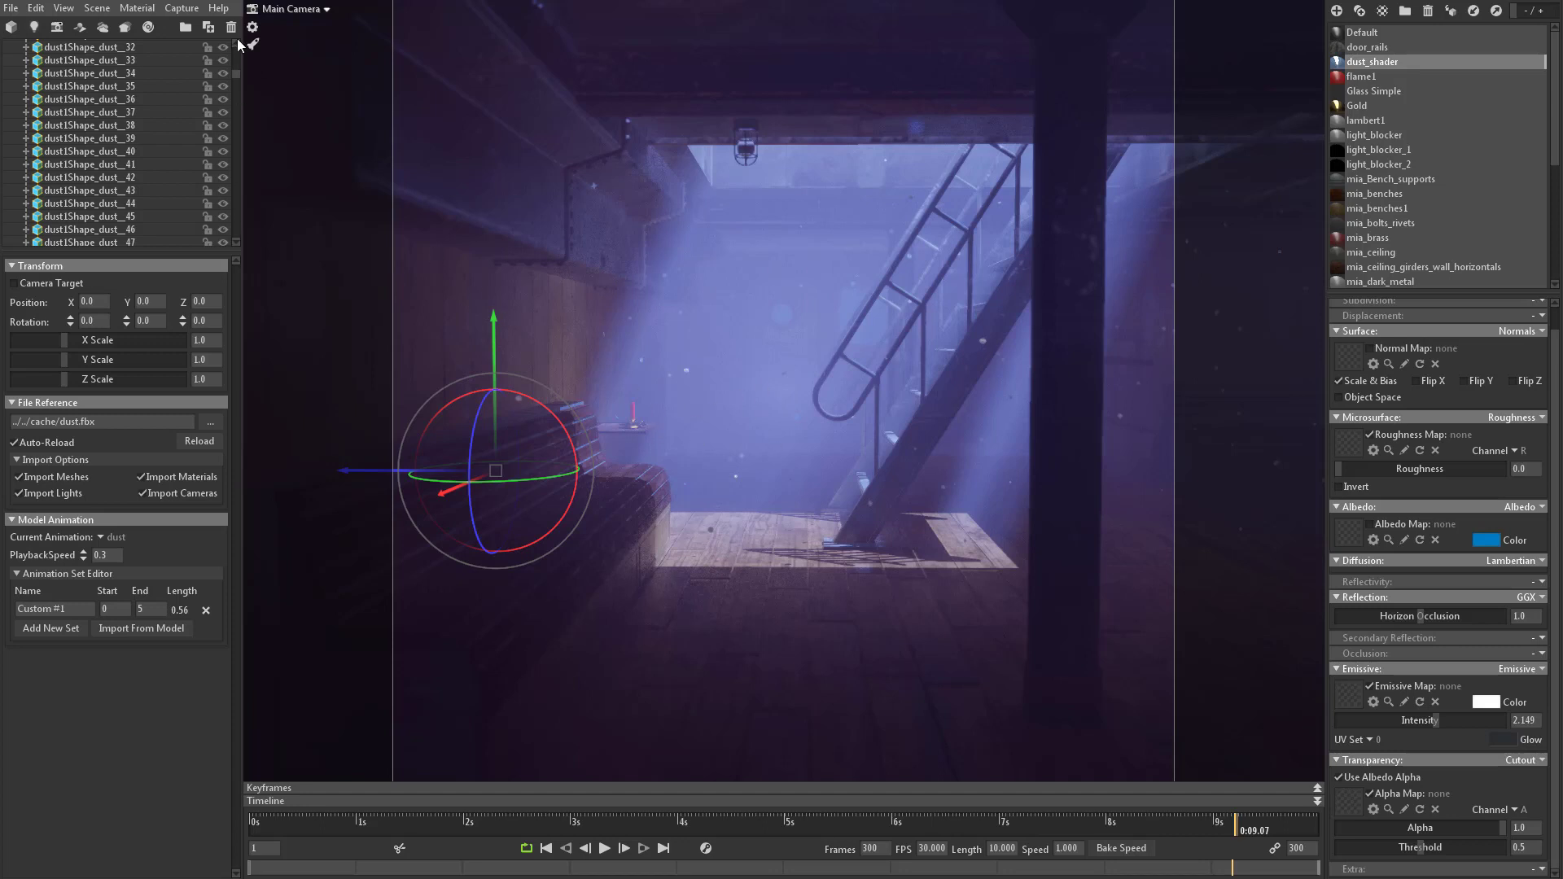
Step: Examine individual dust meshes inside the imported dust group, including dust1Shape_dust__0, __4 and __3
scroll(238, 45, "up", 10)
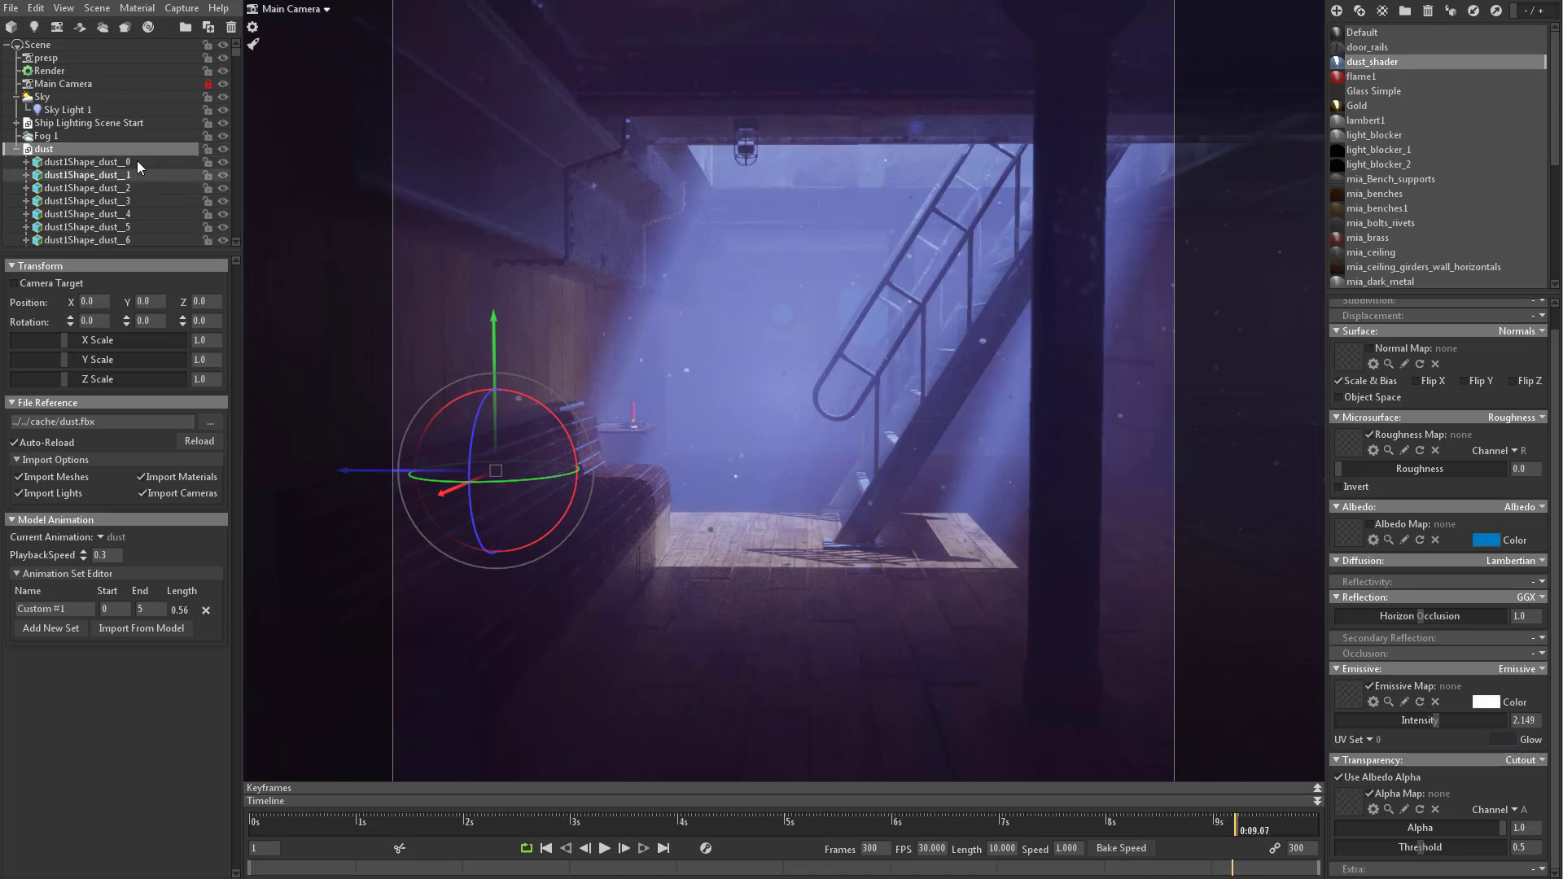
left_click(65, 160)
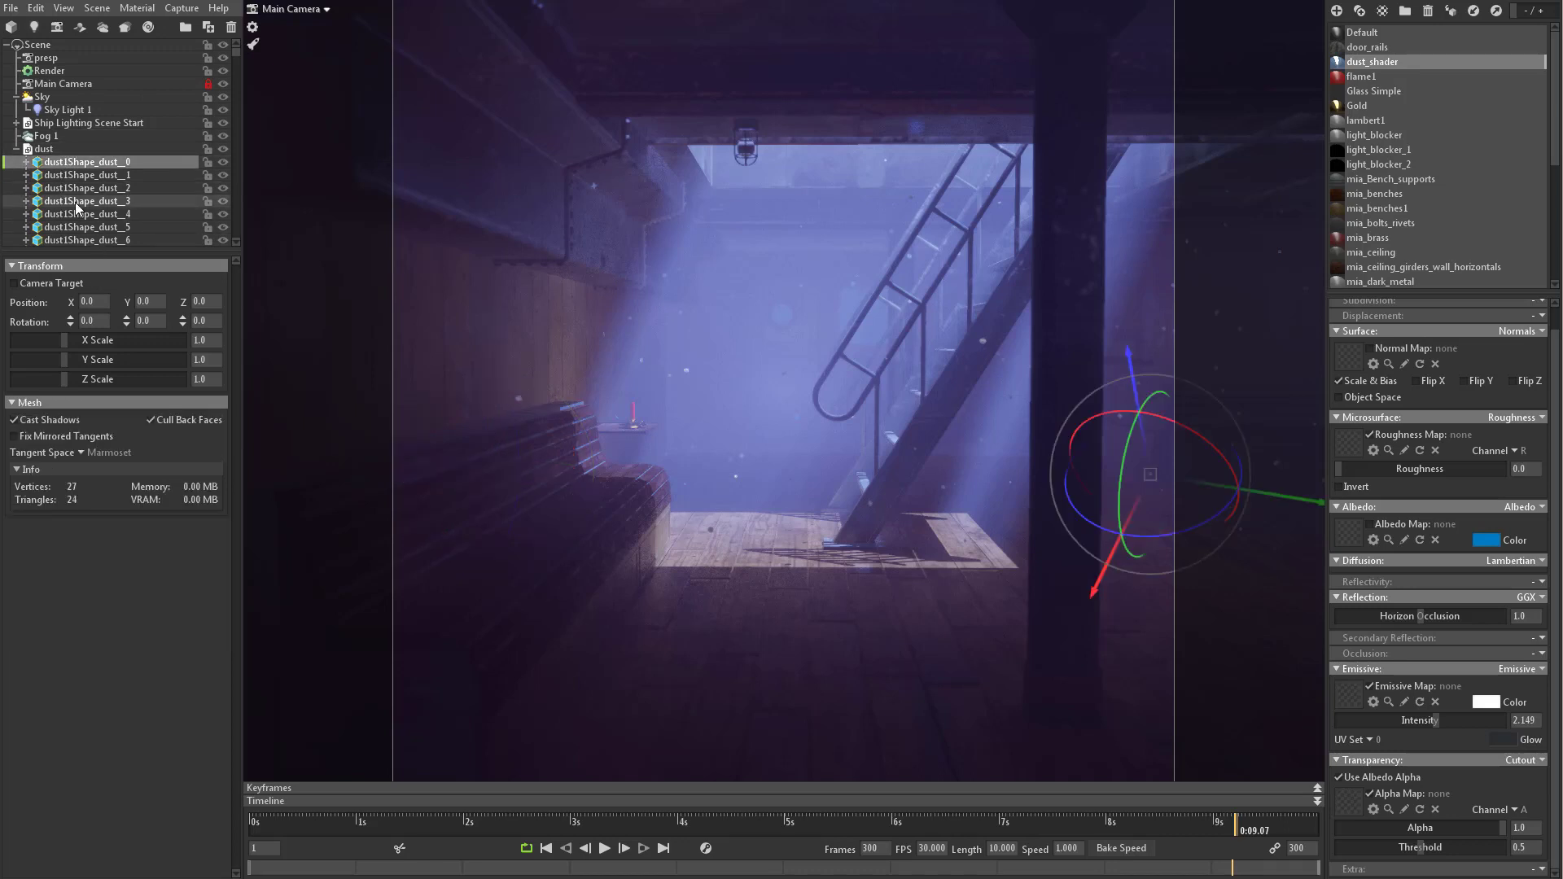
left_click(94, 213)
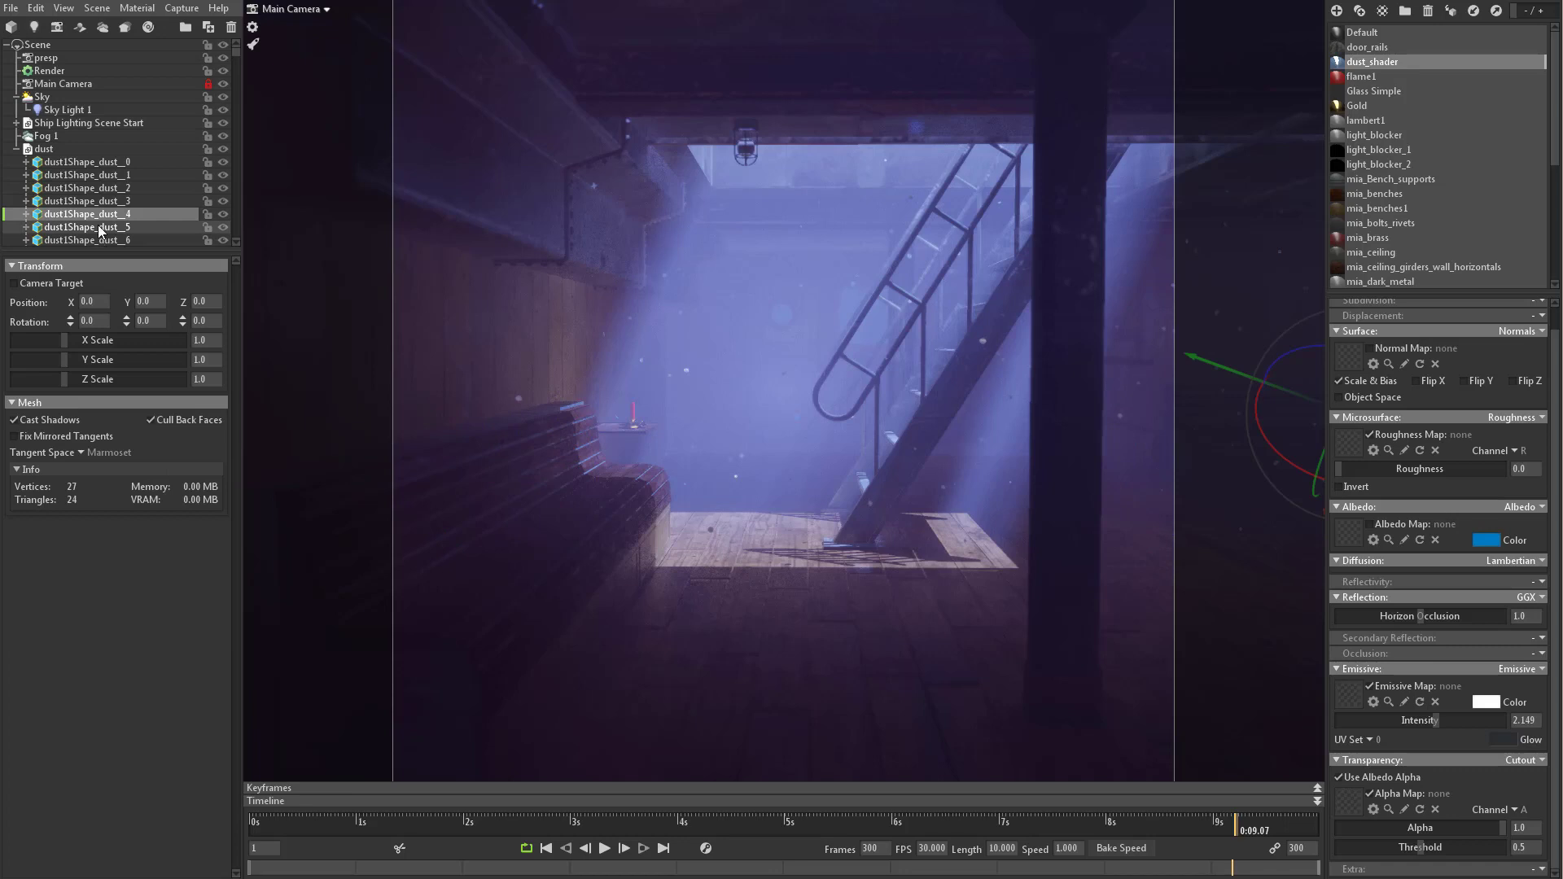
left_click(108, 177)
left_click(100, 201)
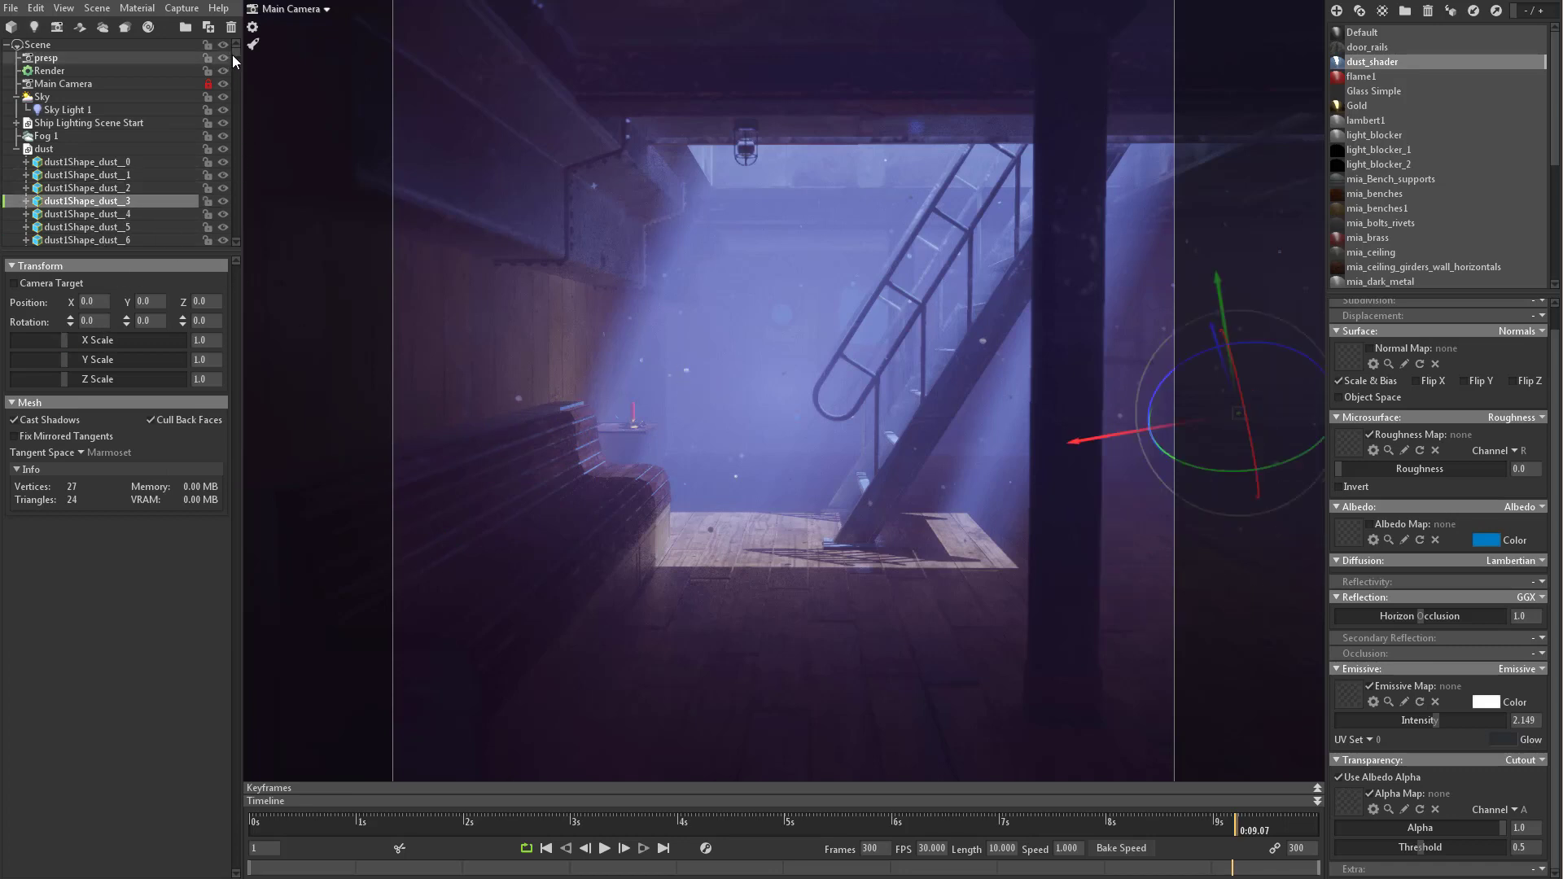
scroll(235, 70, "down", 4)
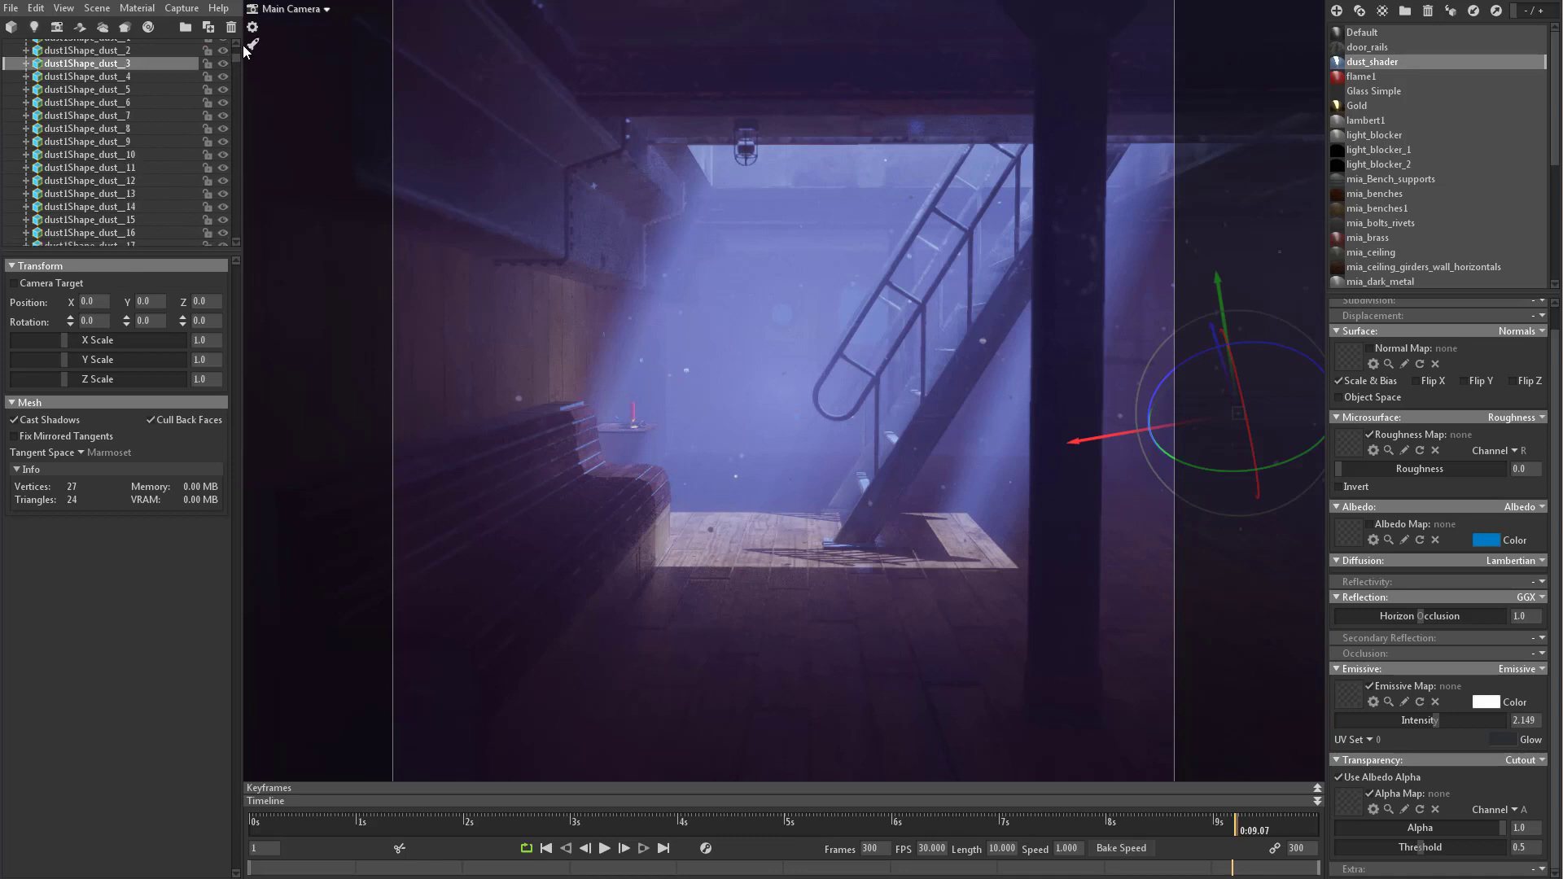
scroll(236, 56, "up", 4)
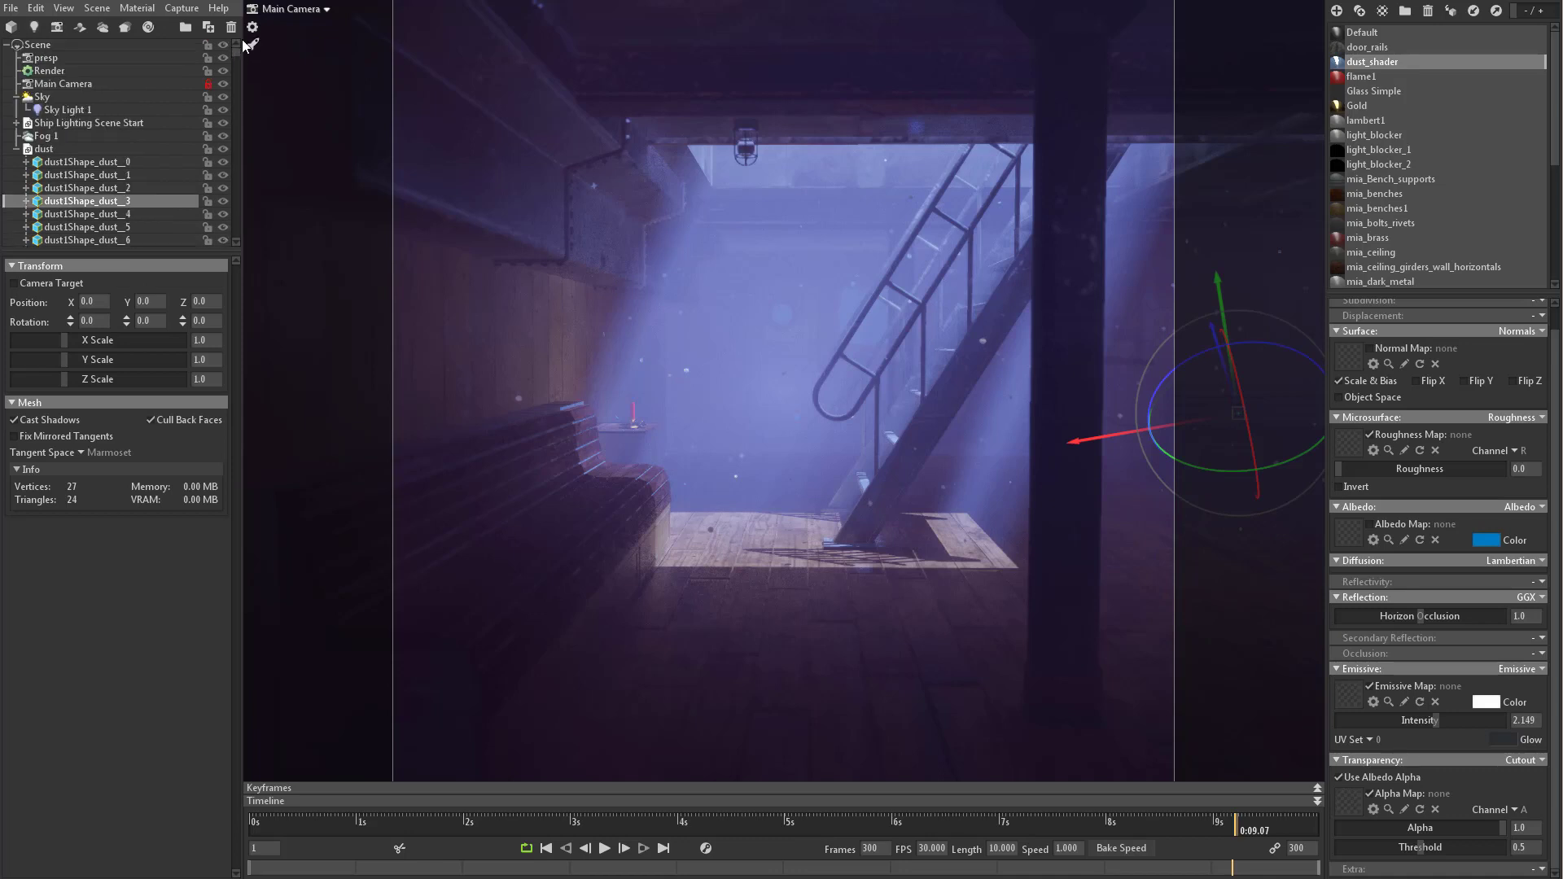
Step: Try reducing the X and Y scale of the dust group, and reset both to 1
left_click(94, 151)
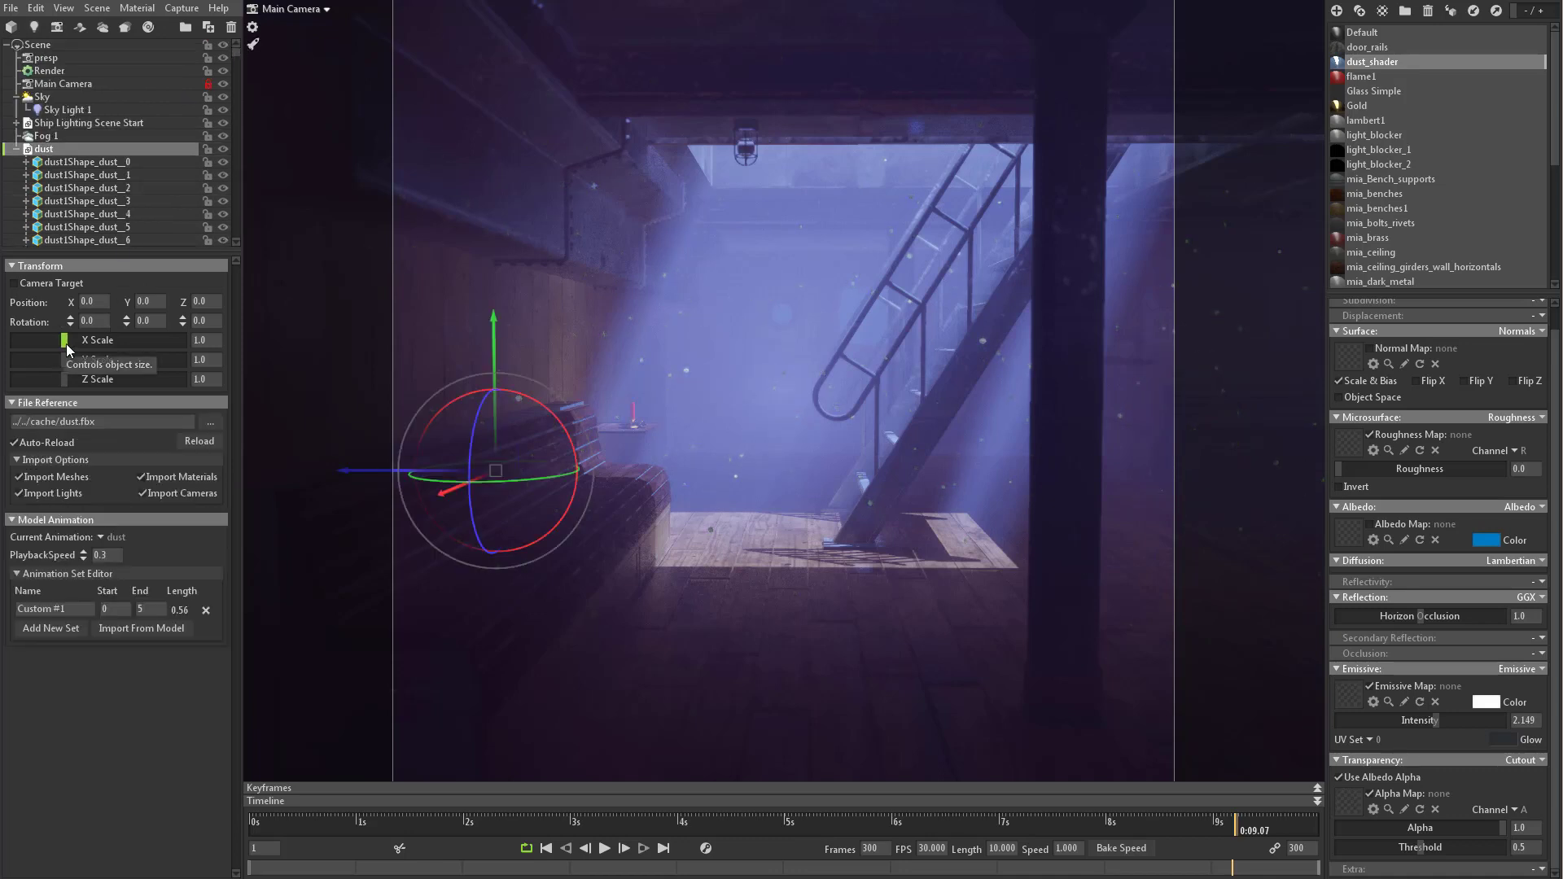
left_click_drag(65, 358, 34, 342)
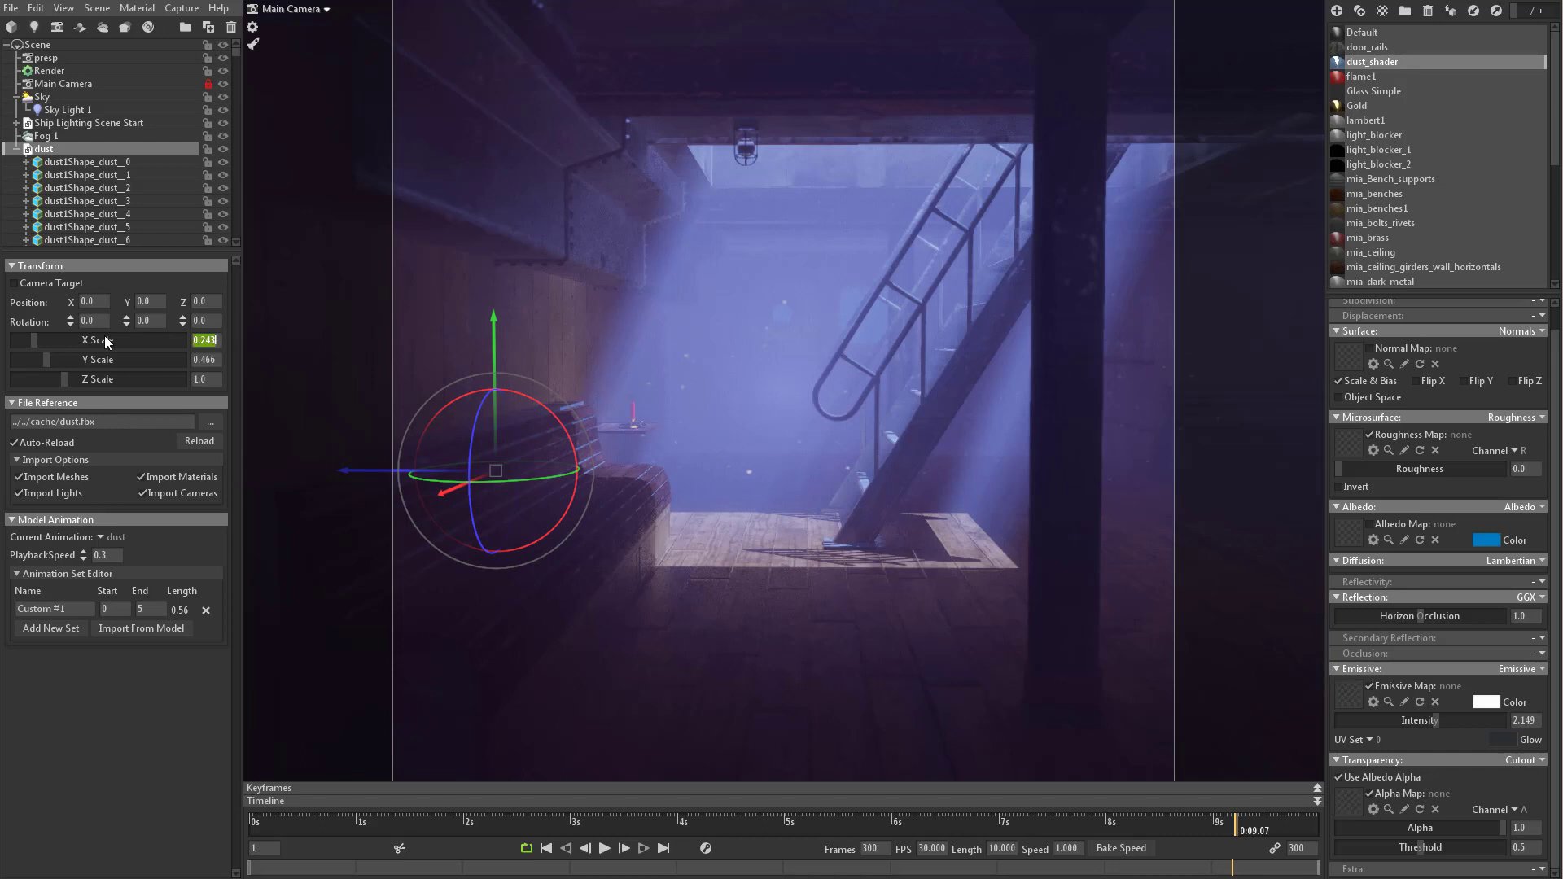
type("1")
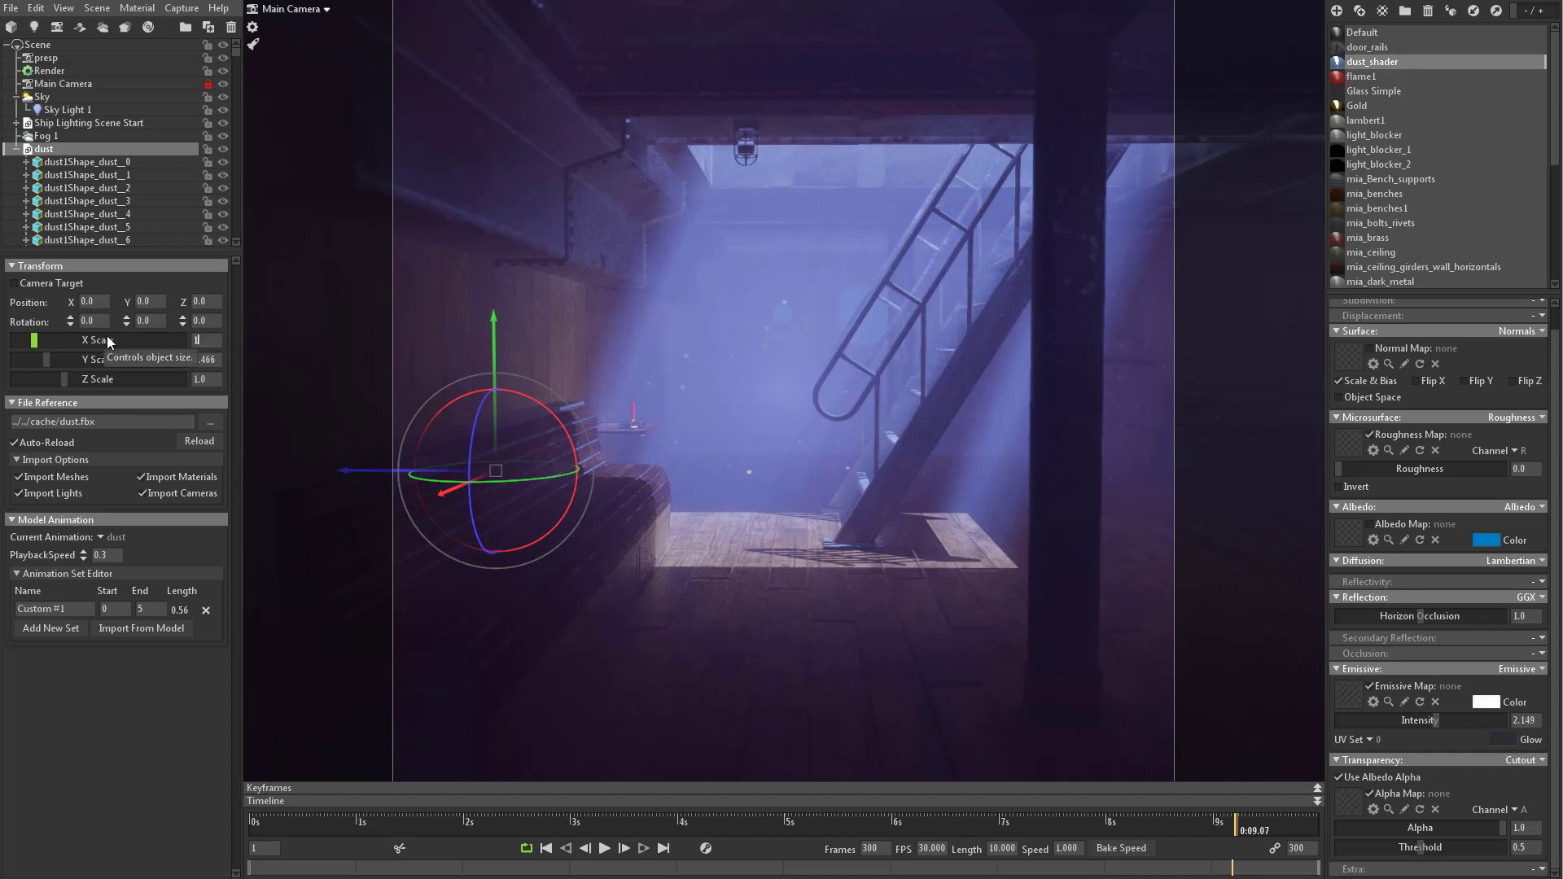
key("Return")
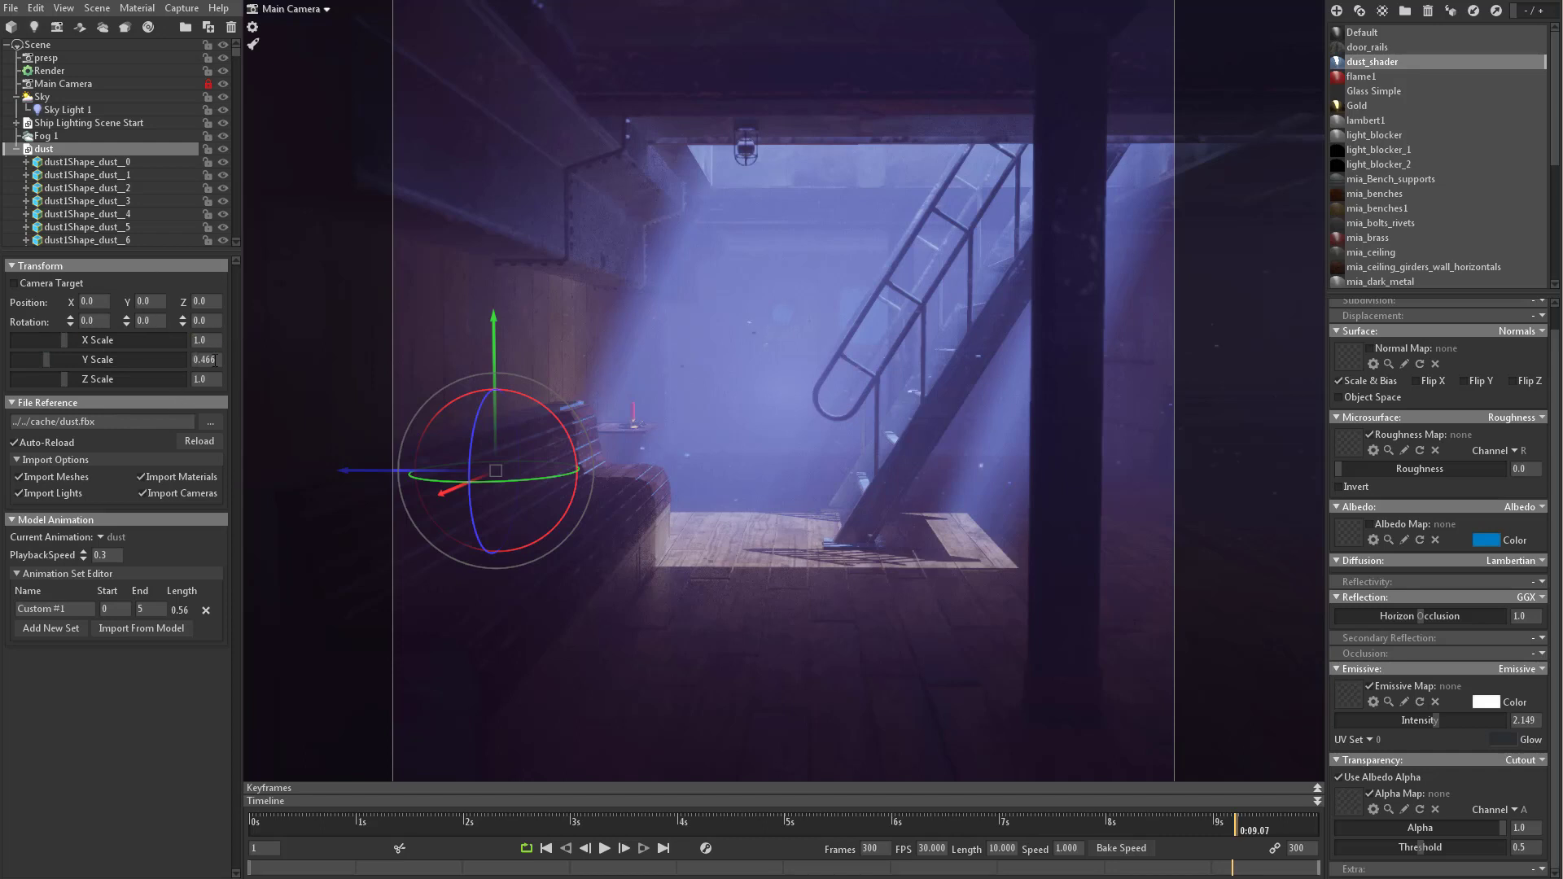
left_click(216, 361)
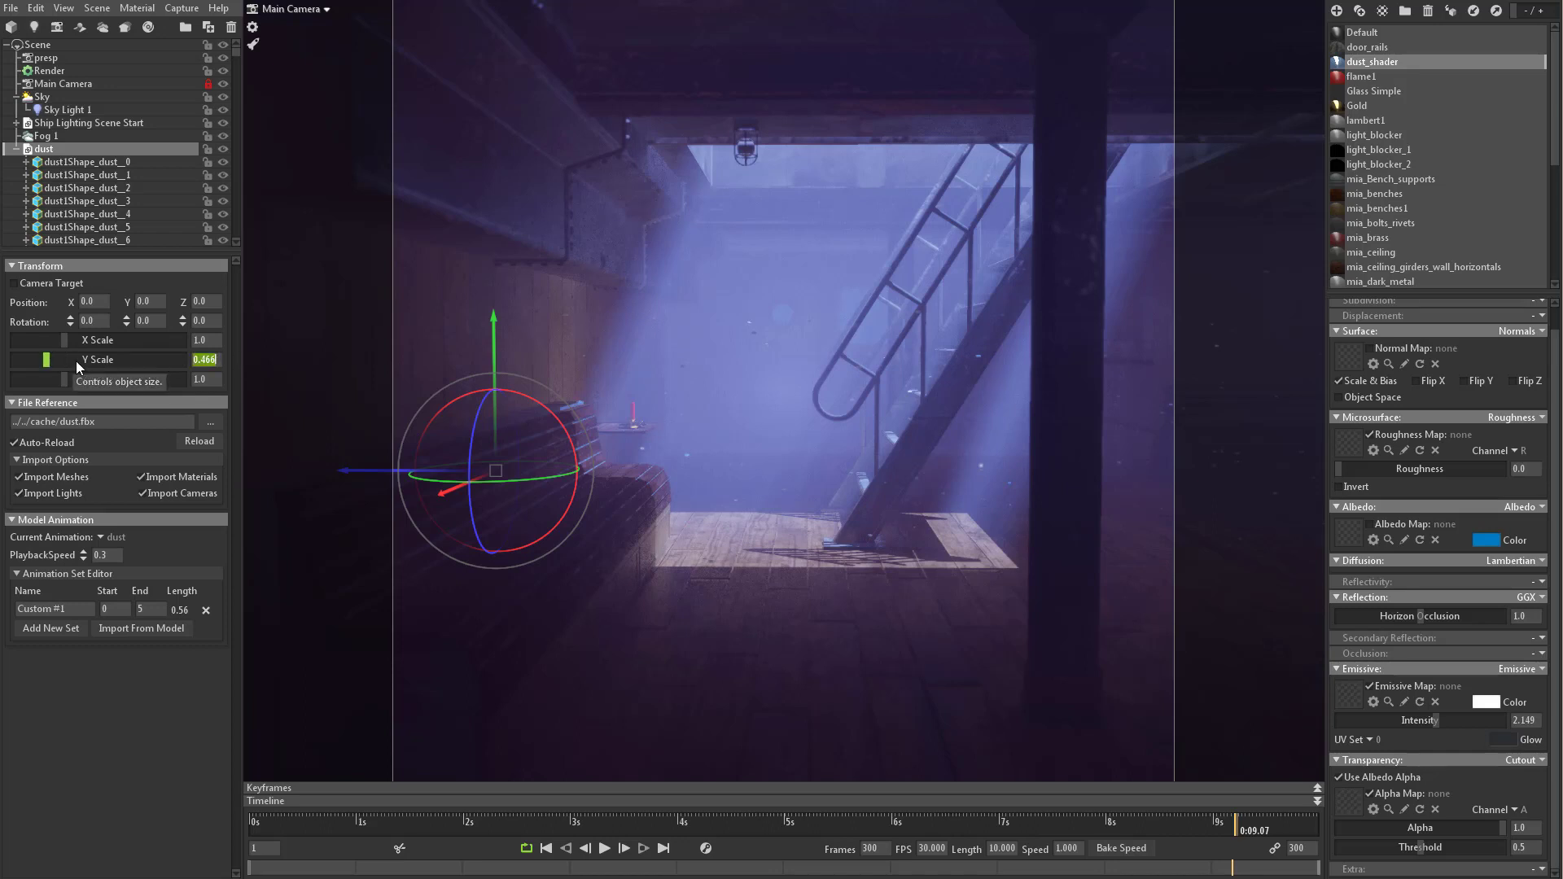
type("1")
key("Return")
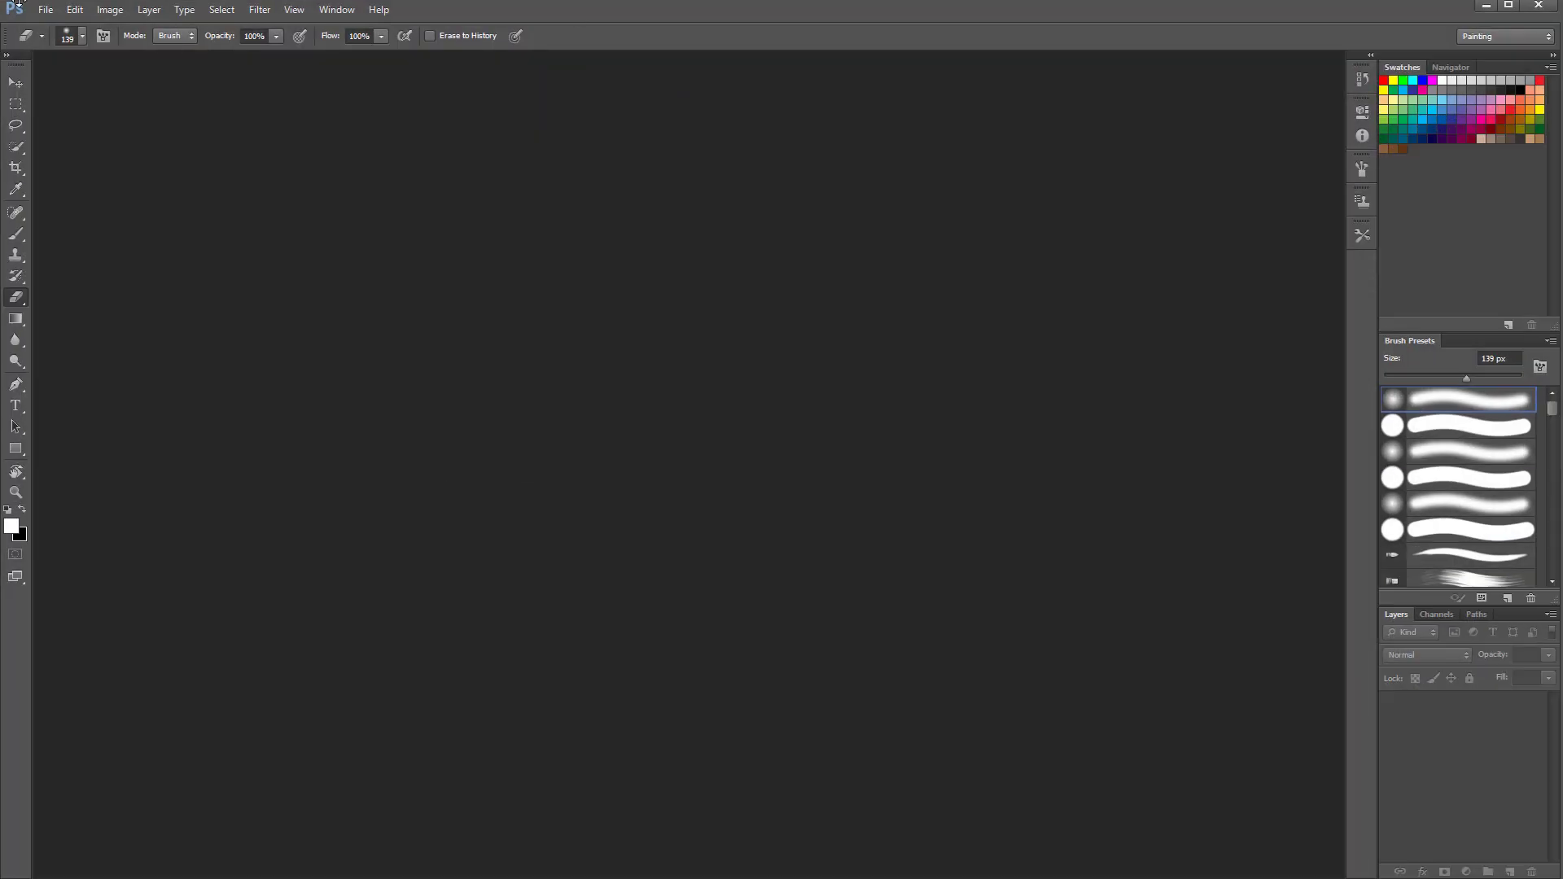
Step: Switch to Photoshop and create a new 128 by 128 pixel document with a transparent background
left_click(43, 10)
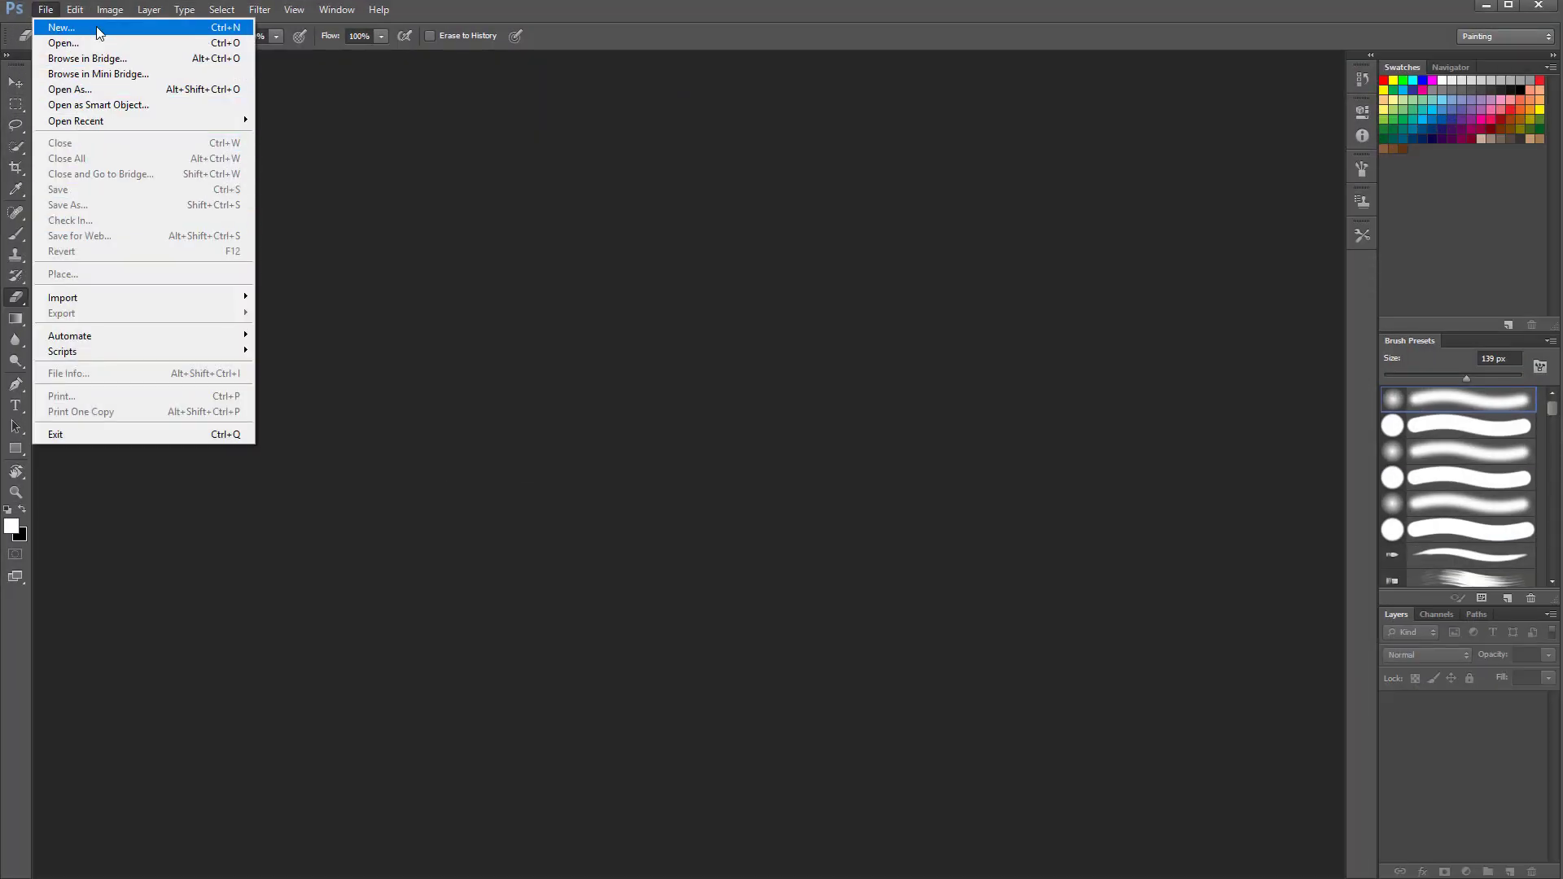
left_click(96, 31)
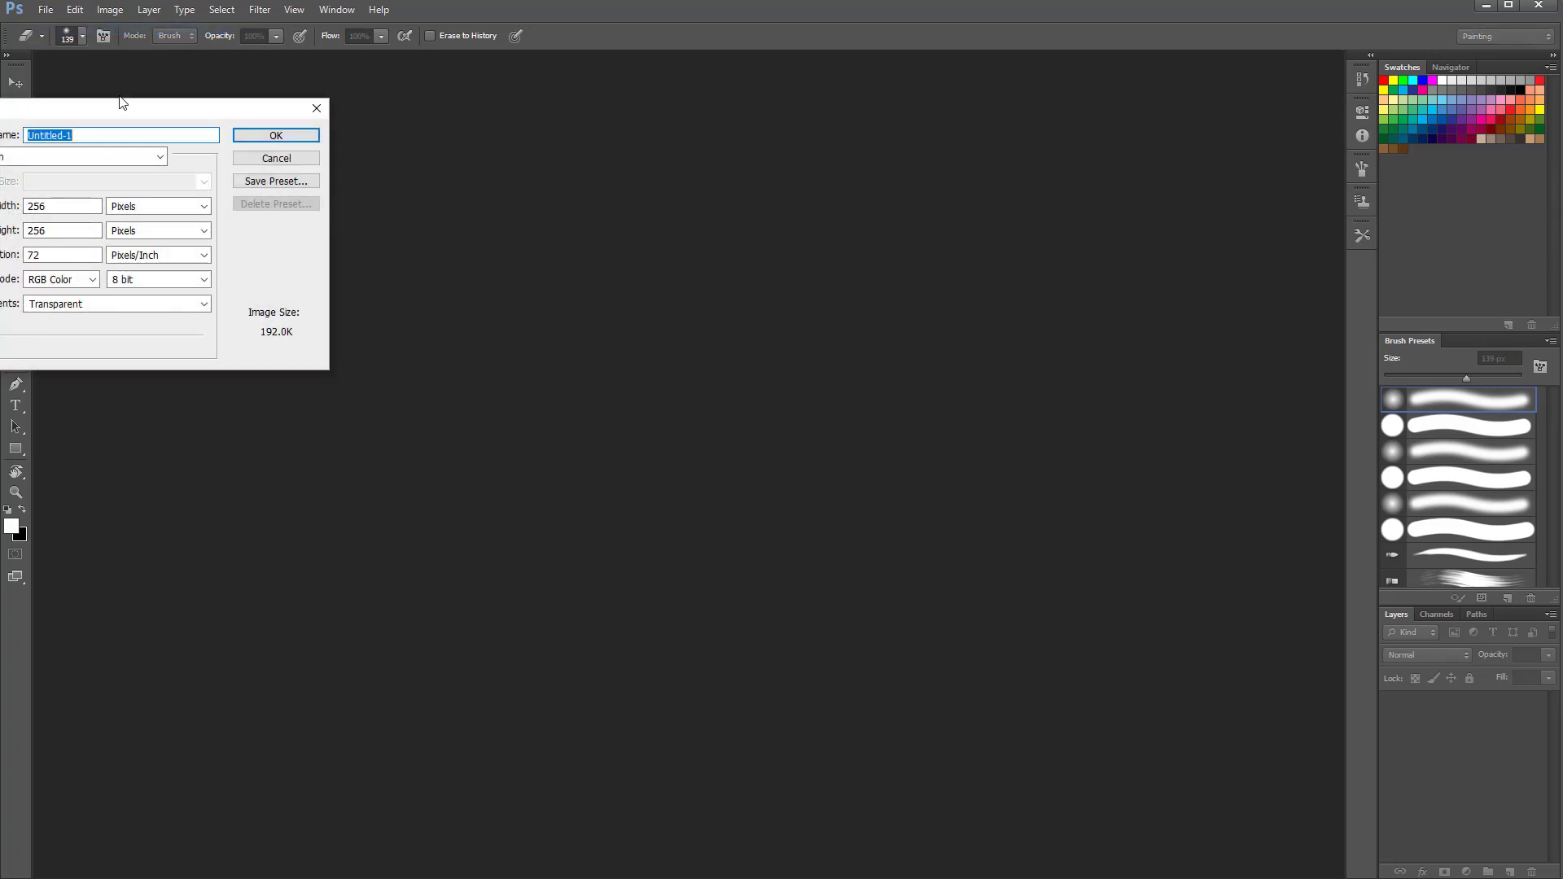
left_click_drag(146, 108, 907, 237)
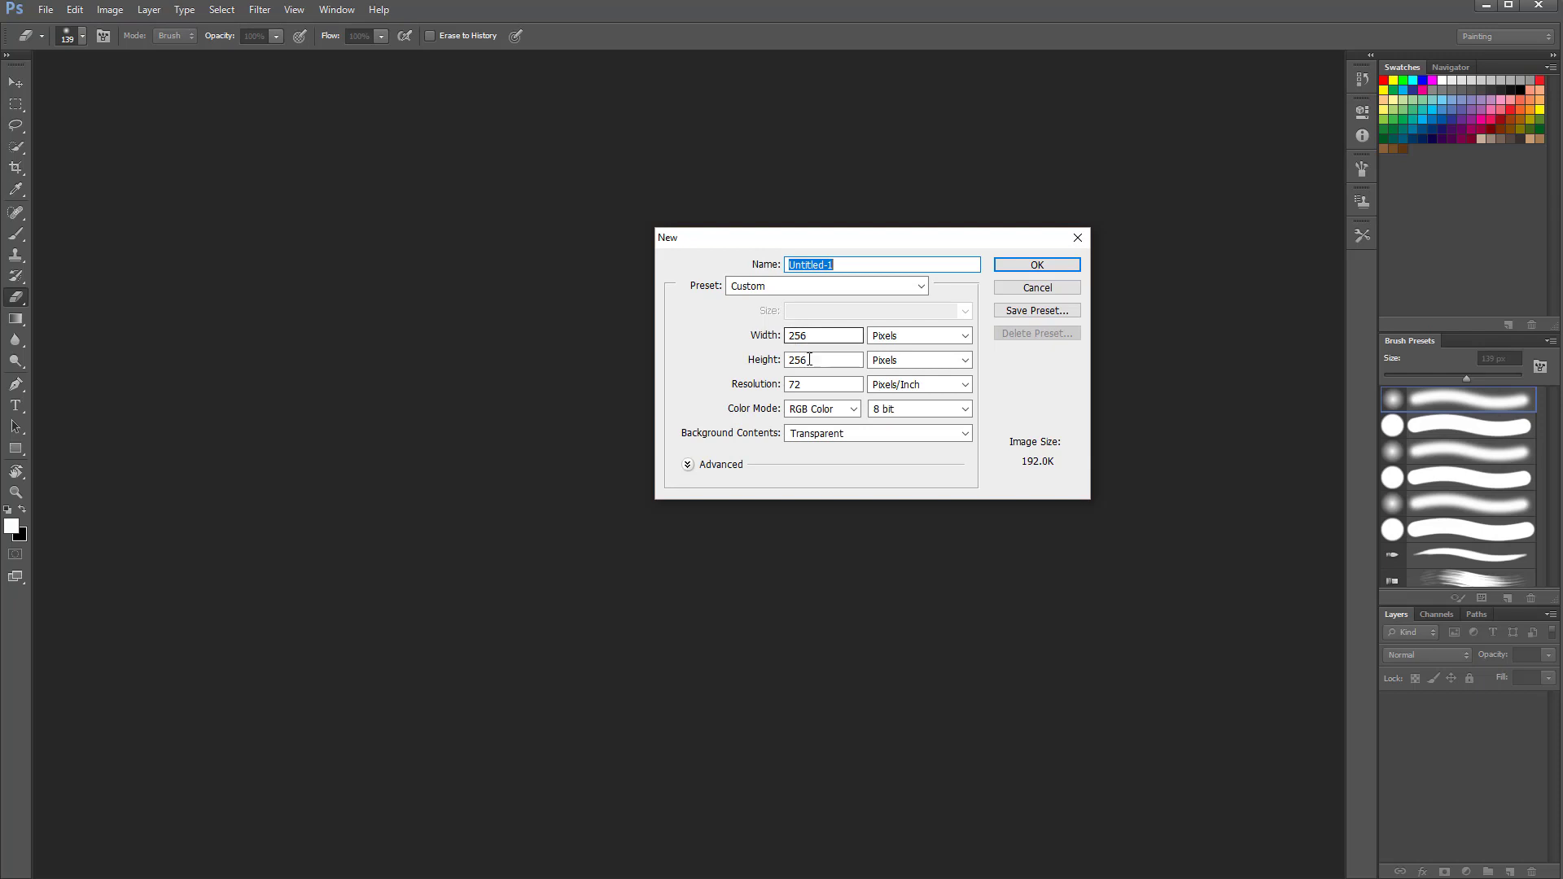
key("Tab")
key("Tab")
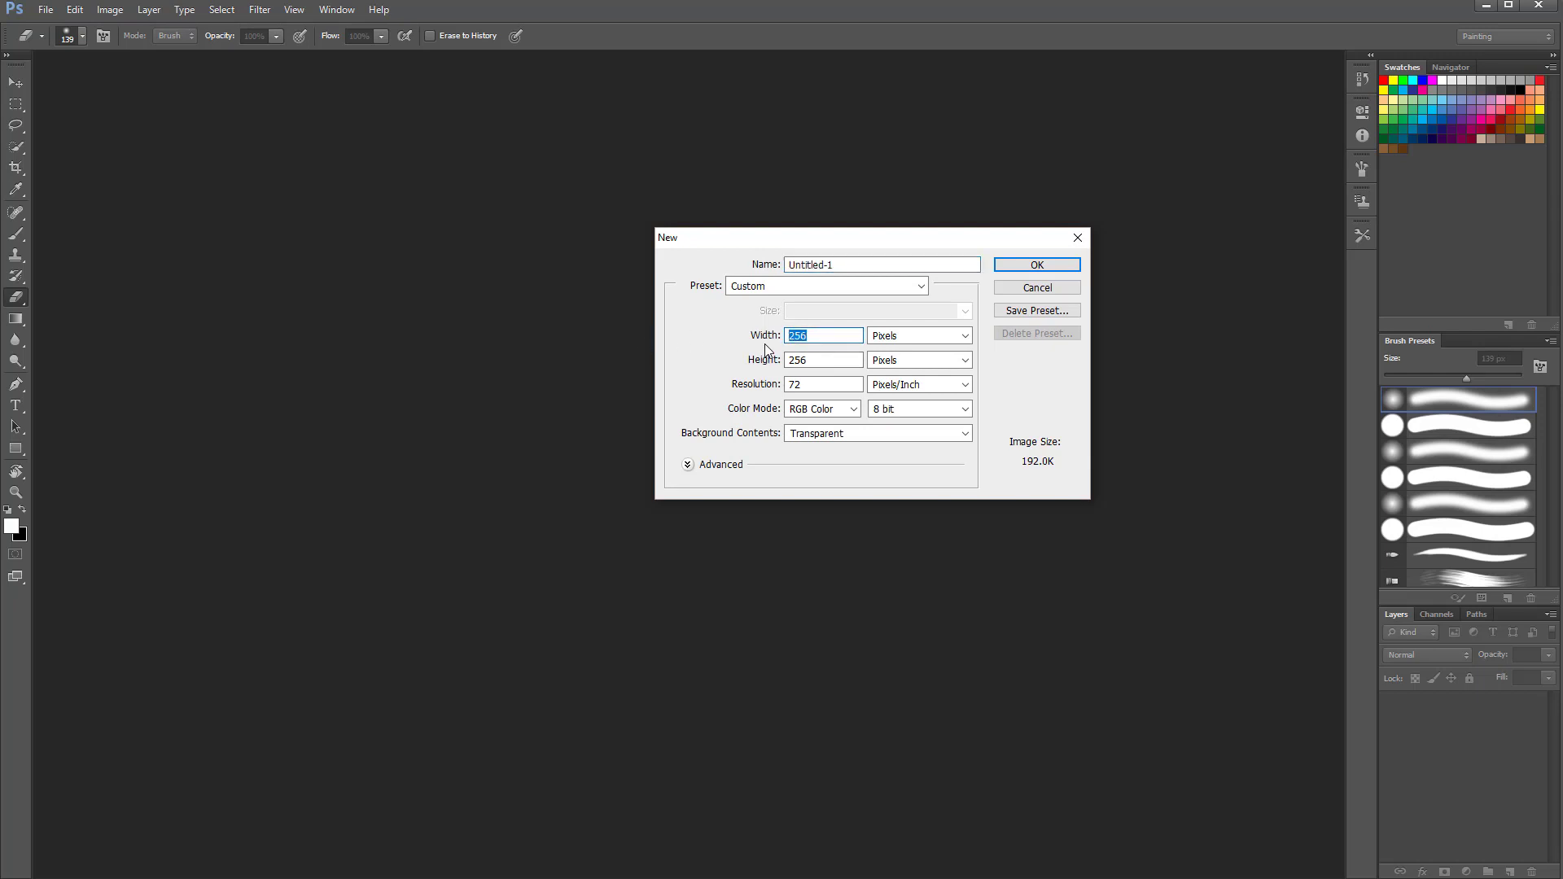
type("128")
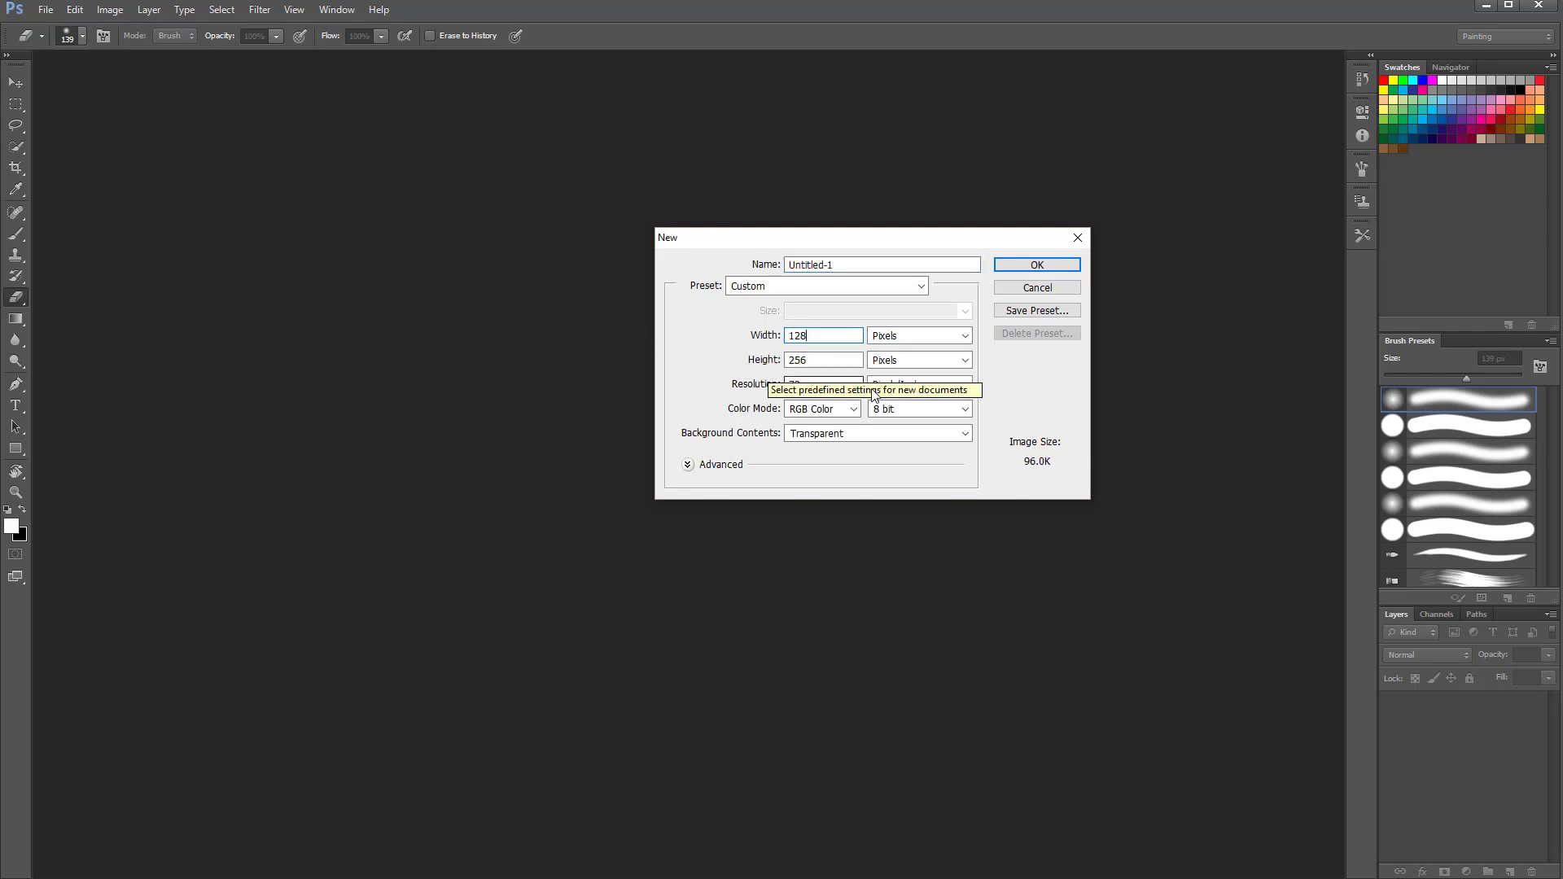
key("Tab")
type("128")
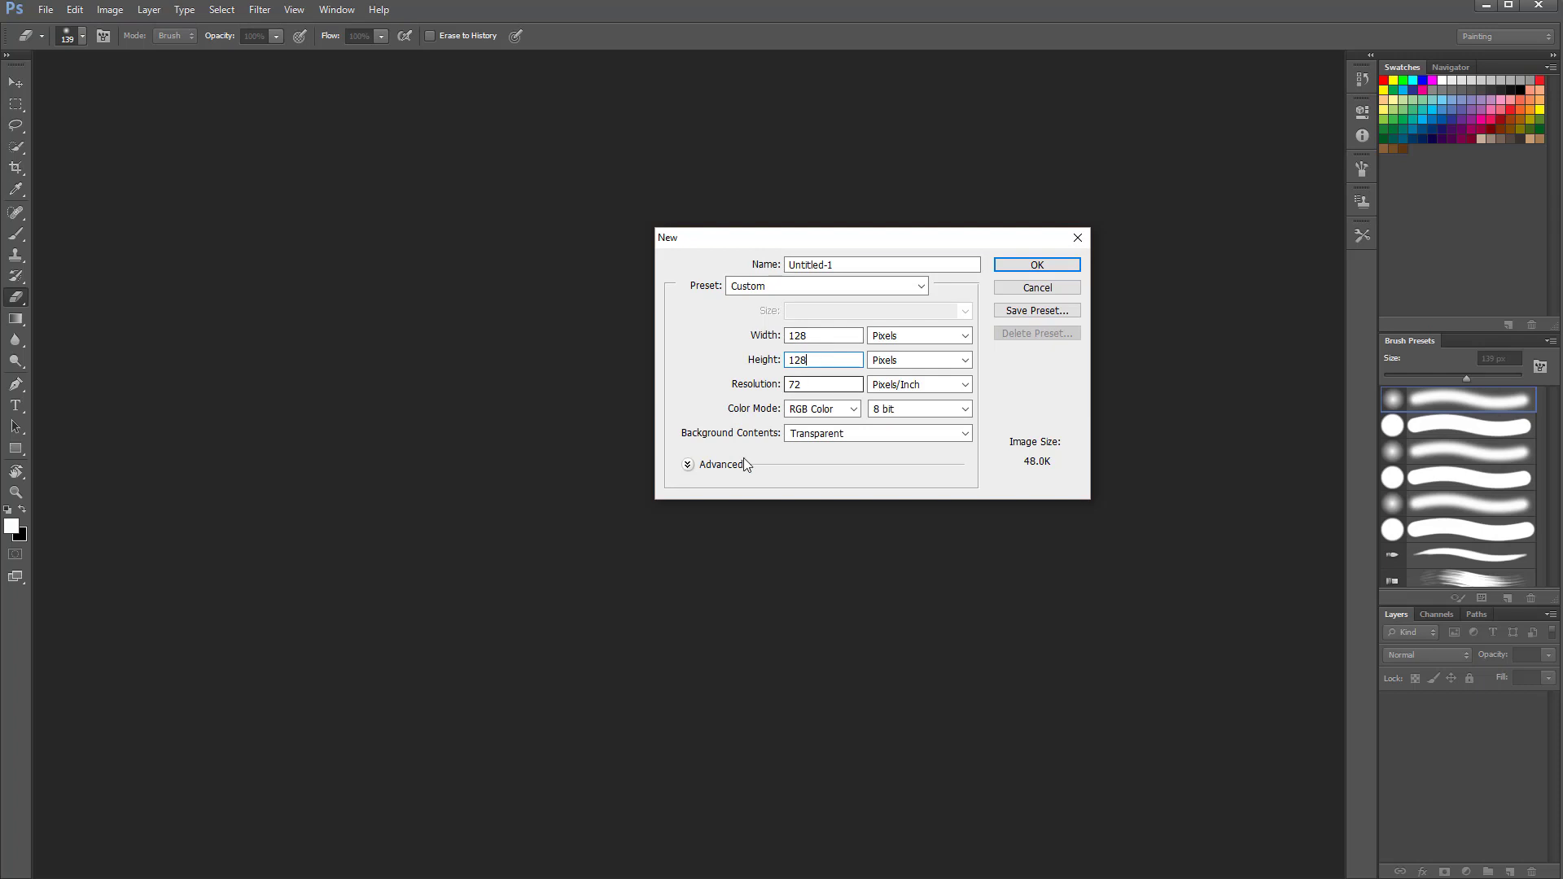
left_click(839, 440)
left_click(840, 477)
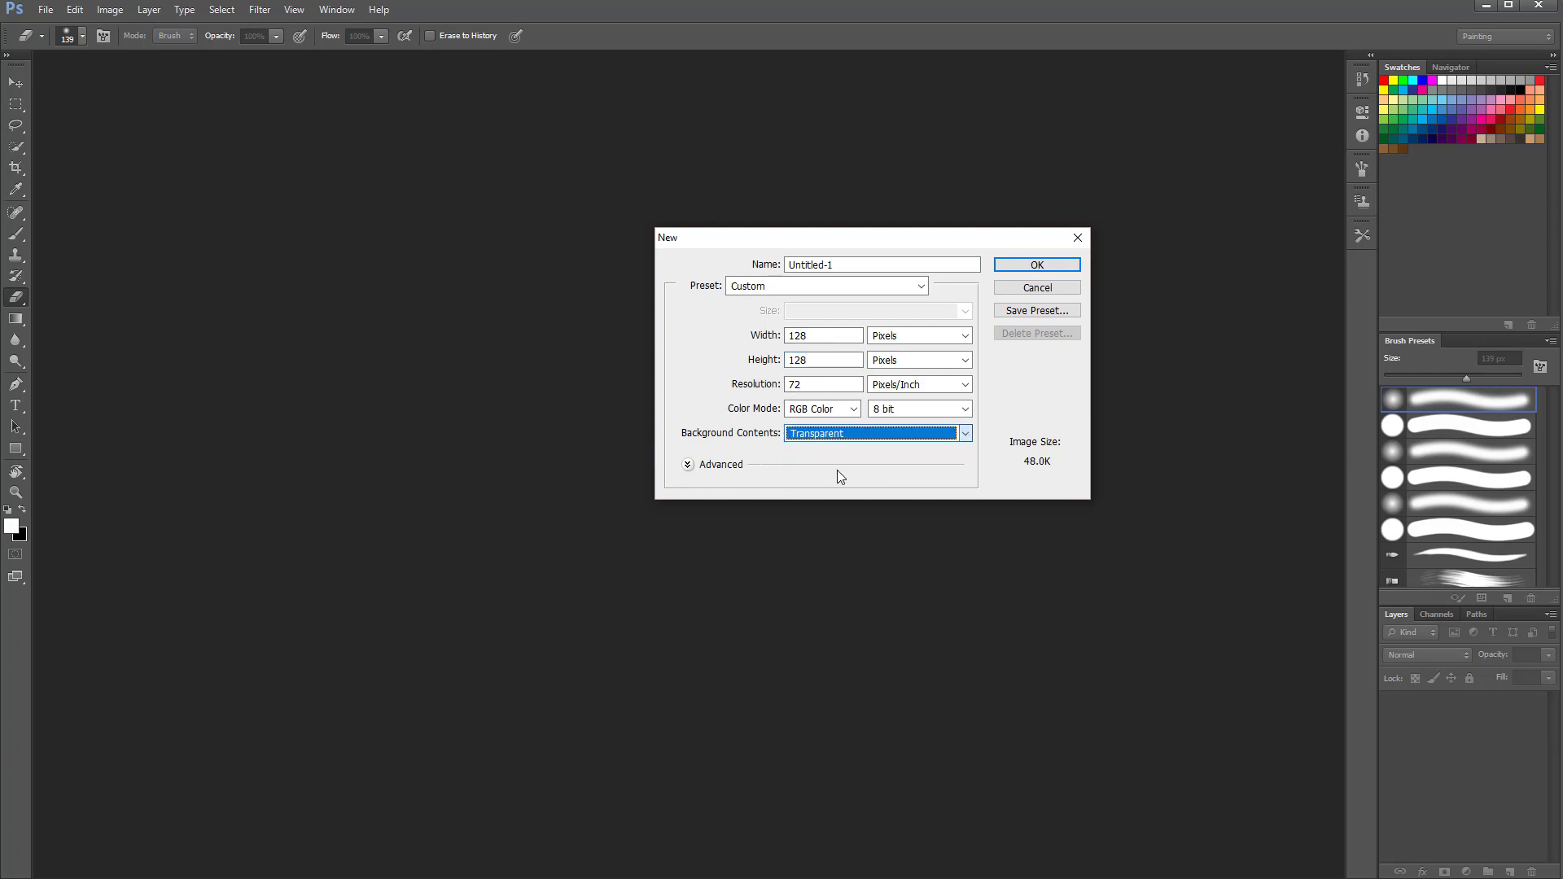
left_click(1034, 266)
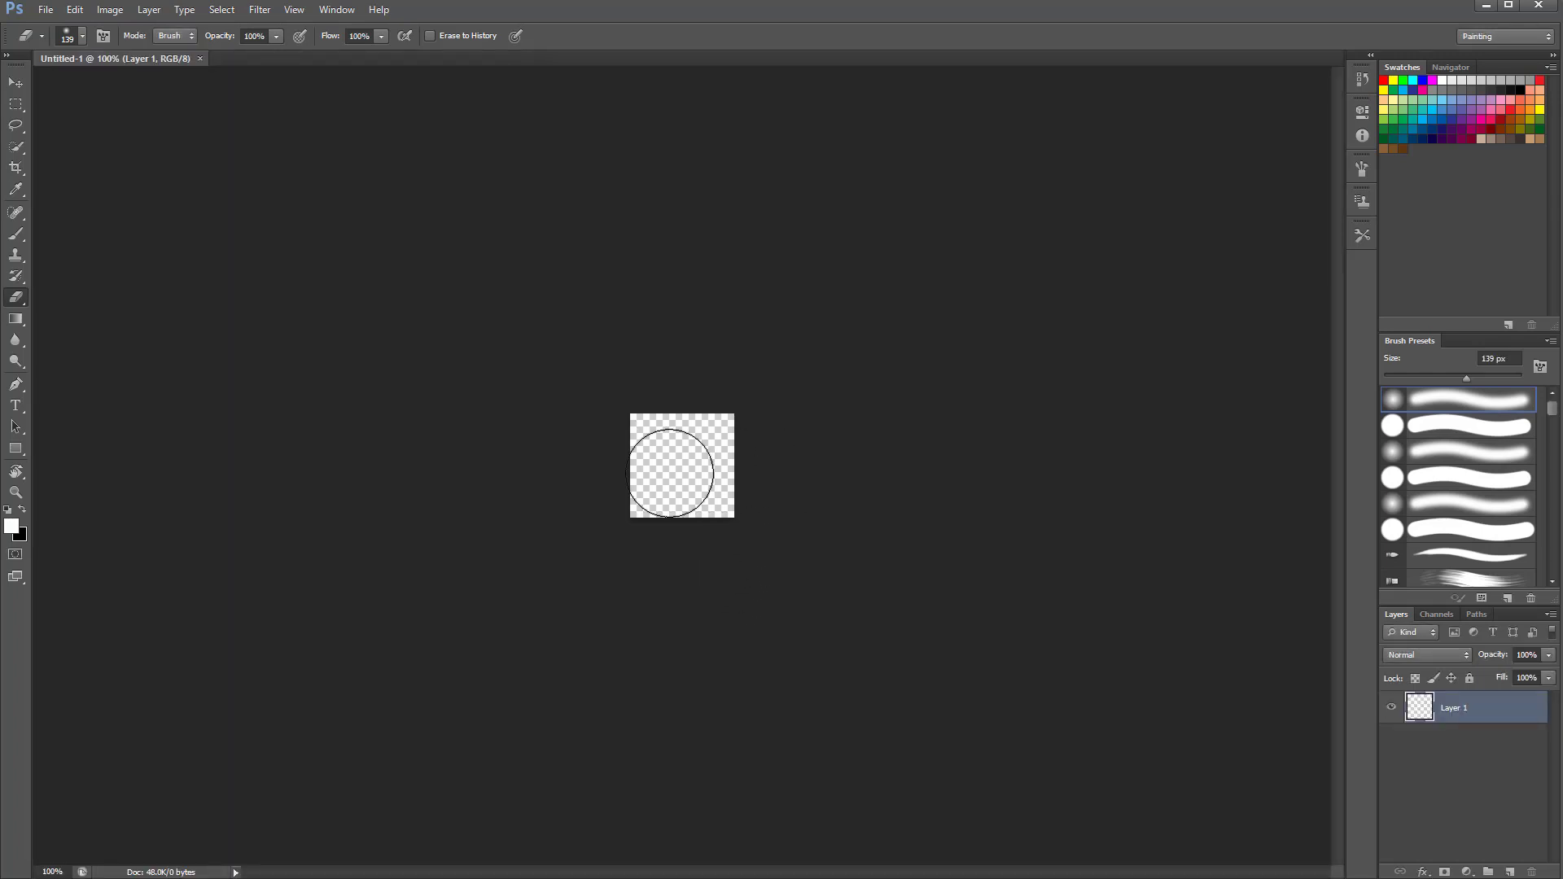
Step: Paint a soft white dot at the centre of the canvas with a 99 px soft round brush at 0% hardness
left_click(673, 464, "ctrl")
left_click(694, 461, "ctrl")
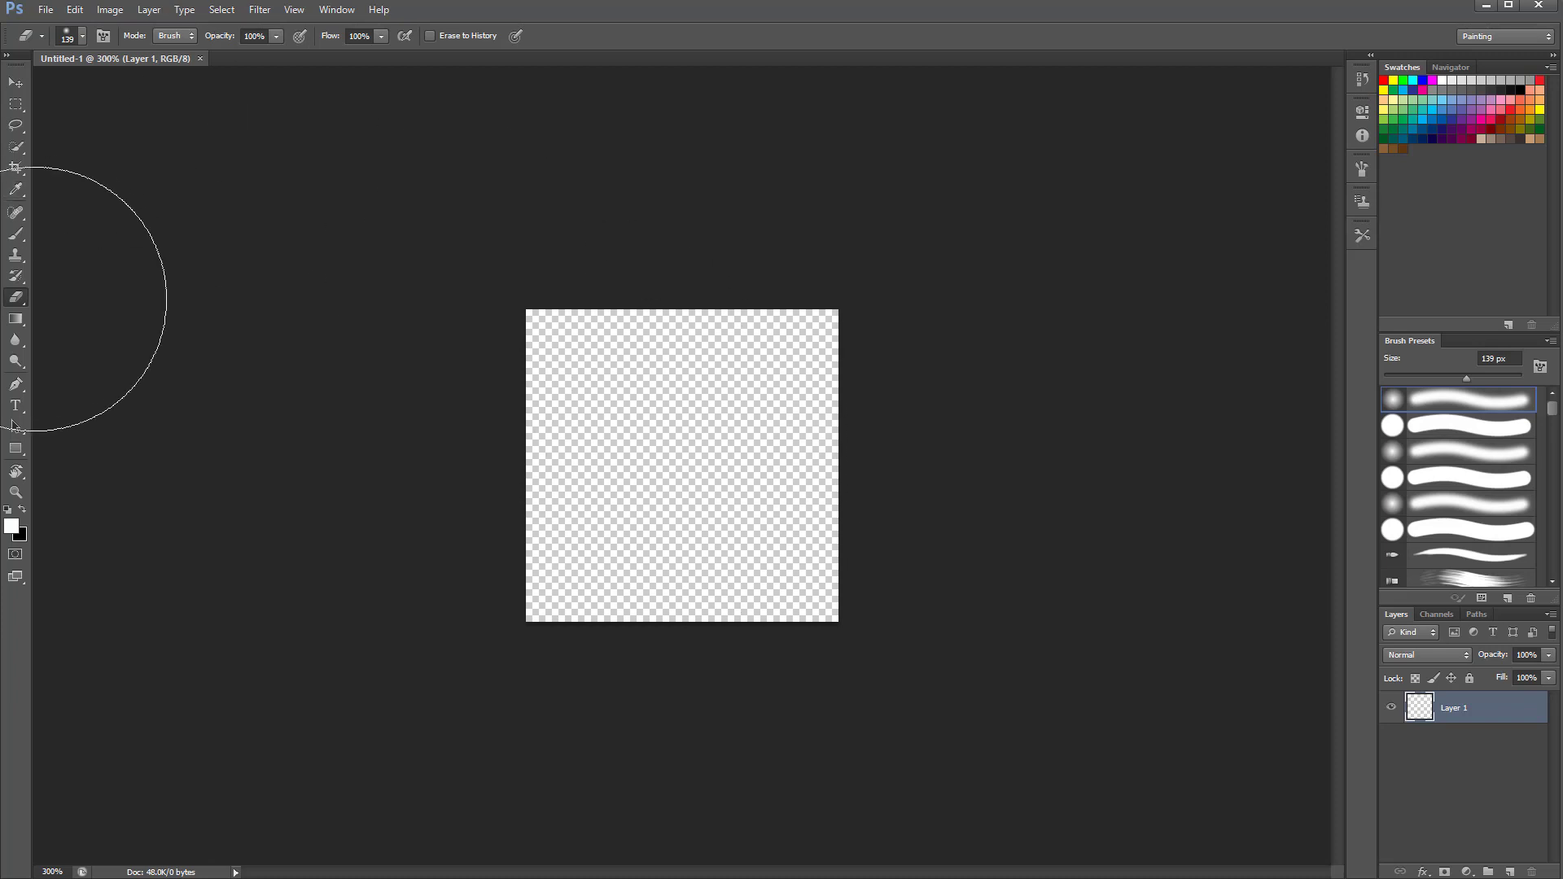
left_click(15, 233)
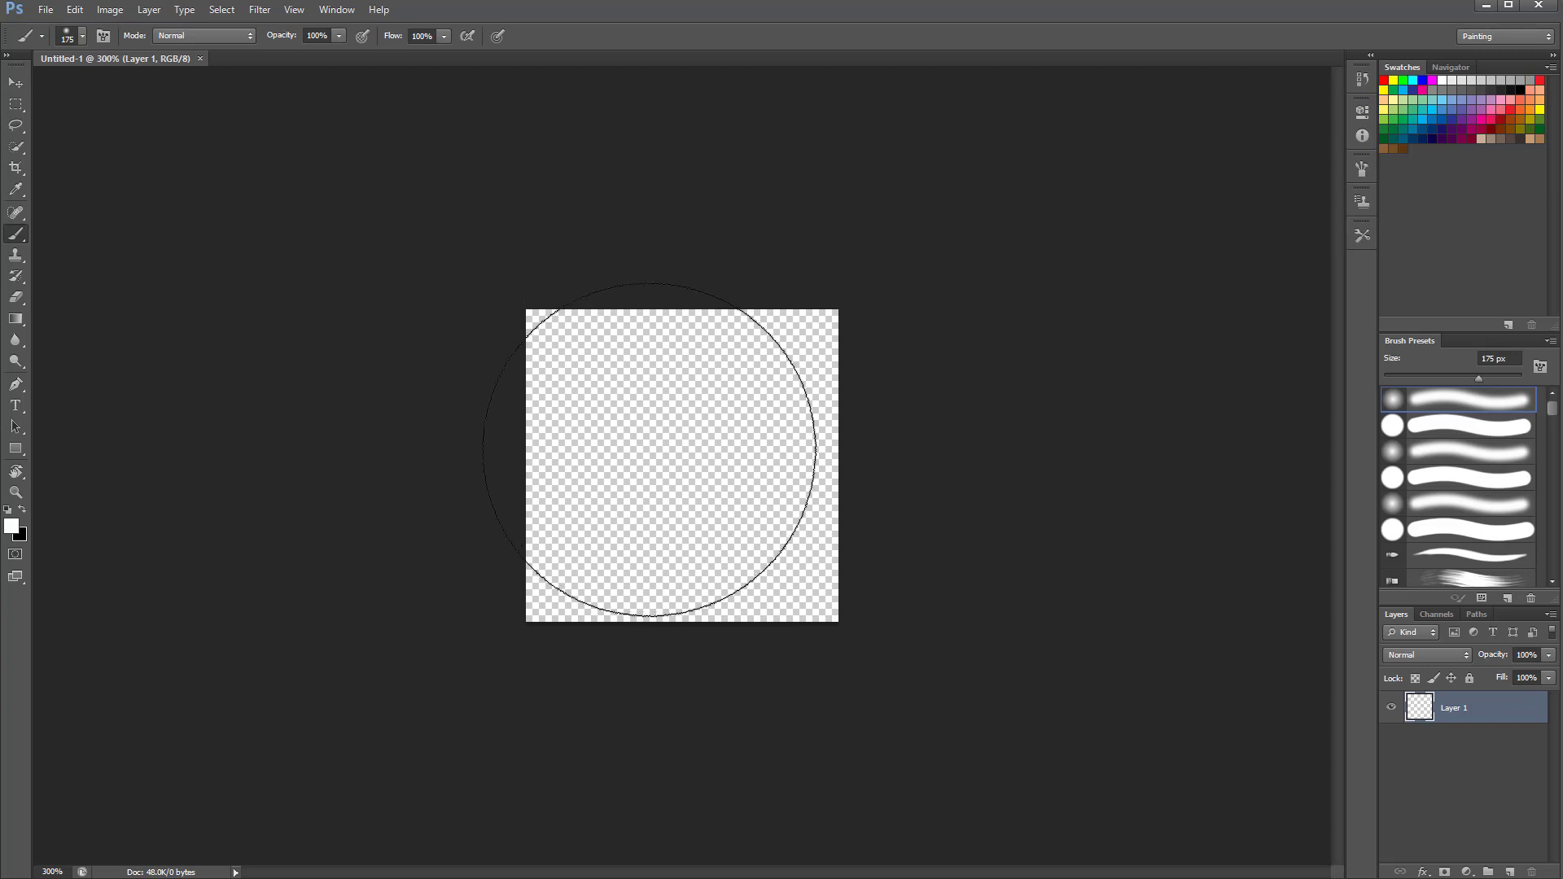
right_click(363, 344)
right_click(649, 379)
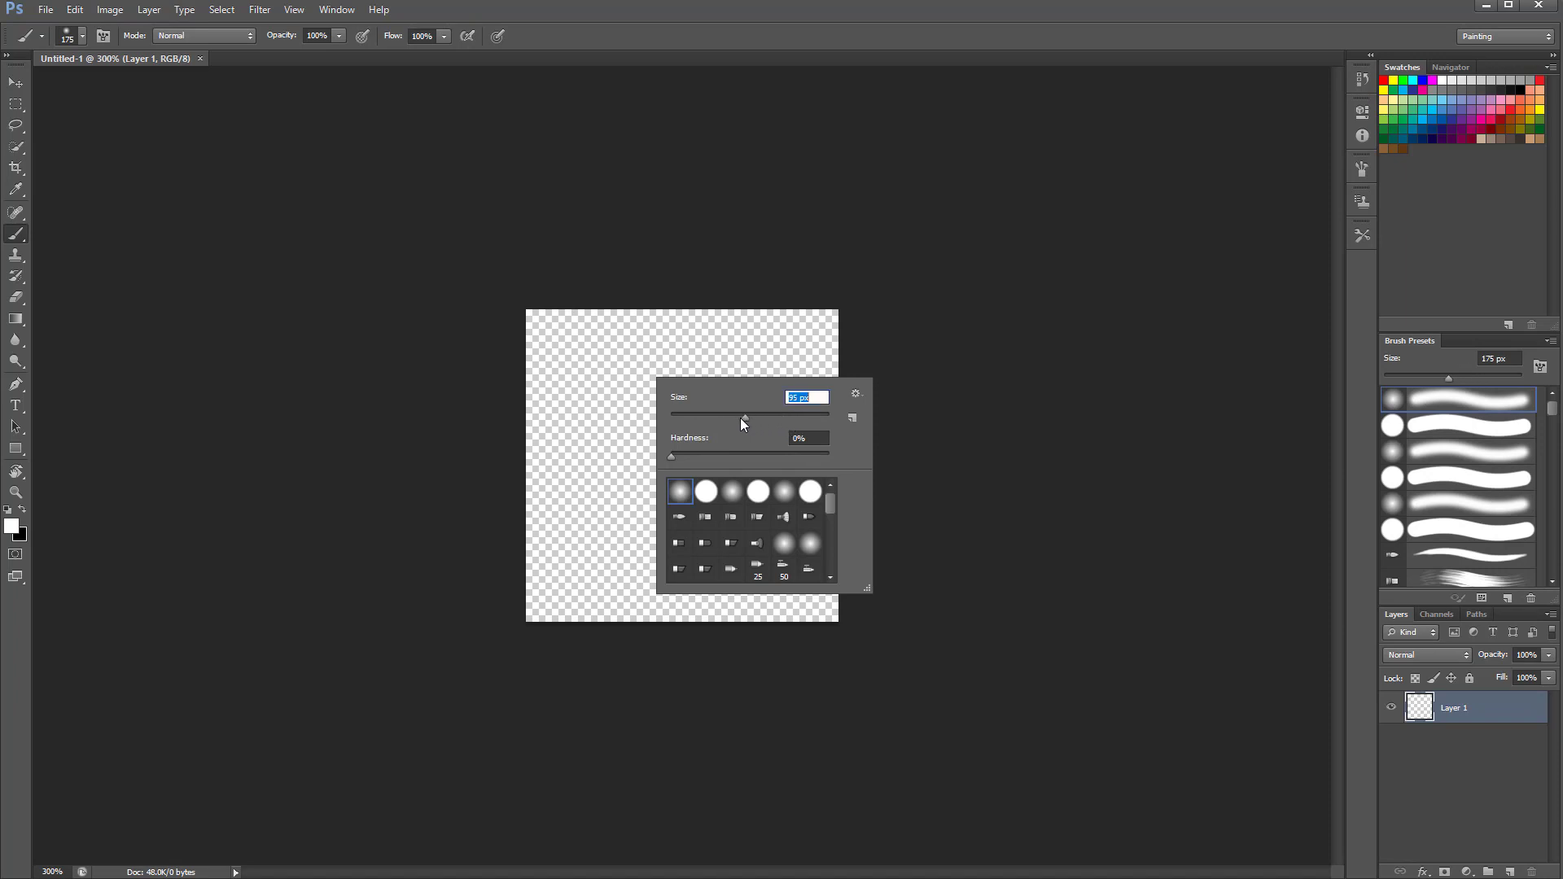
left_click_drag(723, 417, 719, 417)
left_click_drag(740, 418, 749, 422)
left_click(676, 497)
left_click(957, 475)
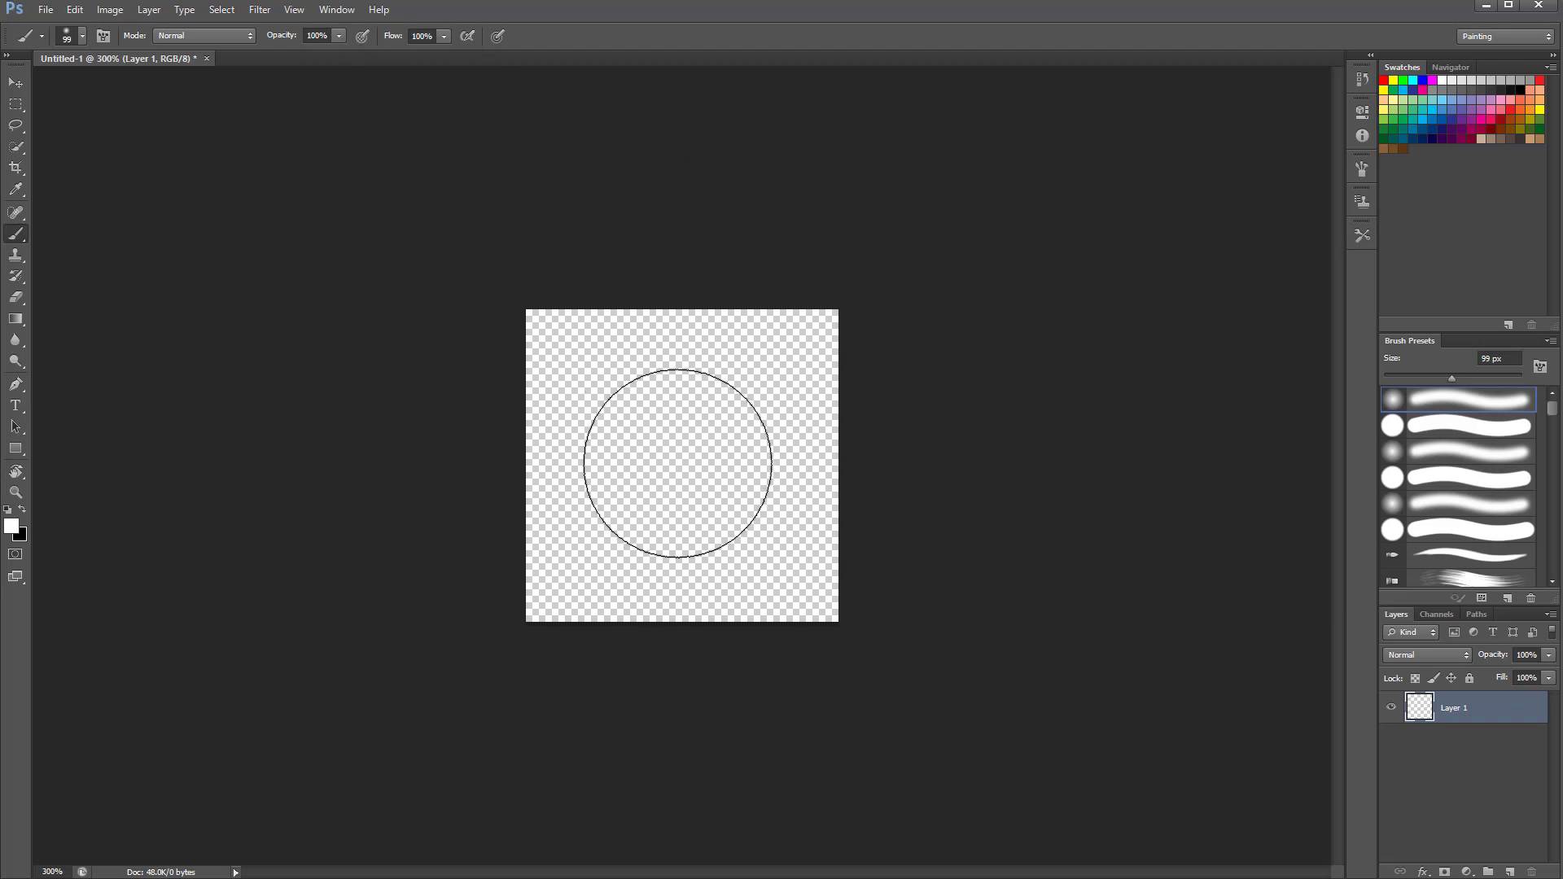
left_click(678, 463)
mouse_move(678, 464)
left_mouse_down()
mouse_move(699, 473)
mouse_move(687, 467)
left_mouse_up()
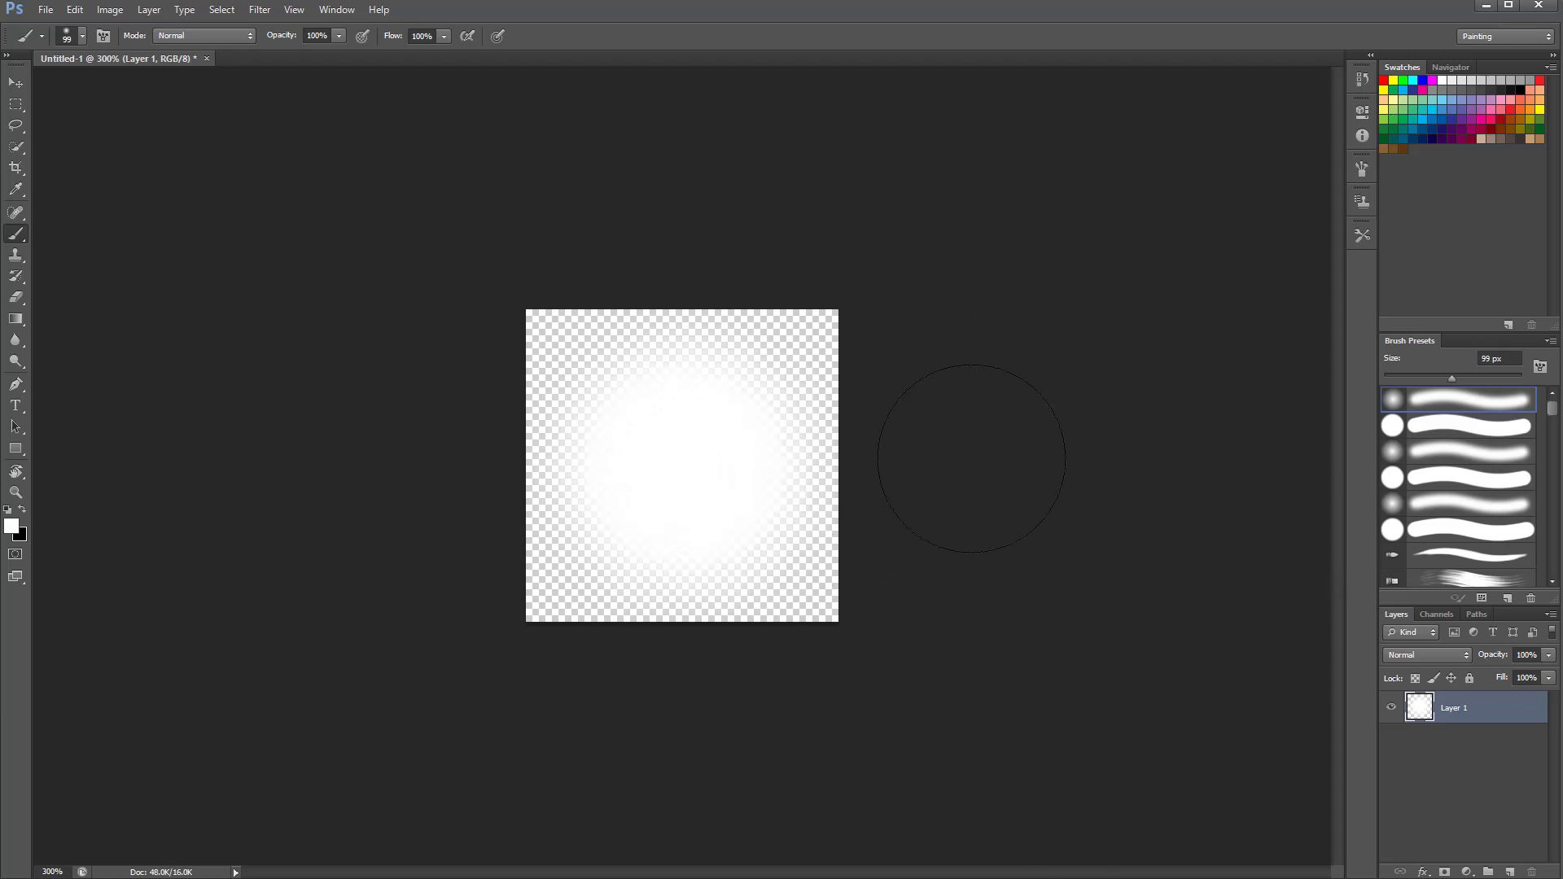
Step: Save the dot image to the Desktop as dust.png in PNG format, replacing the existing file, with smallest compression and no interlacing
left_click(44, 12)
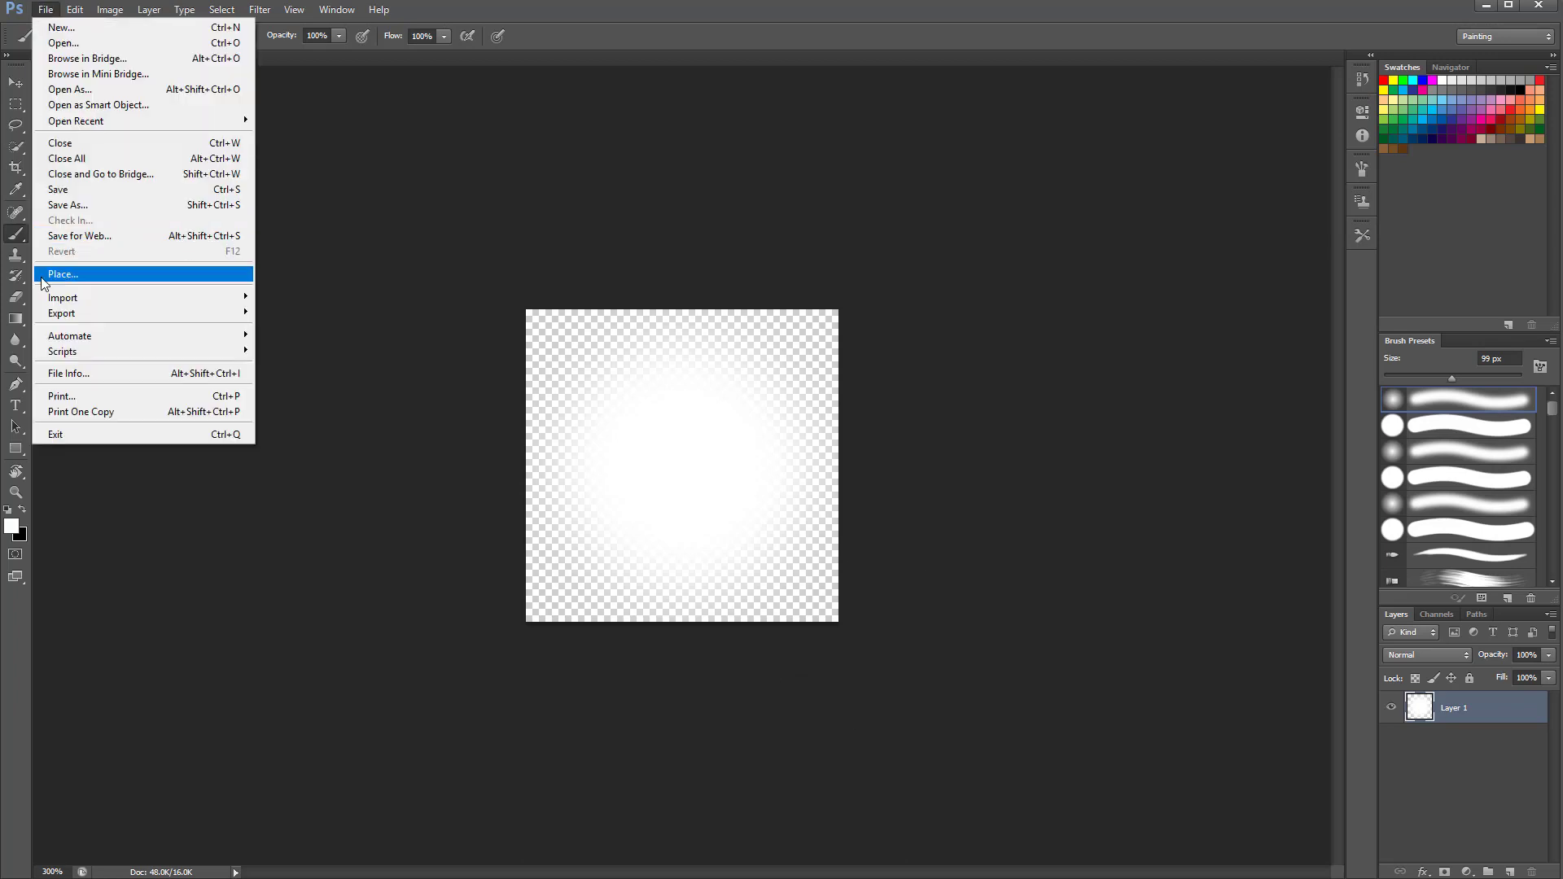
left_click(79, 206)
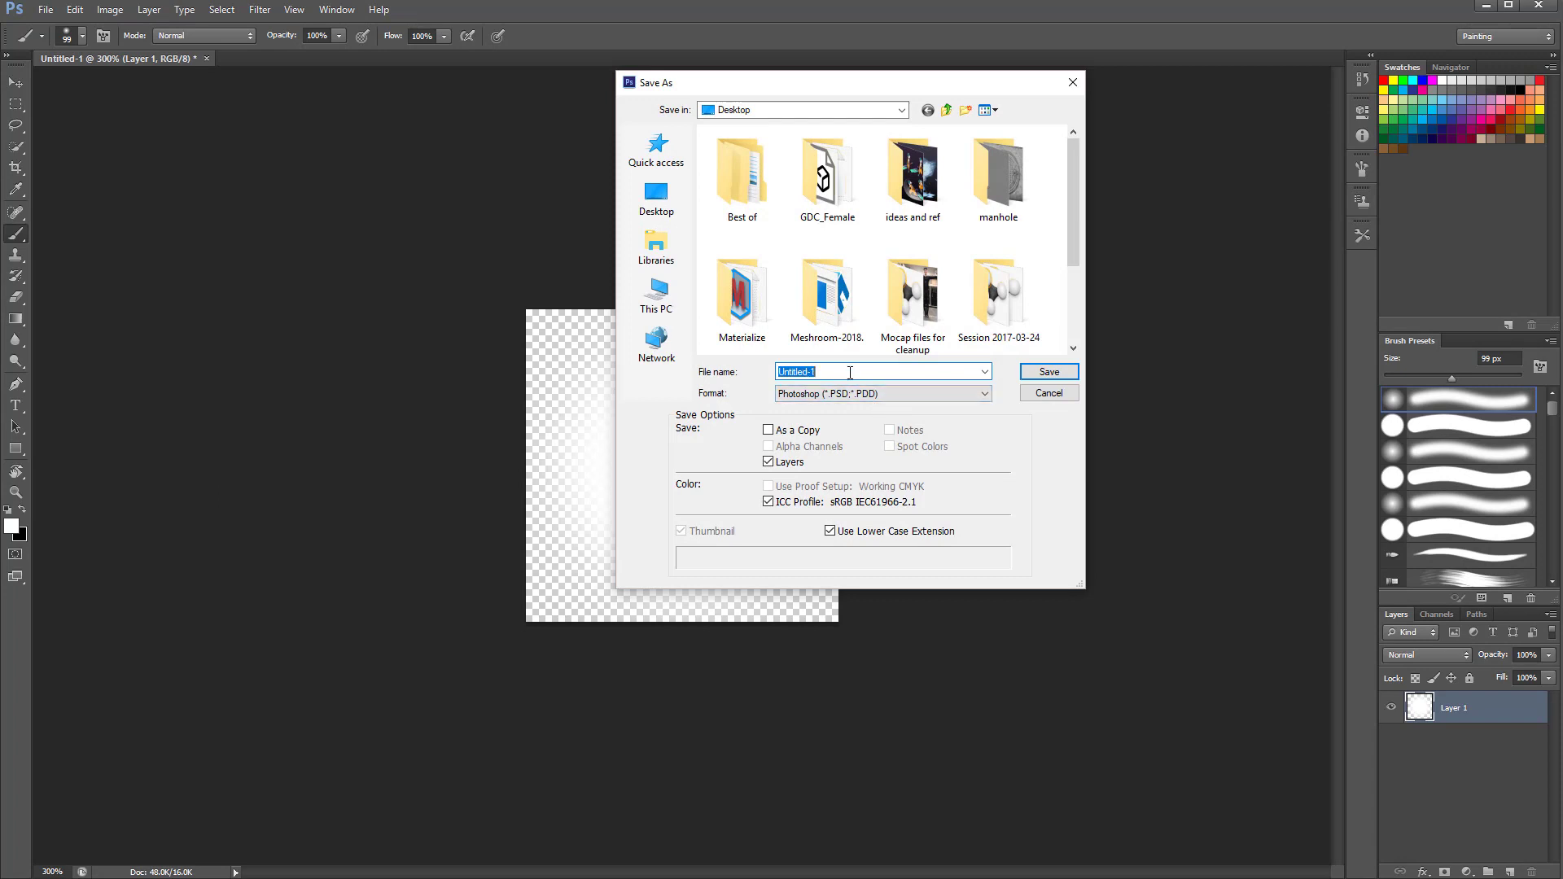
type("dust")
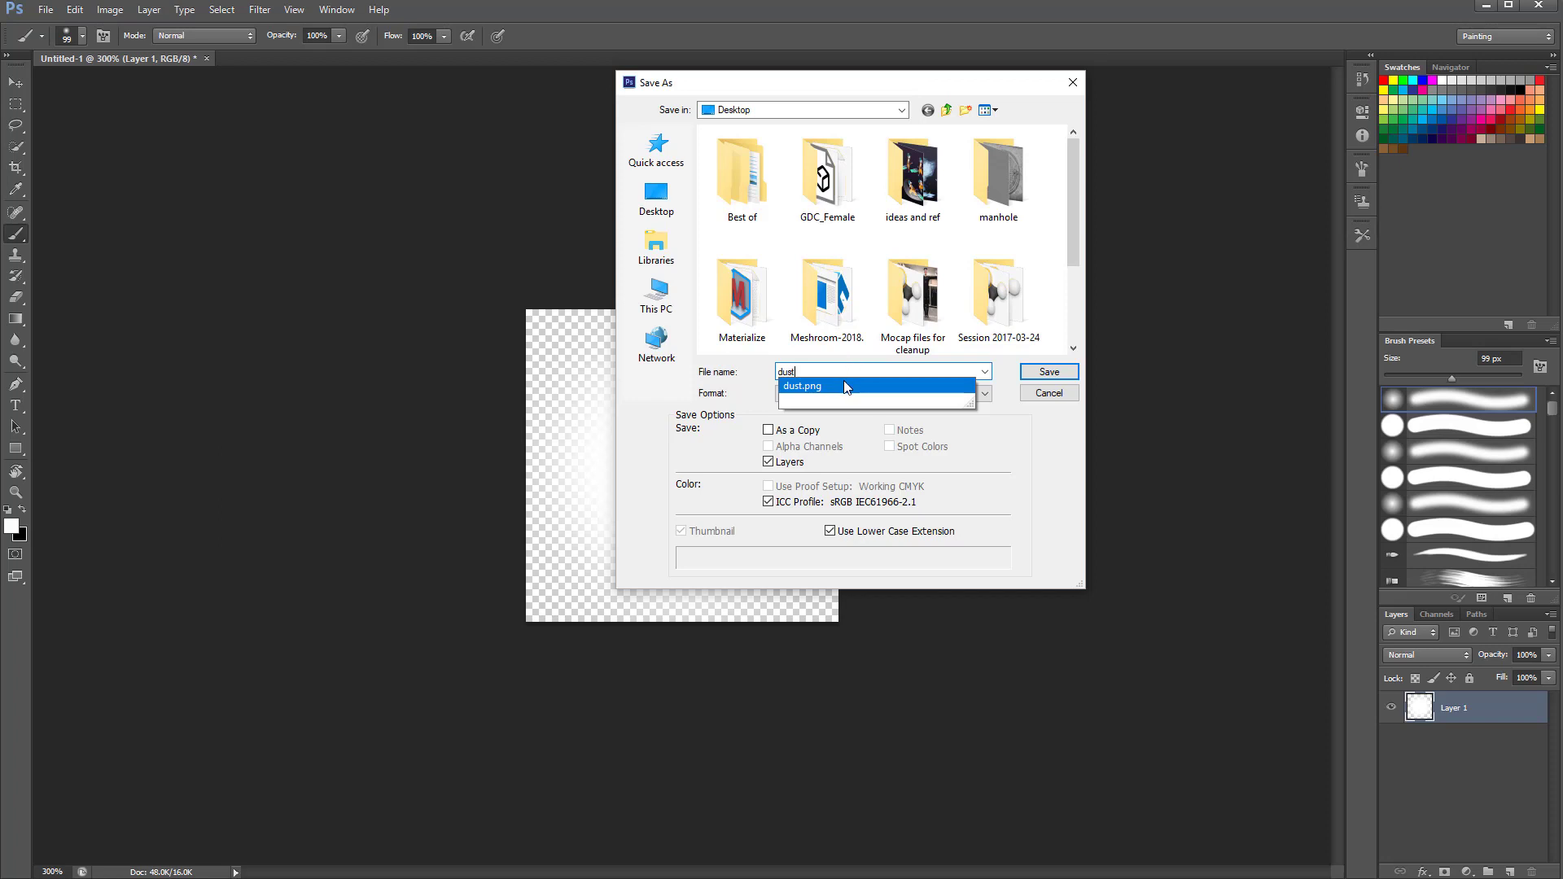
left_click(845, 386)
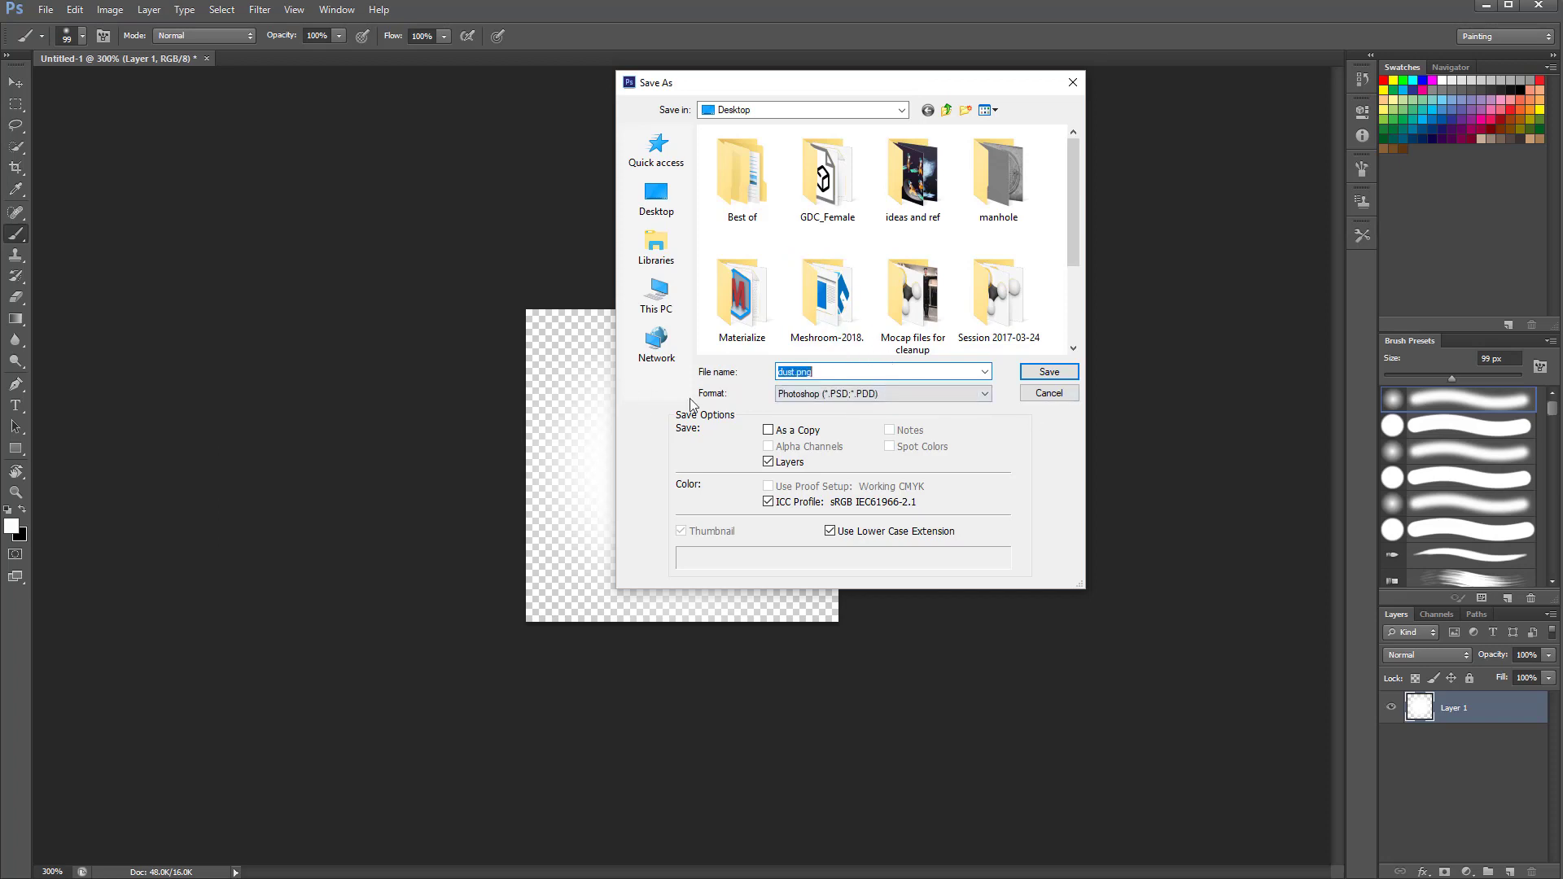
left_click(895, 394)
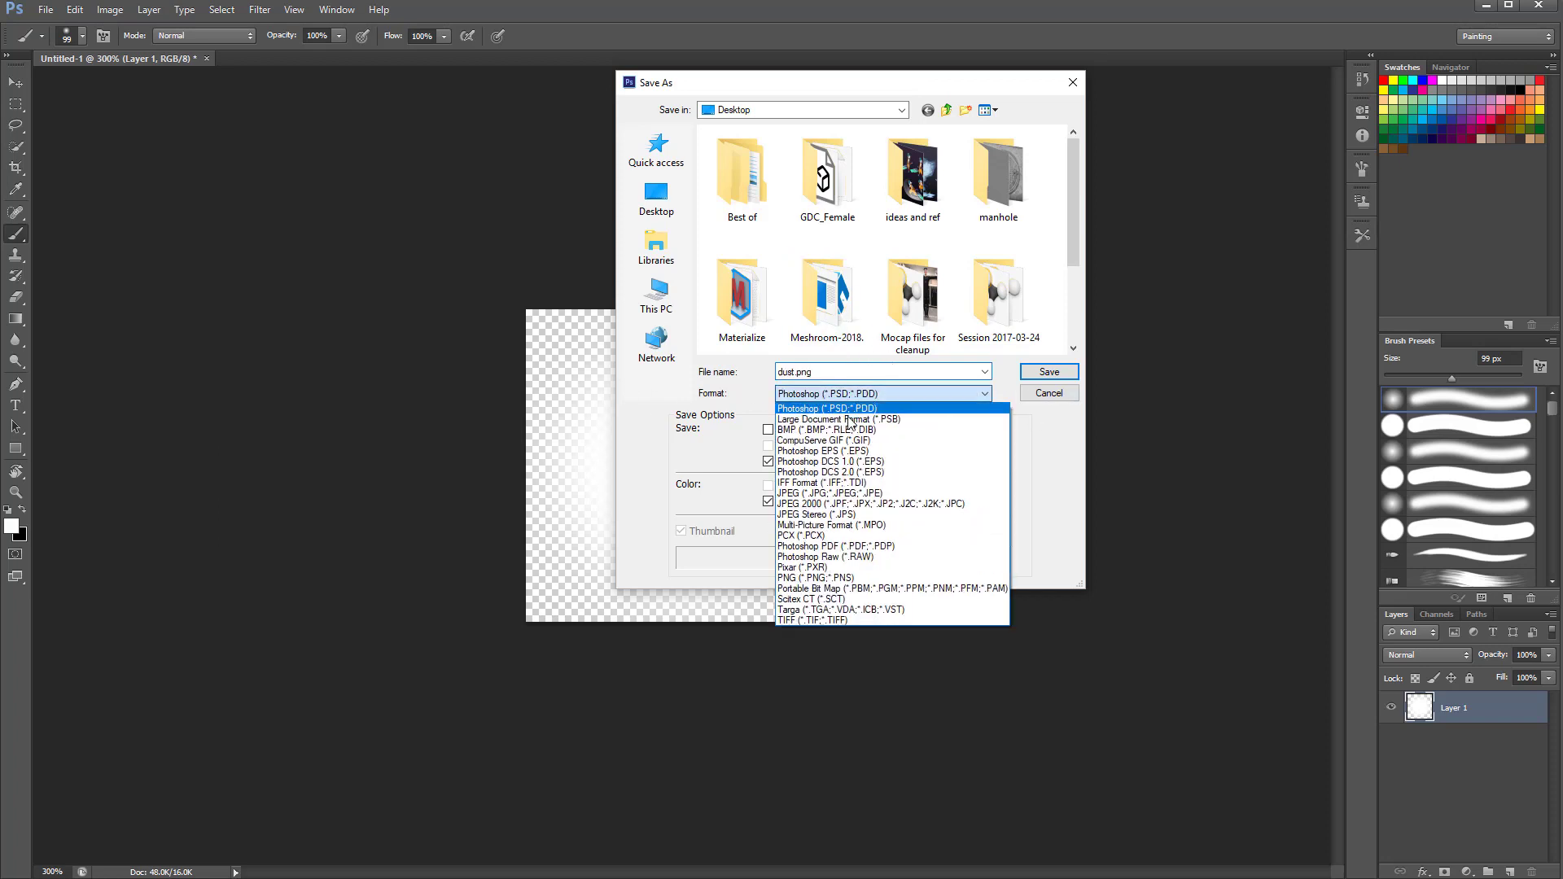
left_click(814, 578)
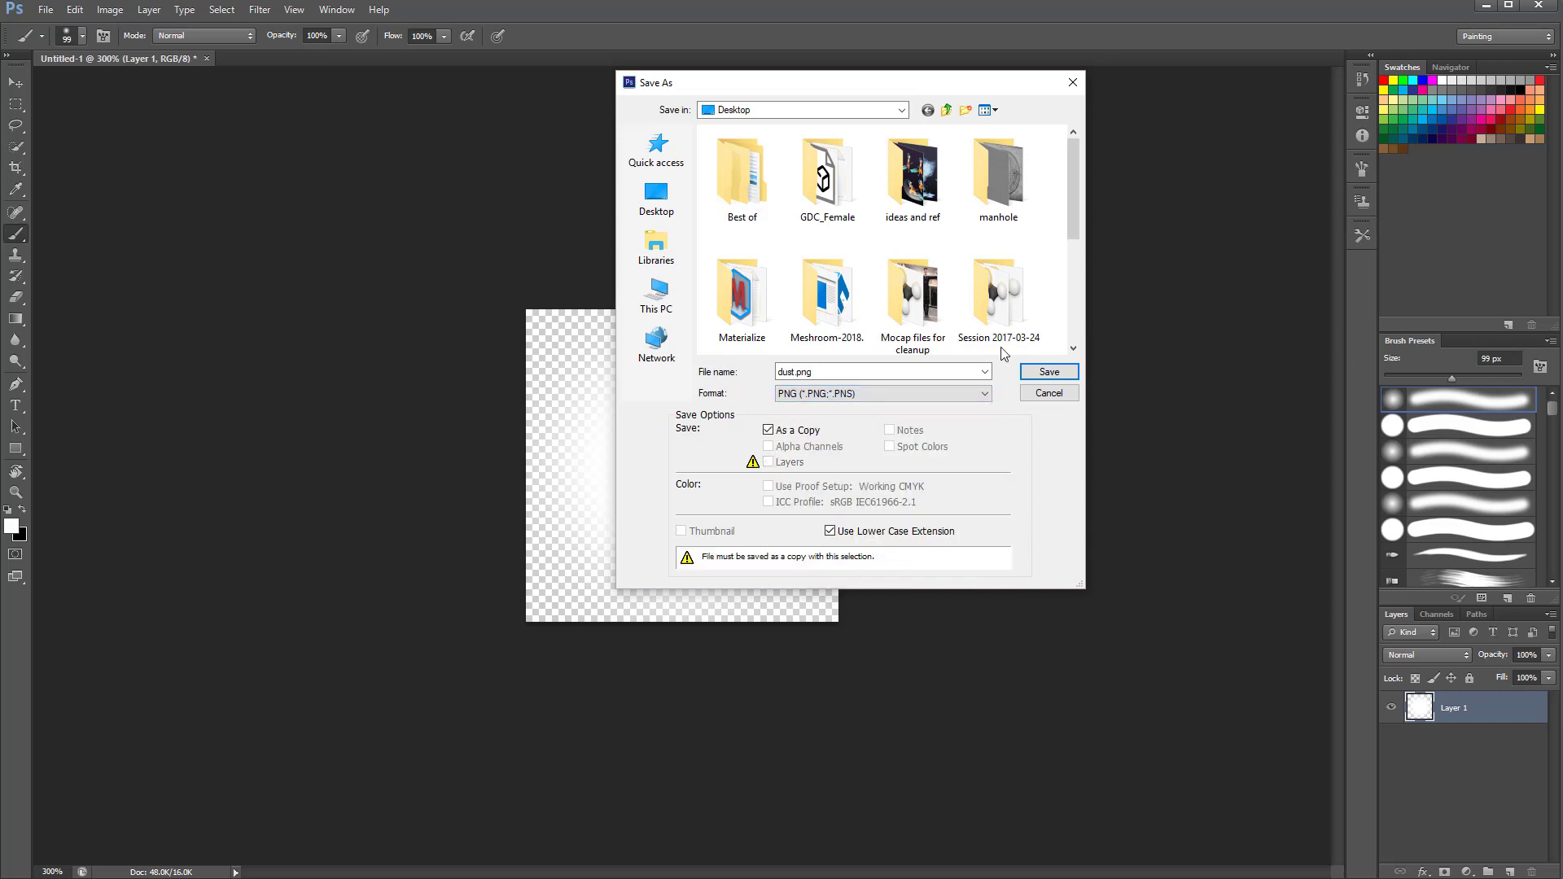
left_click(1049, 375)
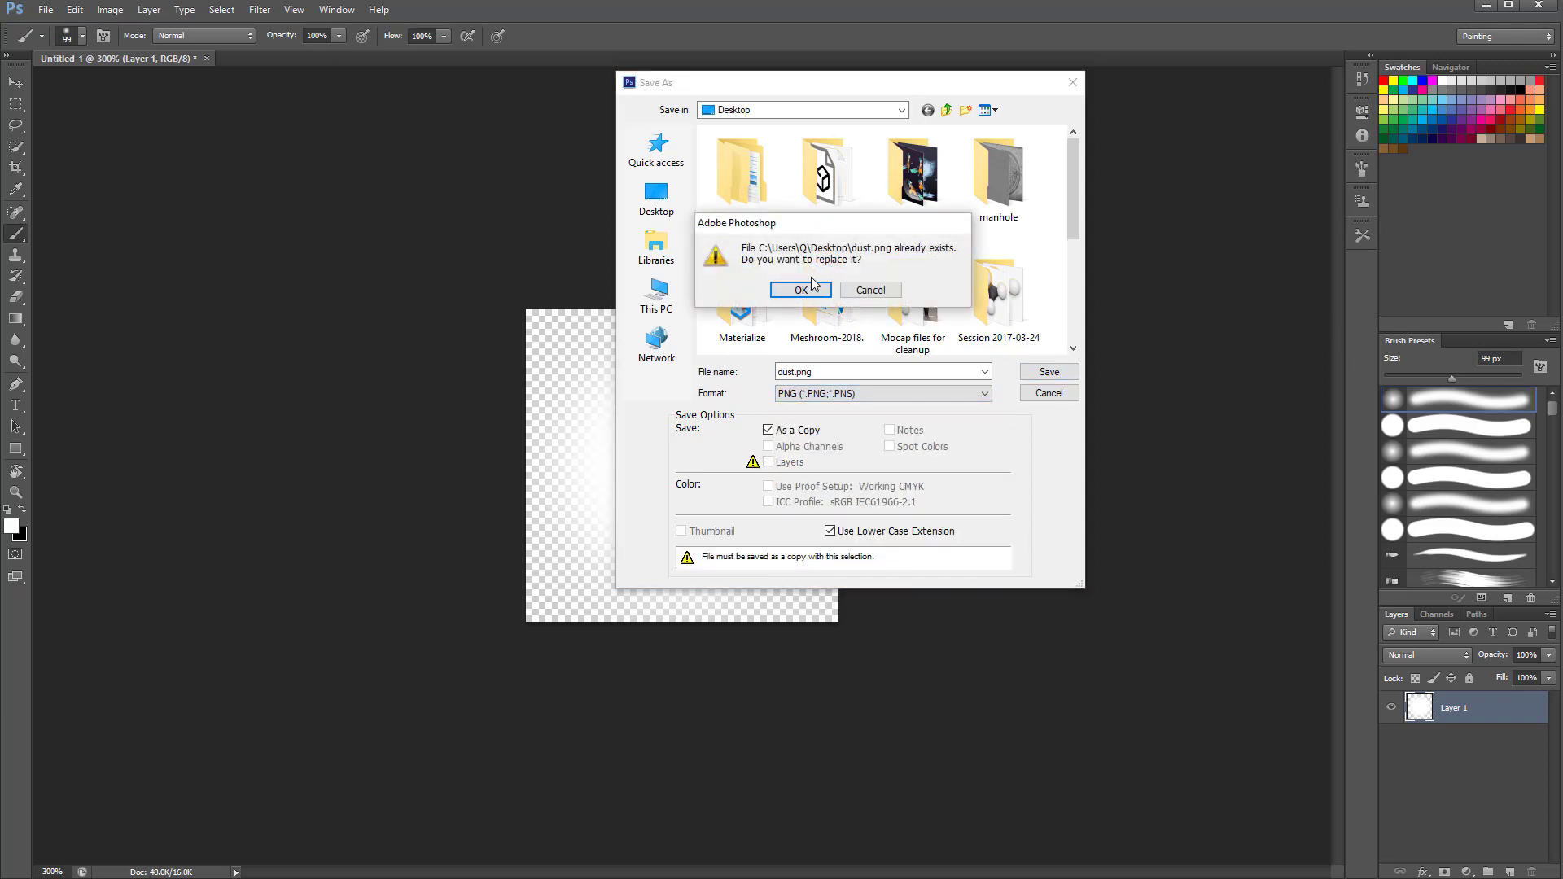
left_click(801, 290)
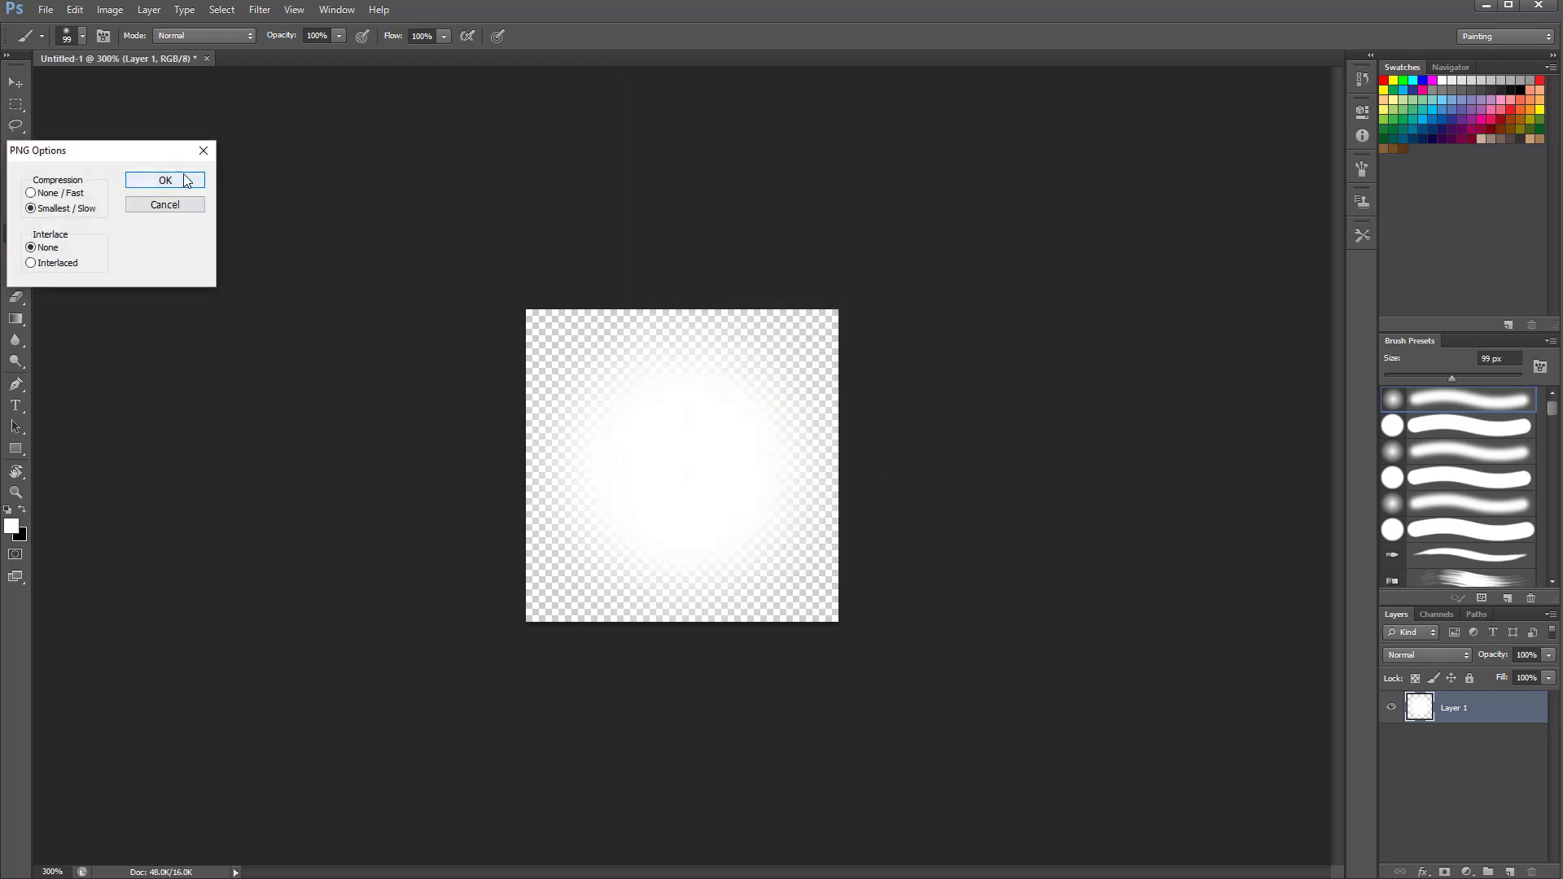
left_click(186, 180)
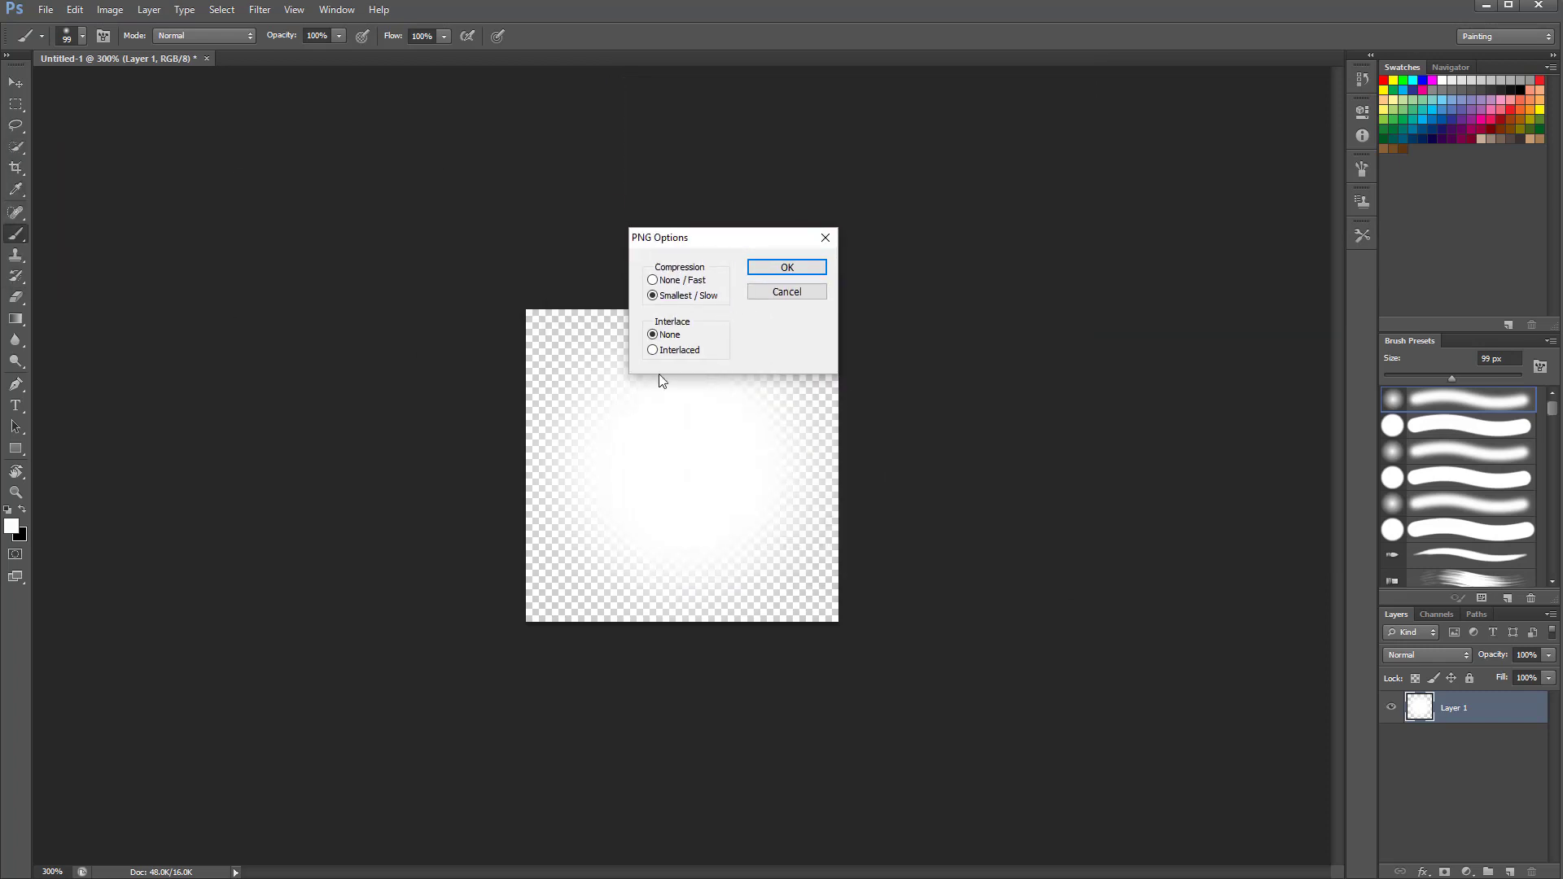
left_click(786, 269)
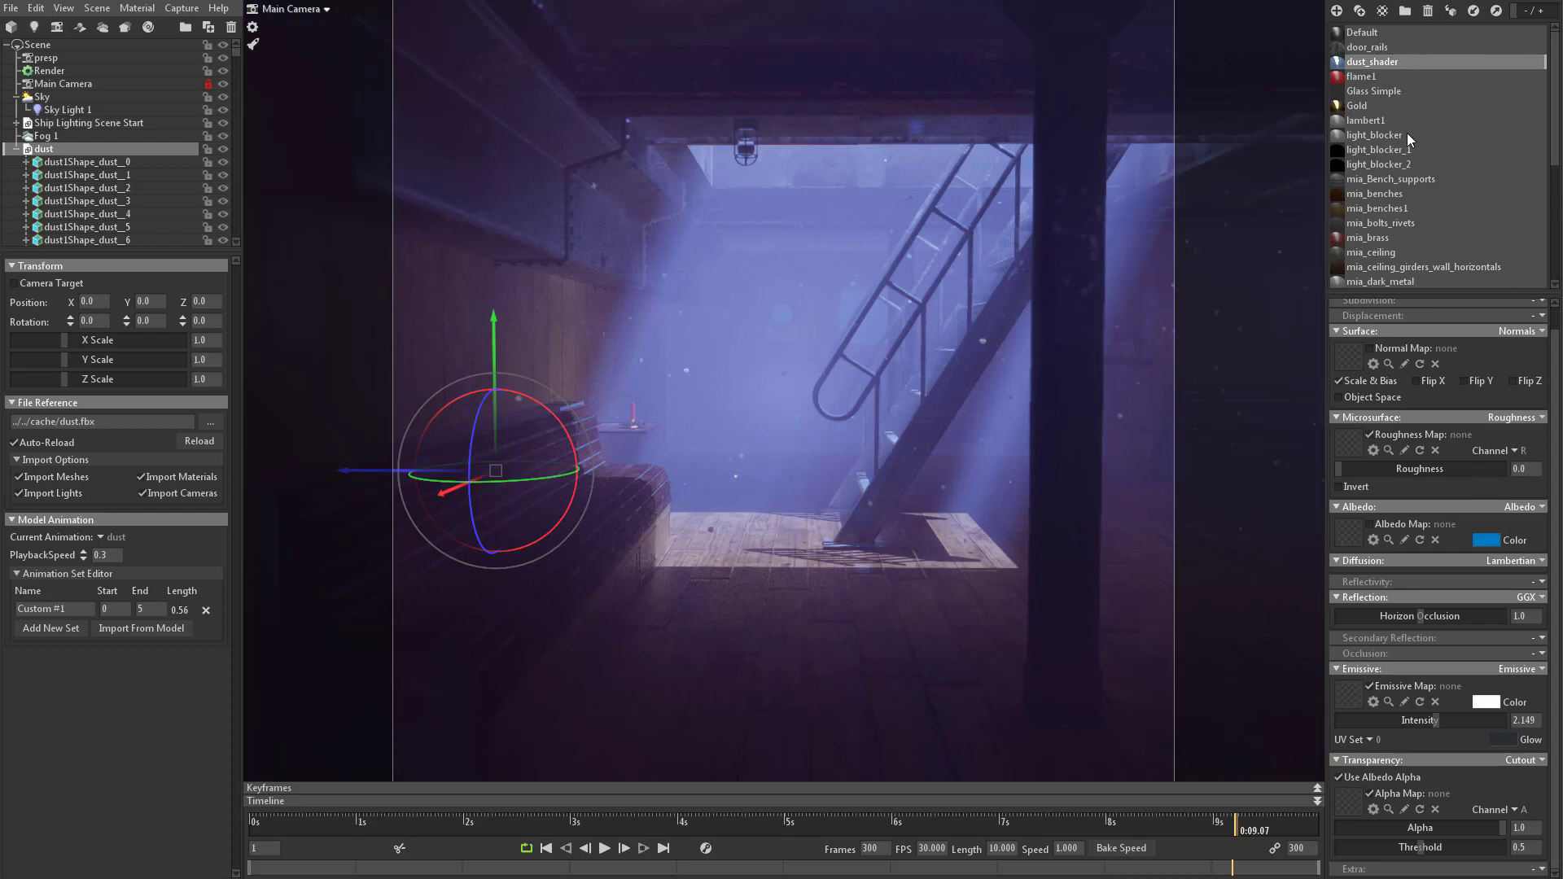
Step: Set the transparency mode of the dust_shader material to None, and return it to Cutout
left_click(1396, 61)
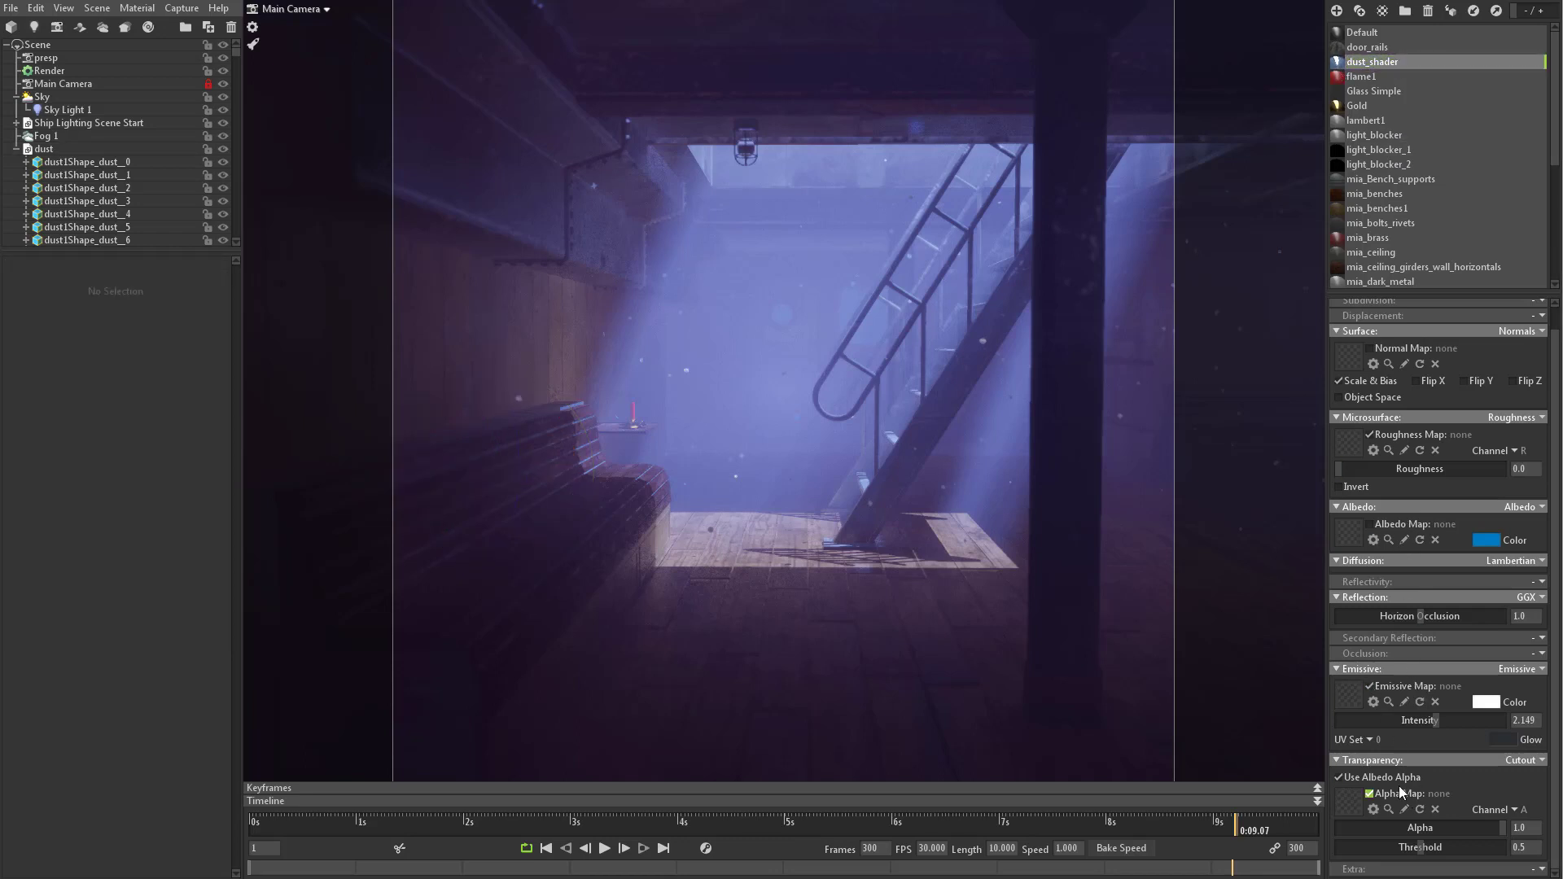
left_click(1542, 760)
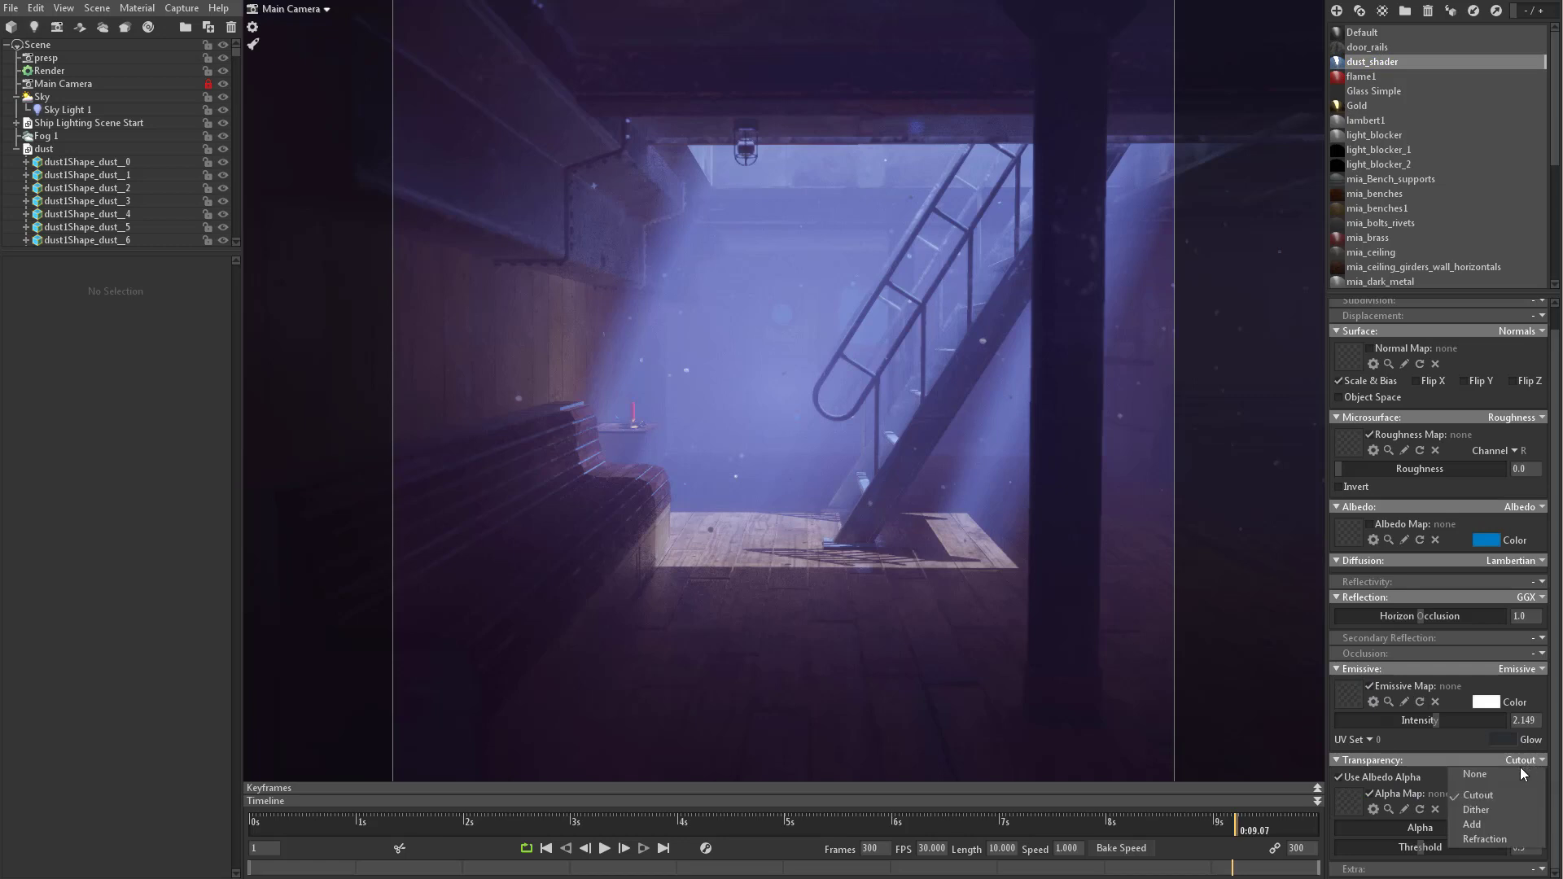
left_click(1495, 770)
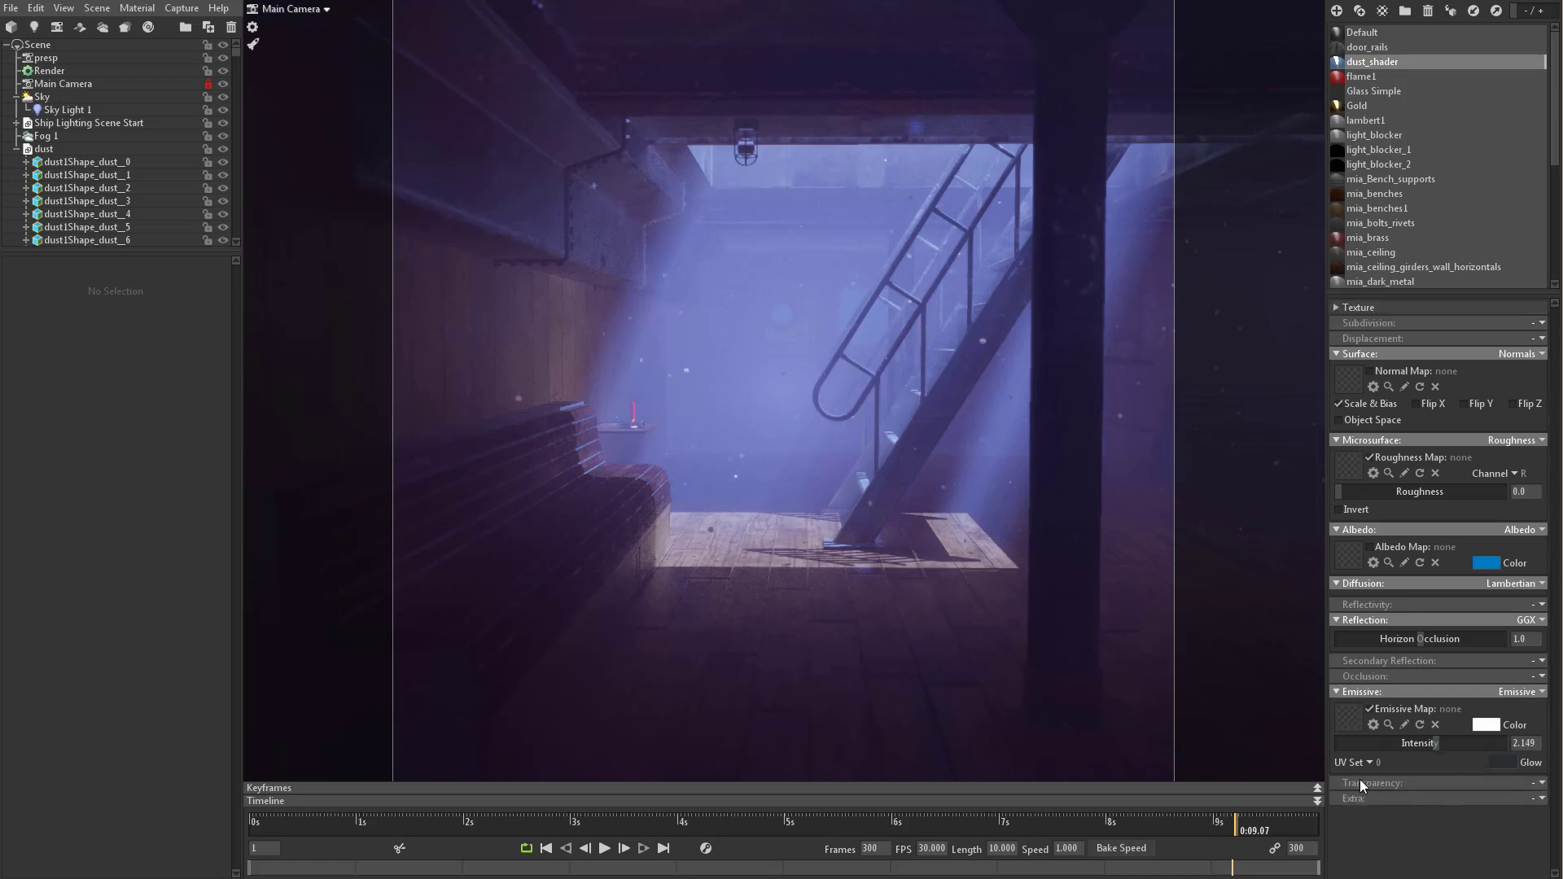
left_click(1540, 784)
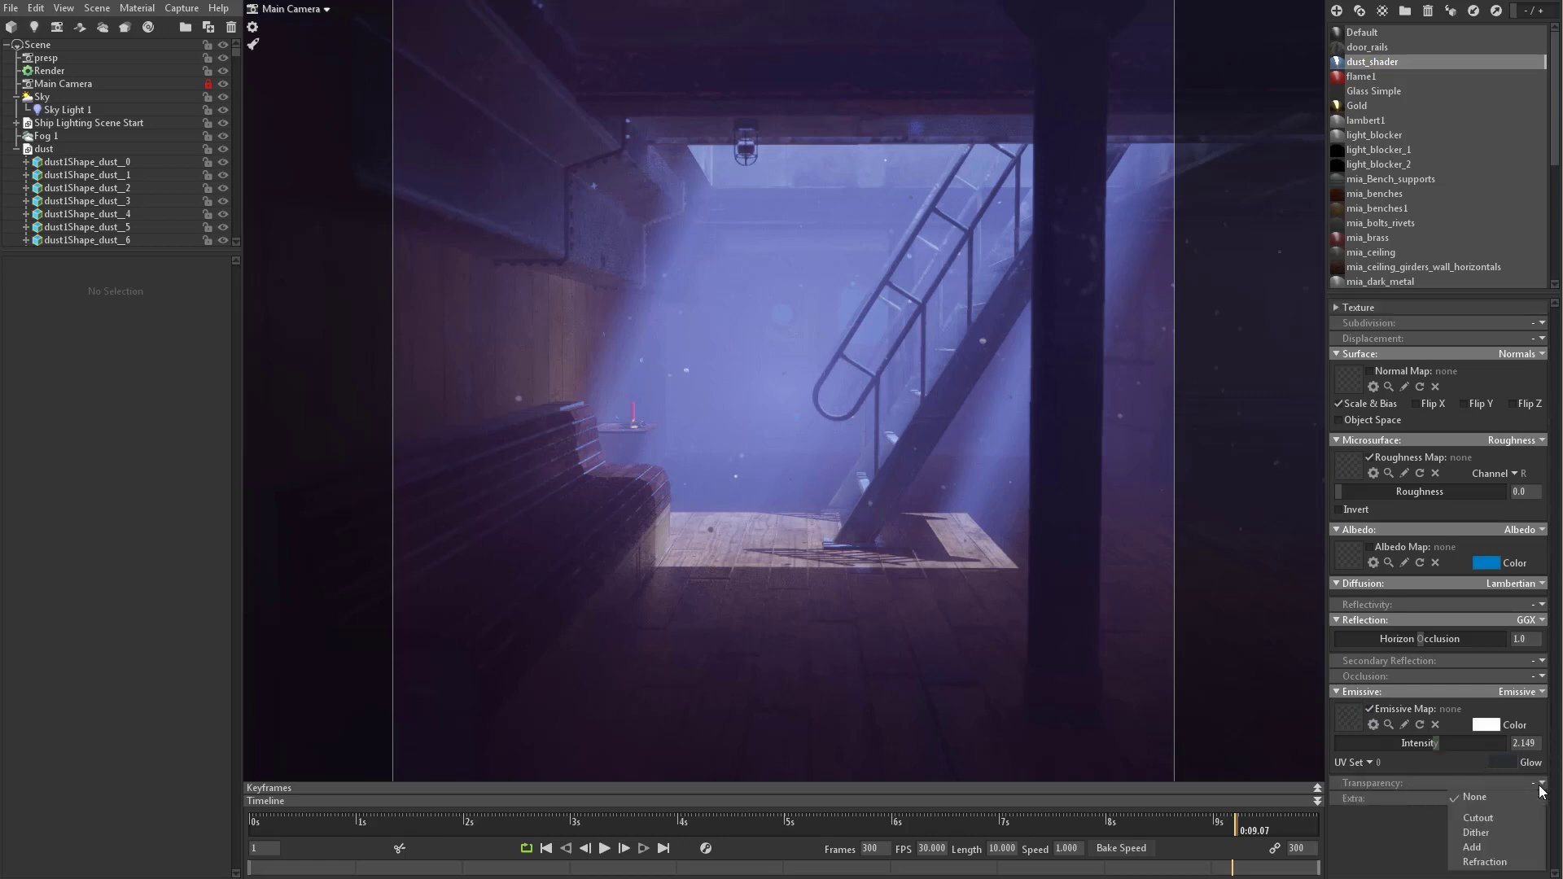
left_click(1471, 818)
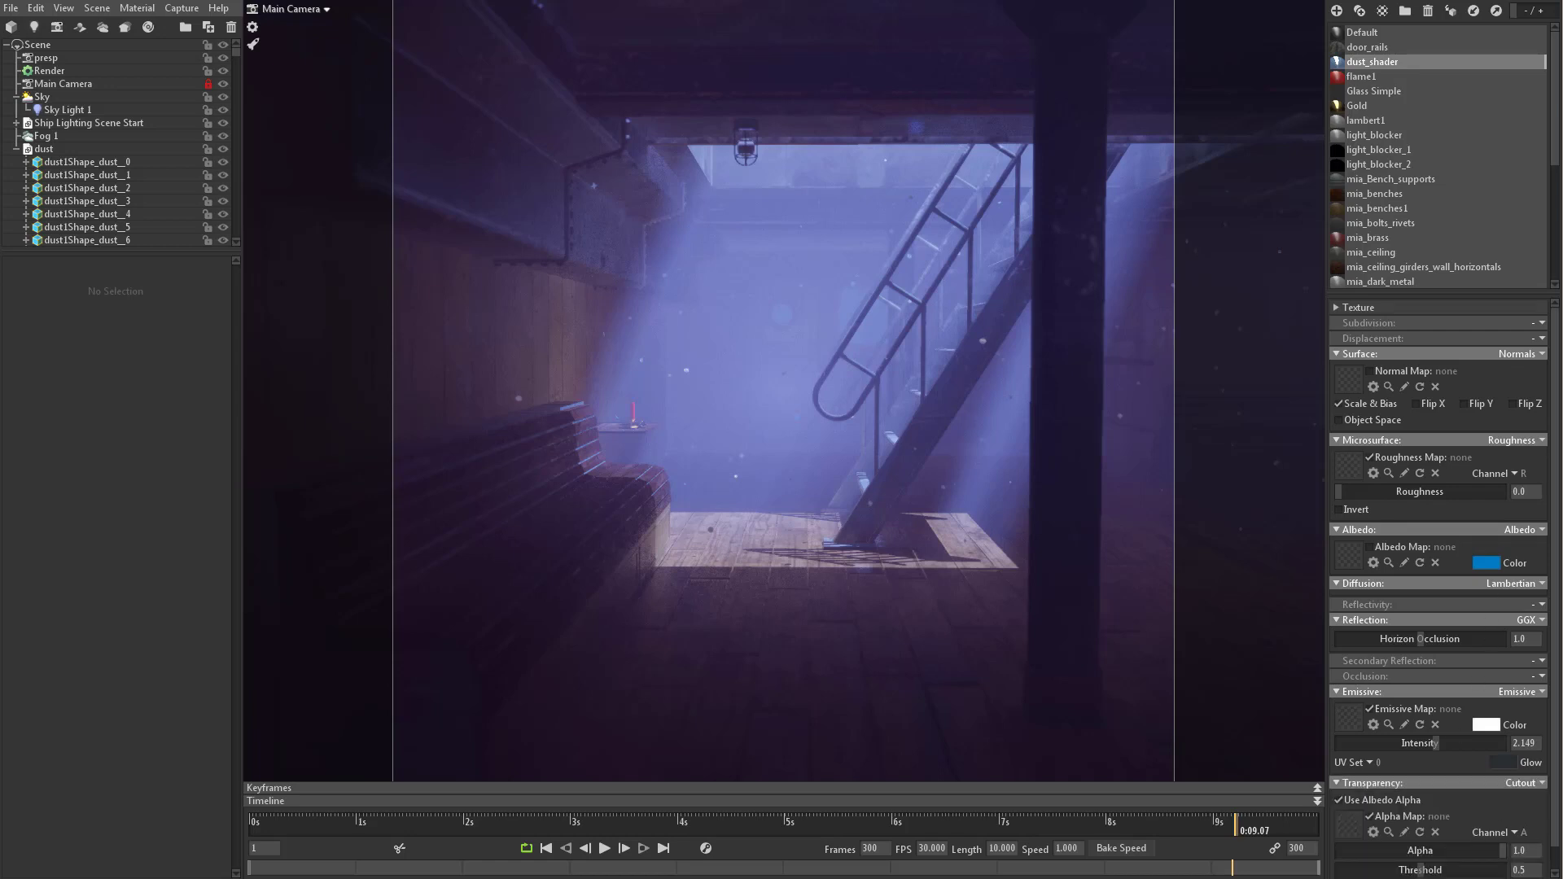
Step: Load dust.png from the Desktop as the alpha map of the dust_shader material's Cutout transparency
scroll(1562, 543, "down", 1)
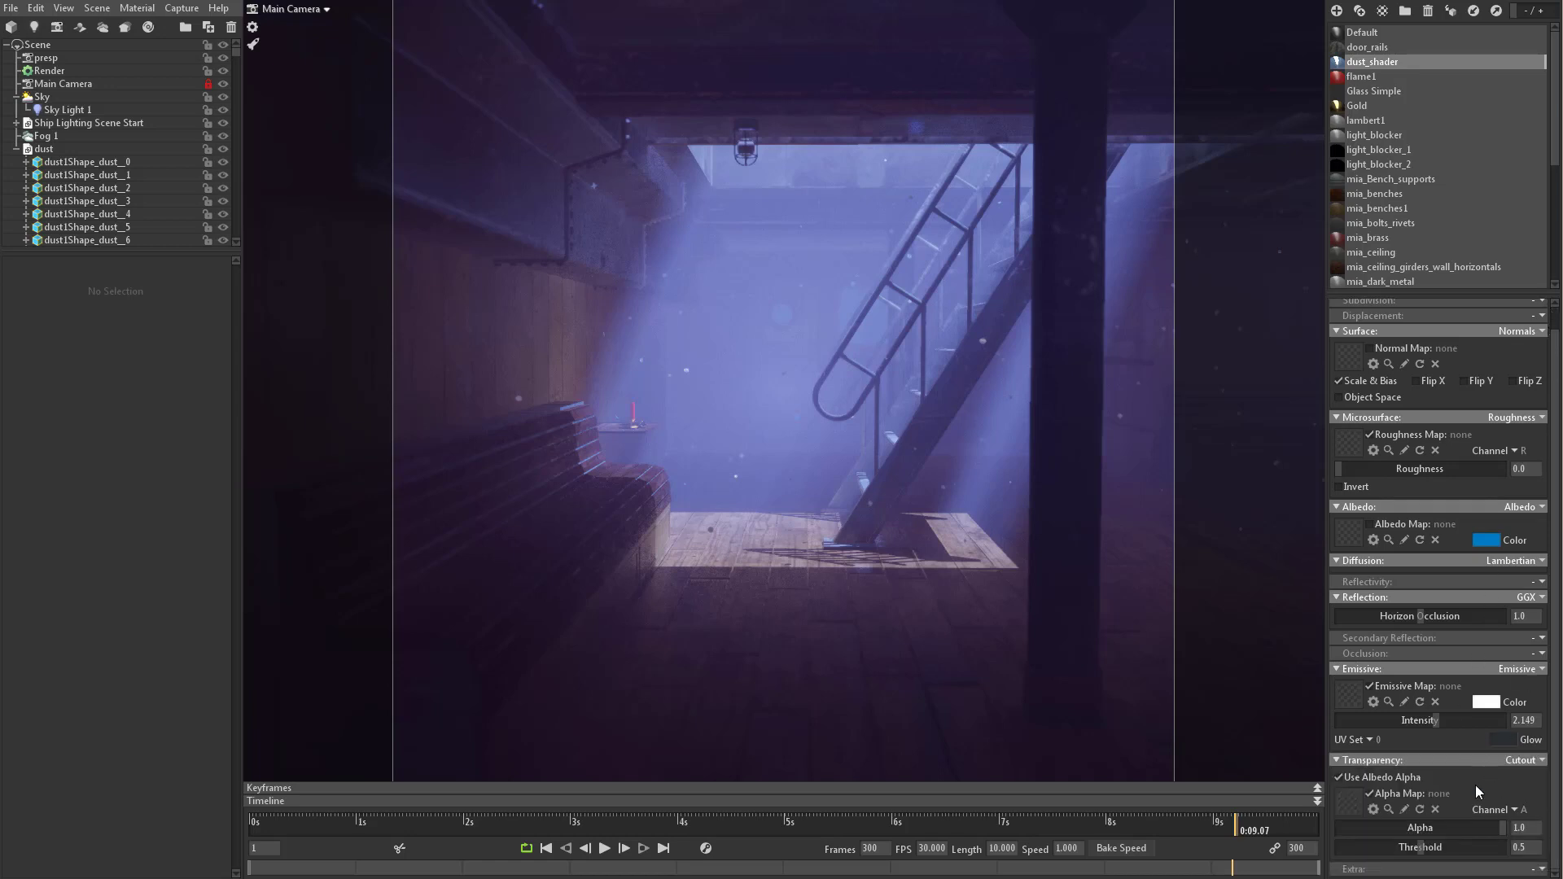
left_click(1352, 801)
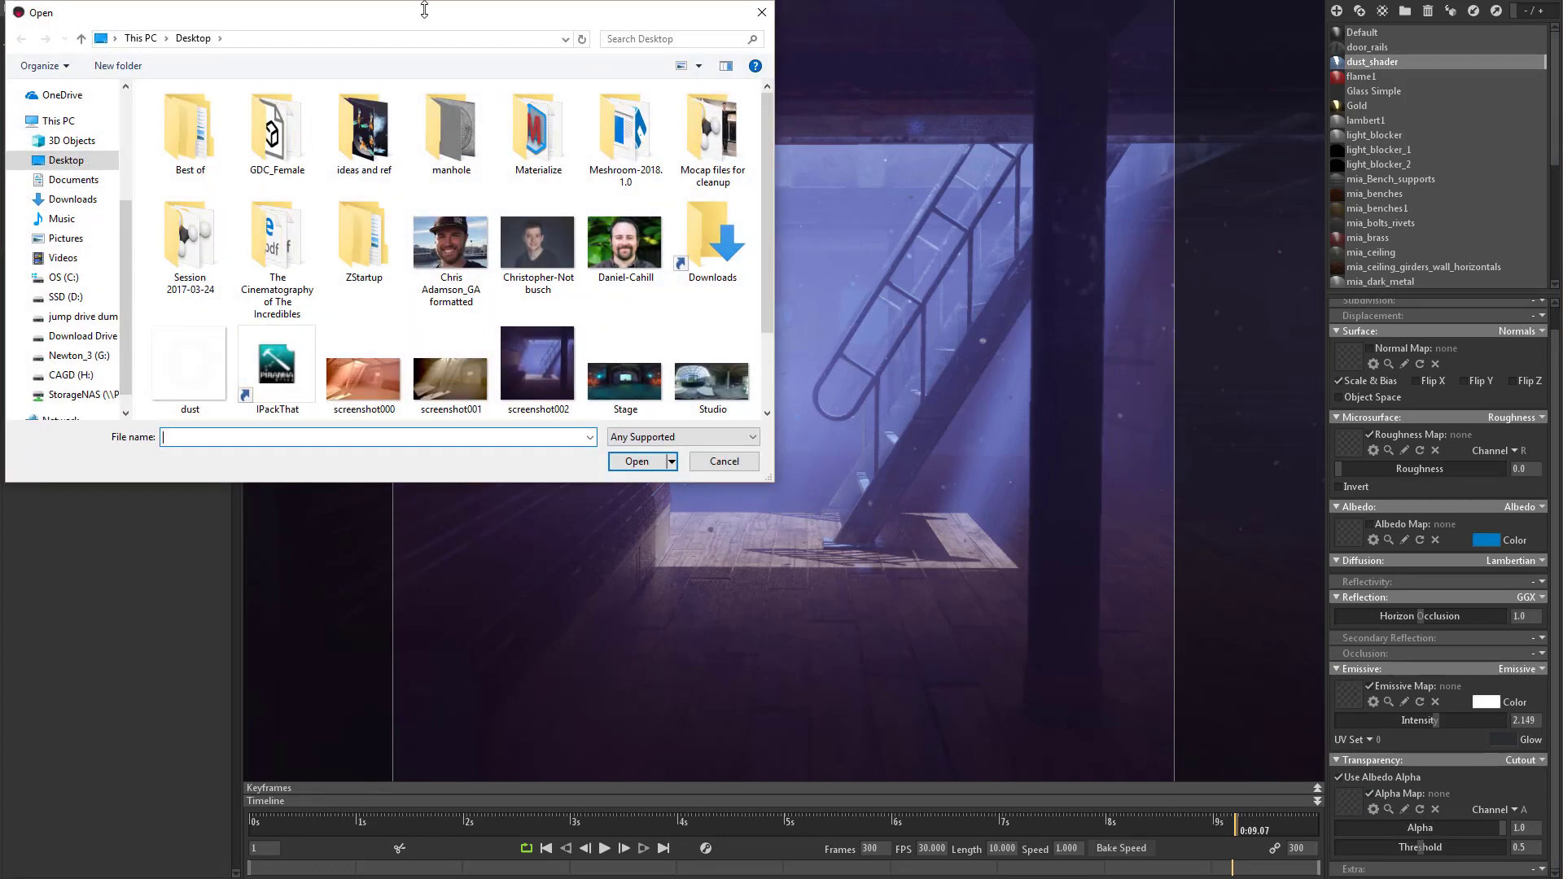
left_click_drag(424, 9, 614, 37)
left_click(406, 395)
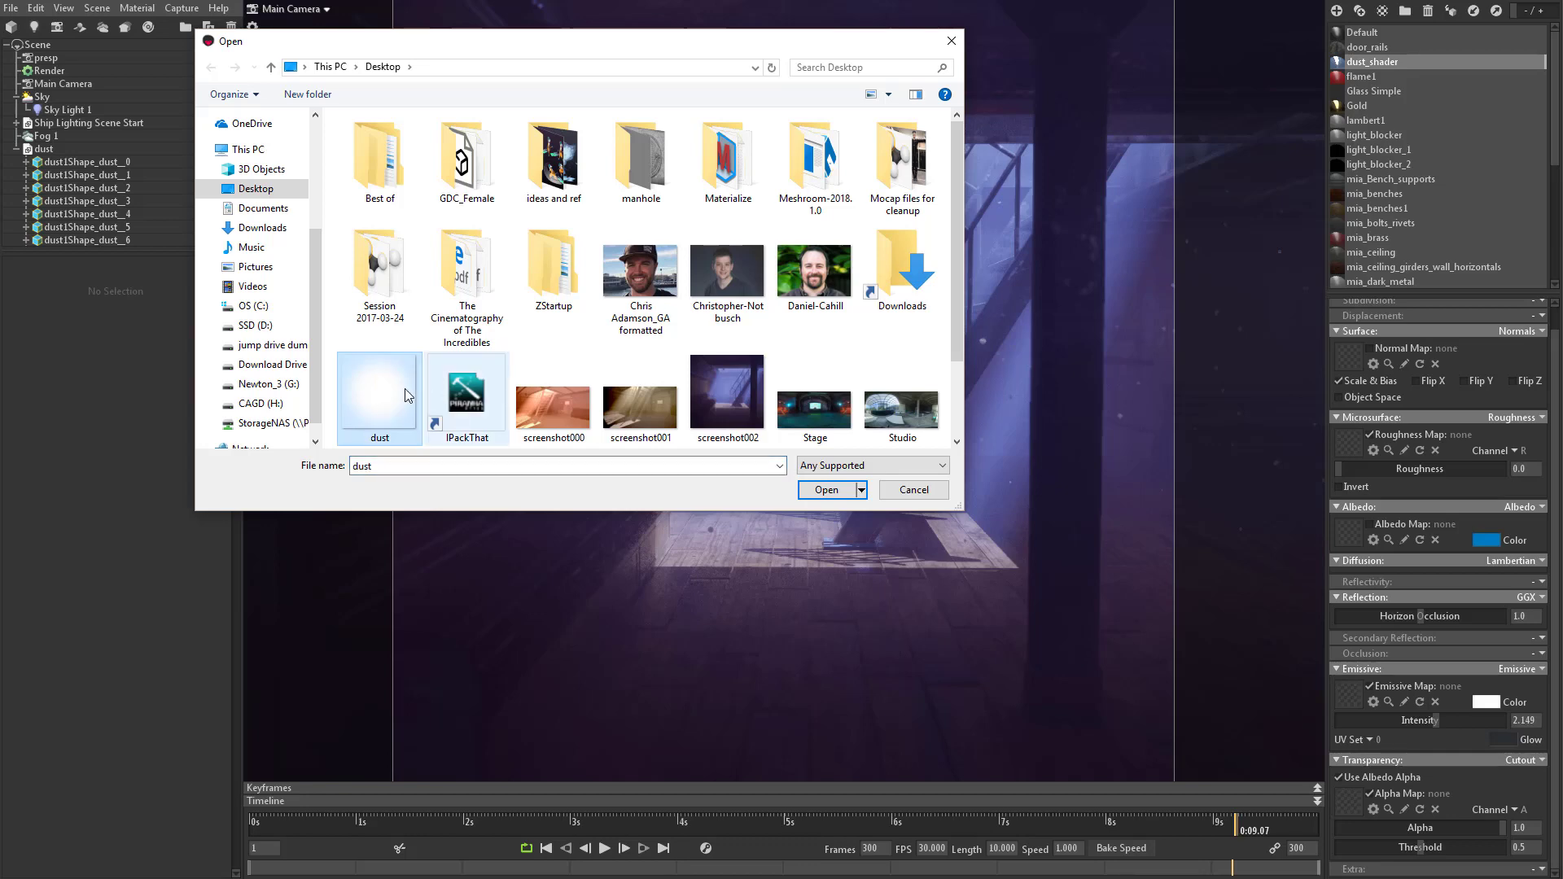
left_click(825, 489)
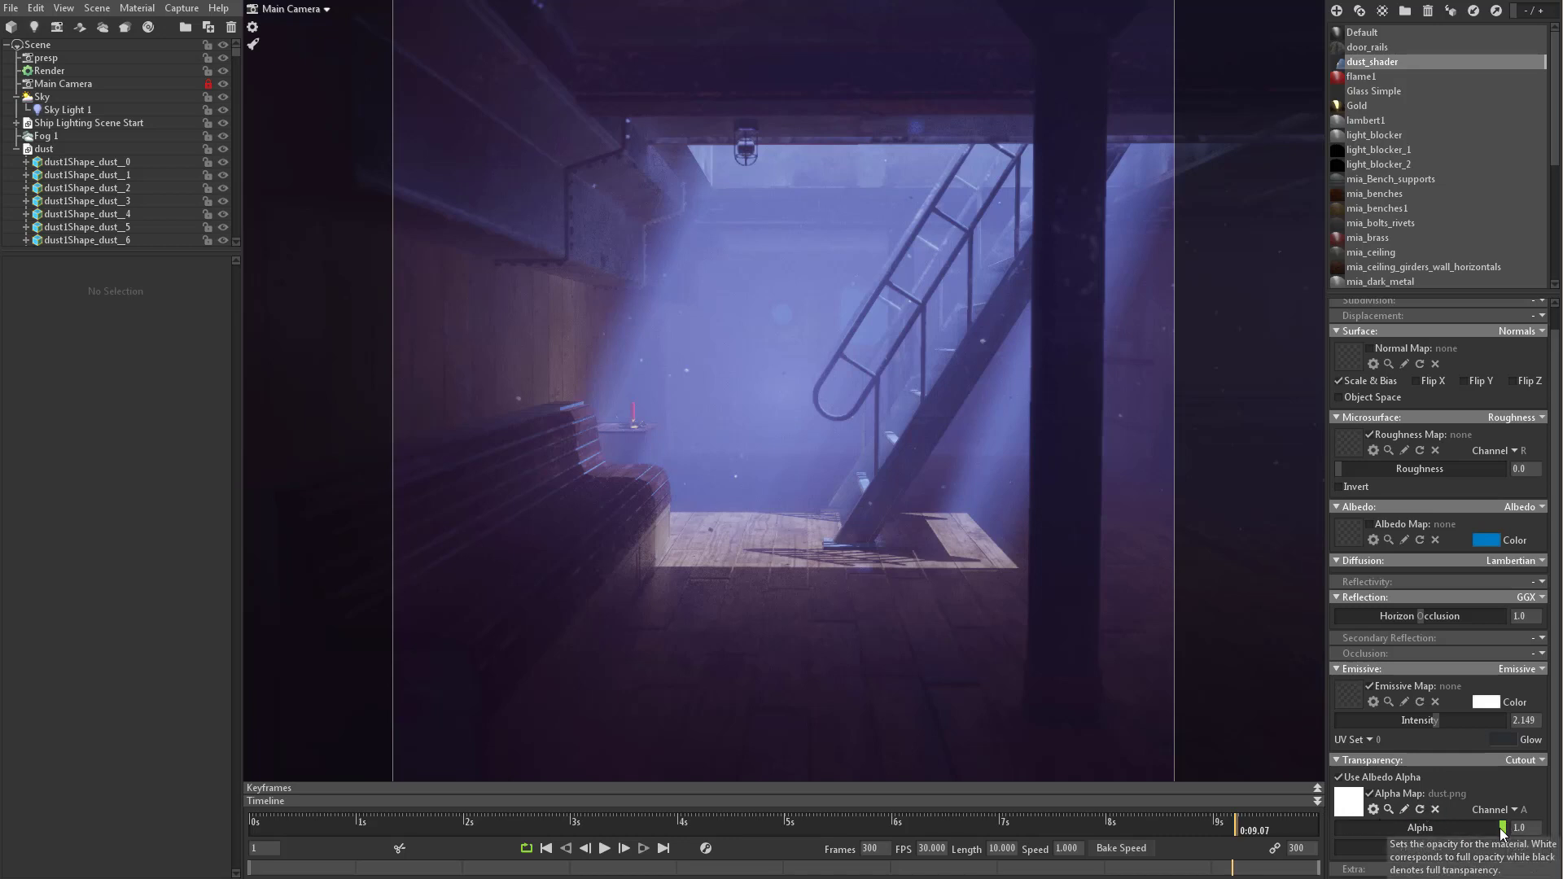
Step: Lower the dust_shader material's alpha to 0.643 and its cutout threshold to 0.43
left_click_drag(1502, 828, 1410, 838)
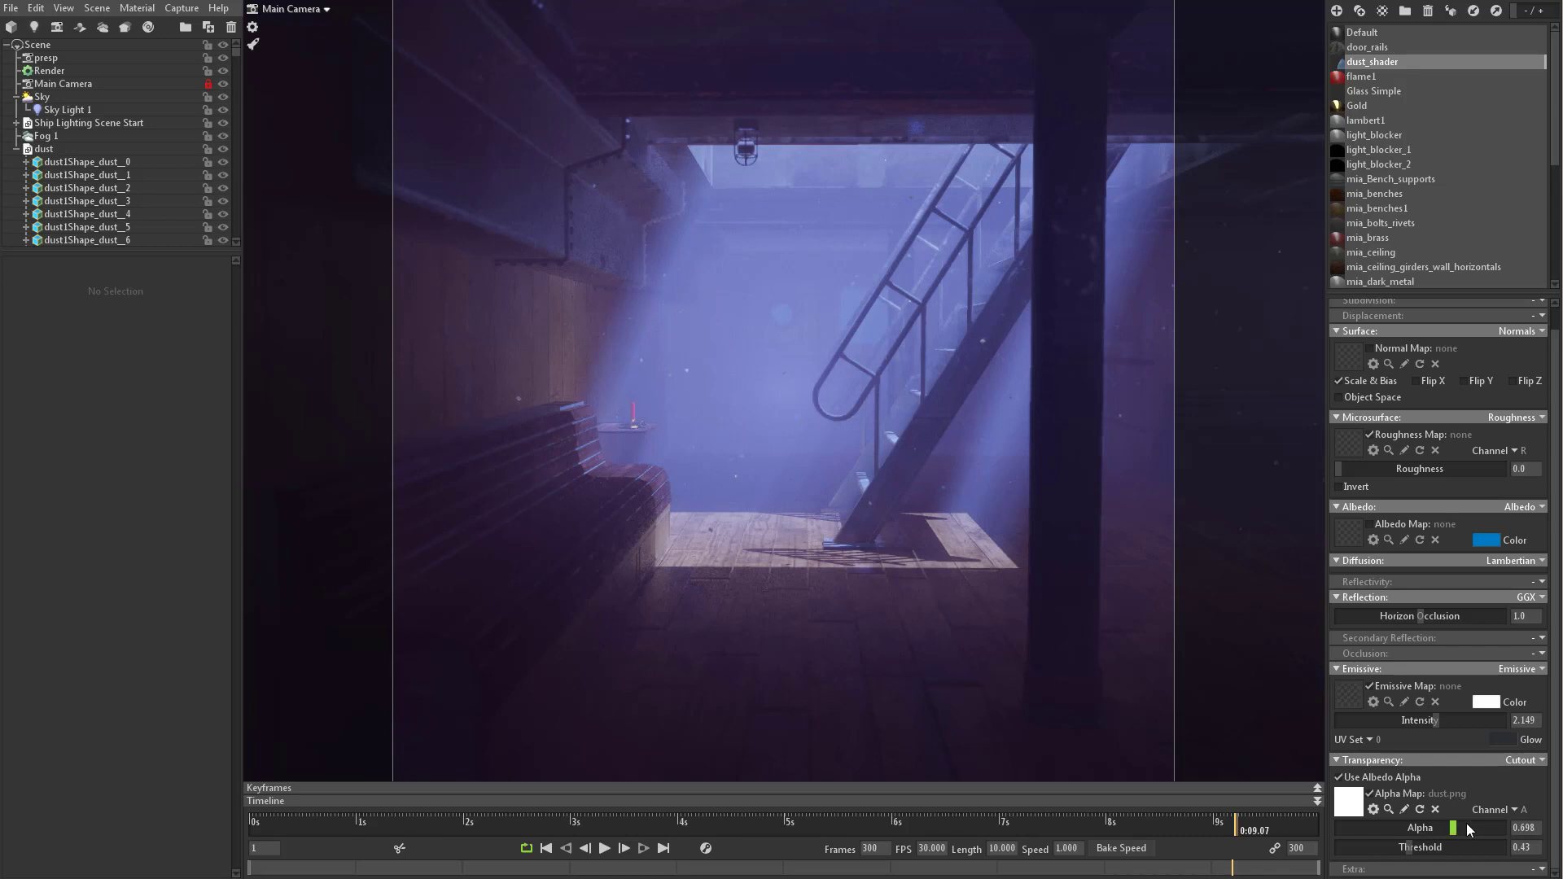
left_click_drag(1453, 828, 1442, 827)
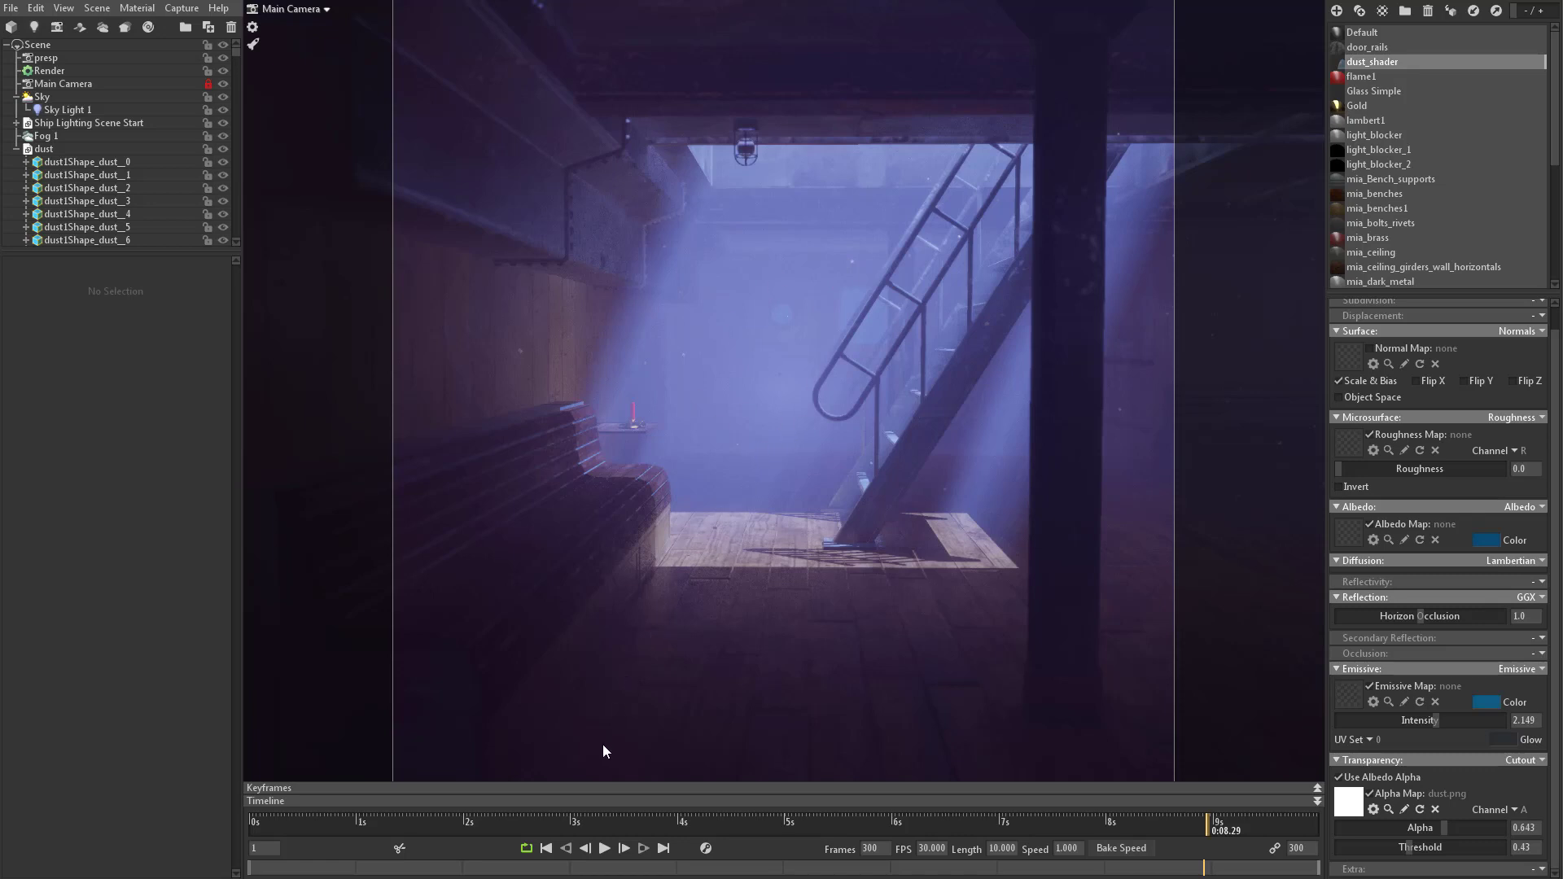
Step: Play the scene animation and set the playback speed of the dust group to 0.3
left_click(605, 849)
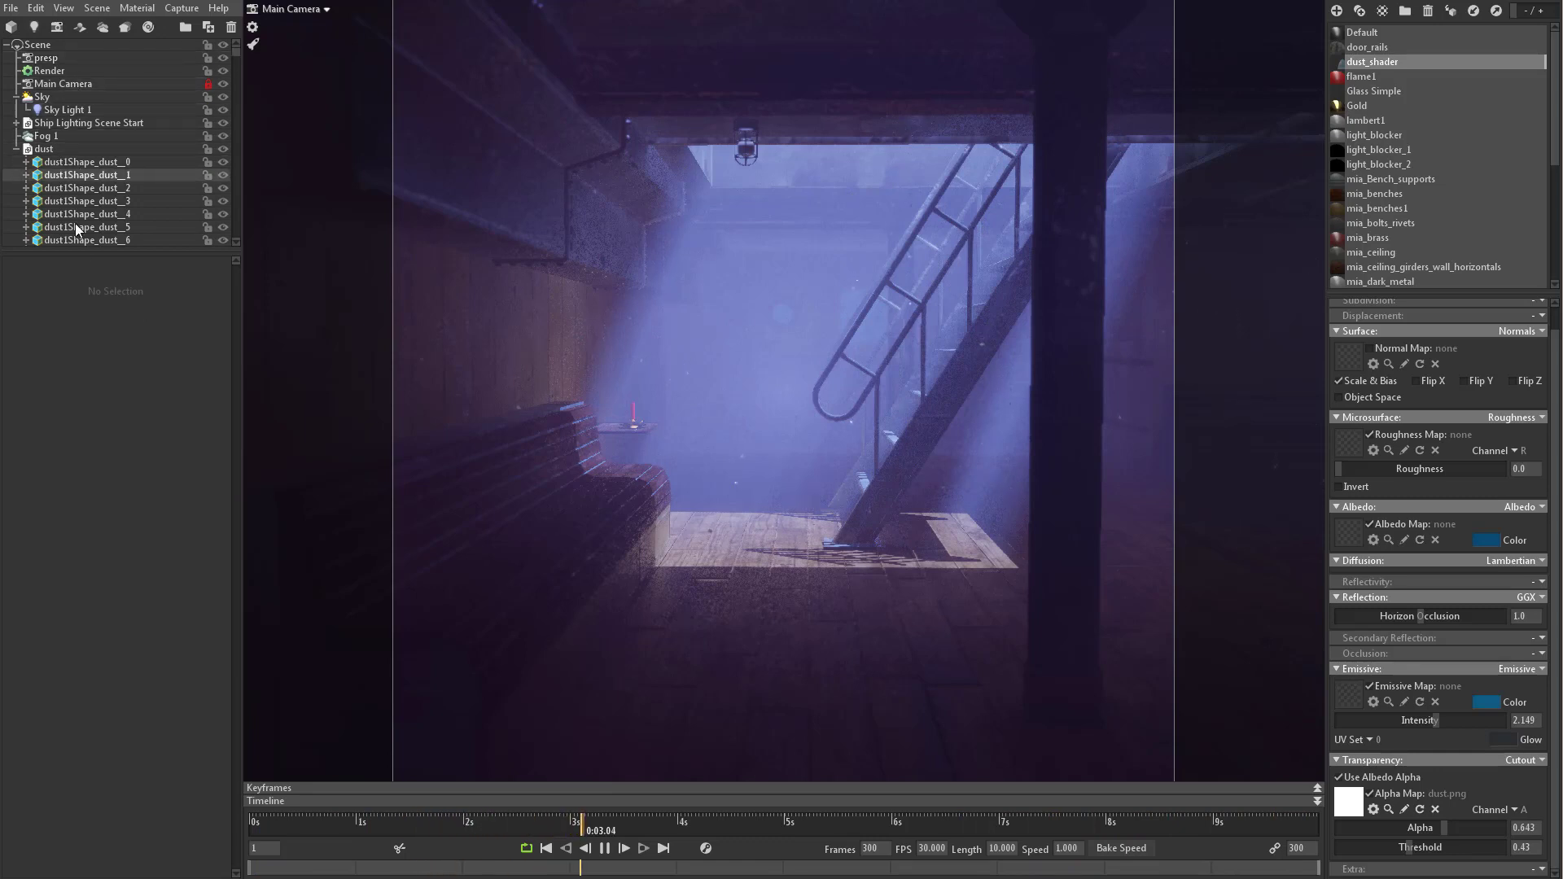
left_click(60, 150)
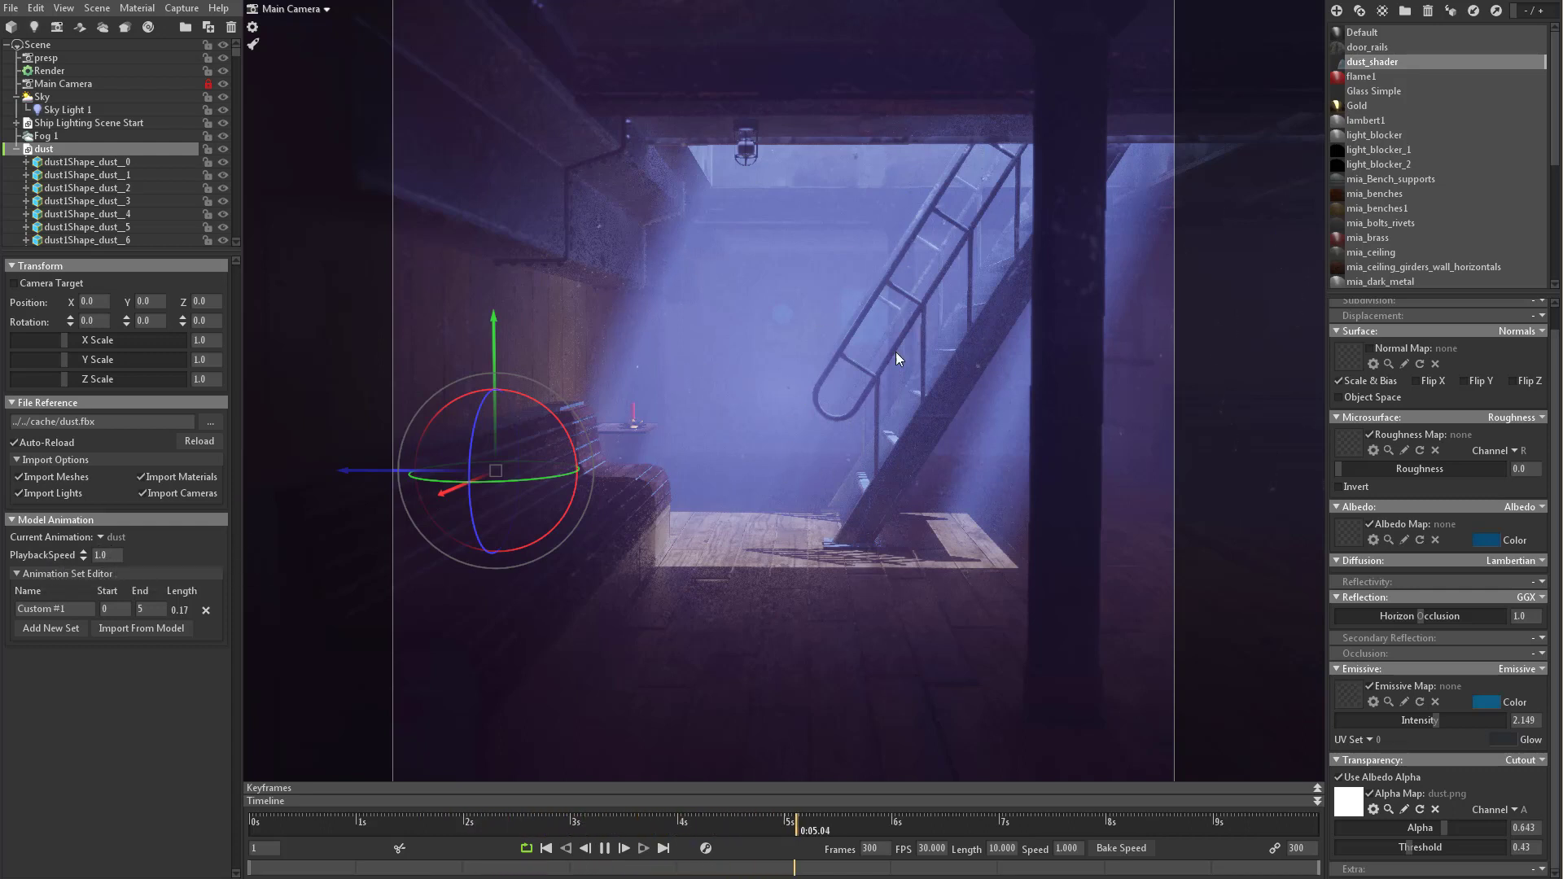
left_click(99, 555)
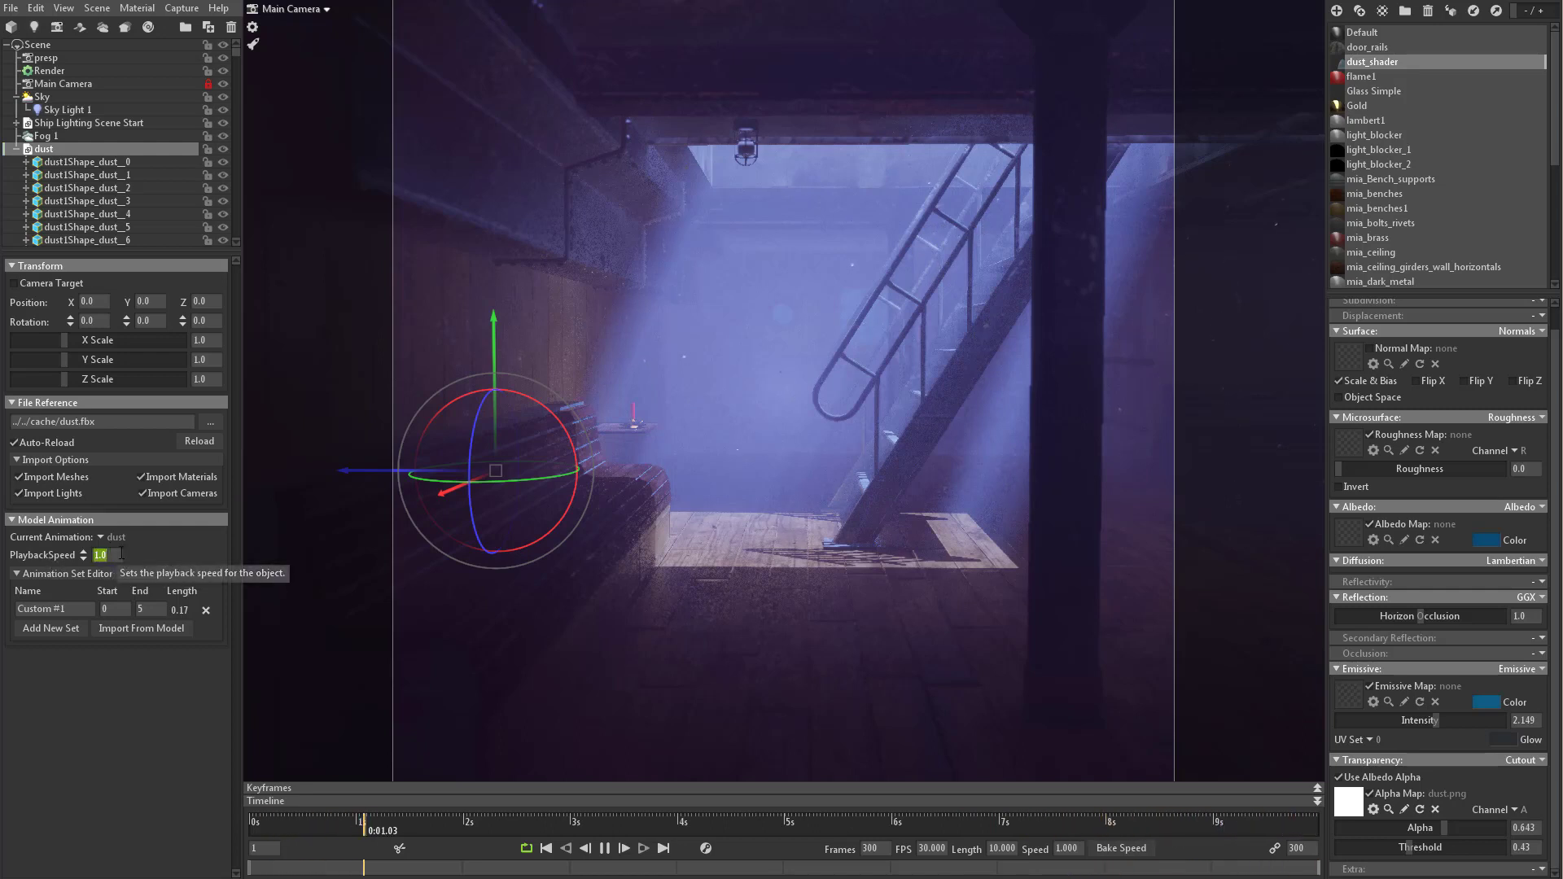
key("BackSpace")
type("0.3")
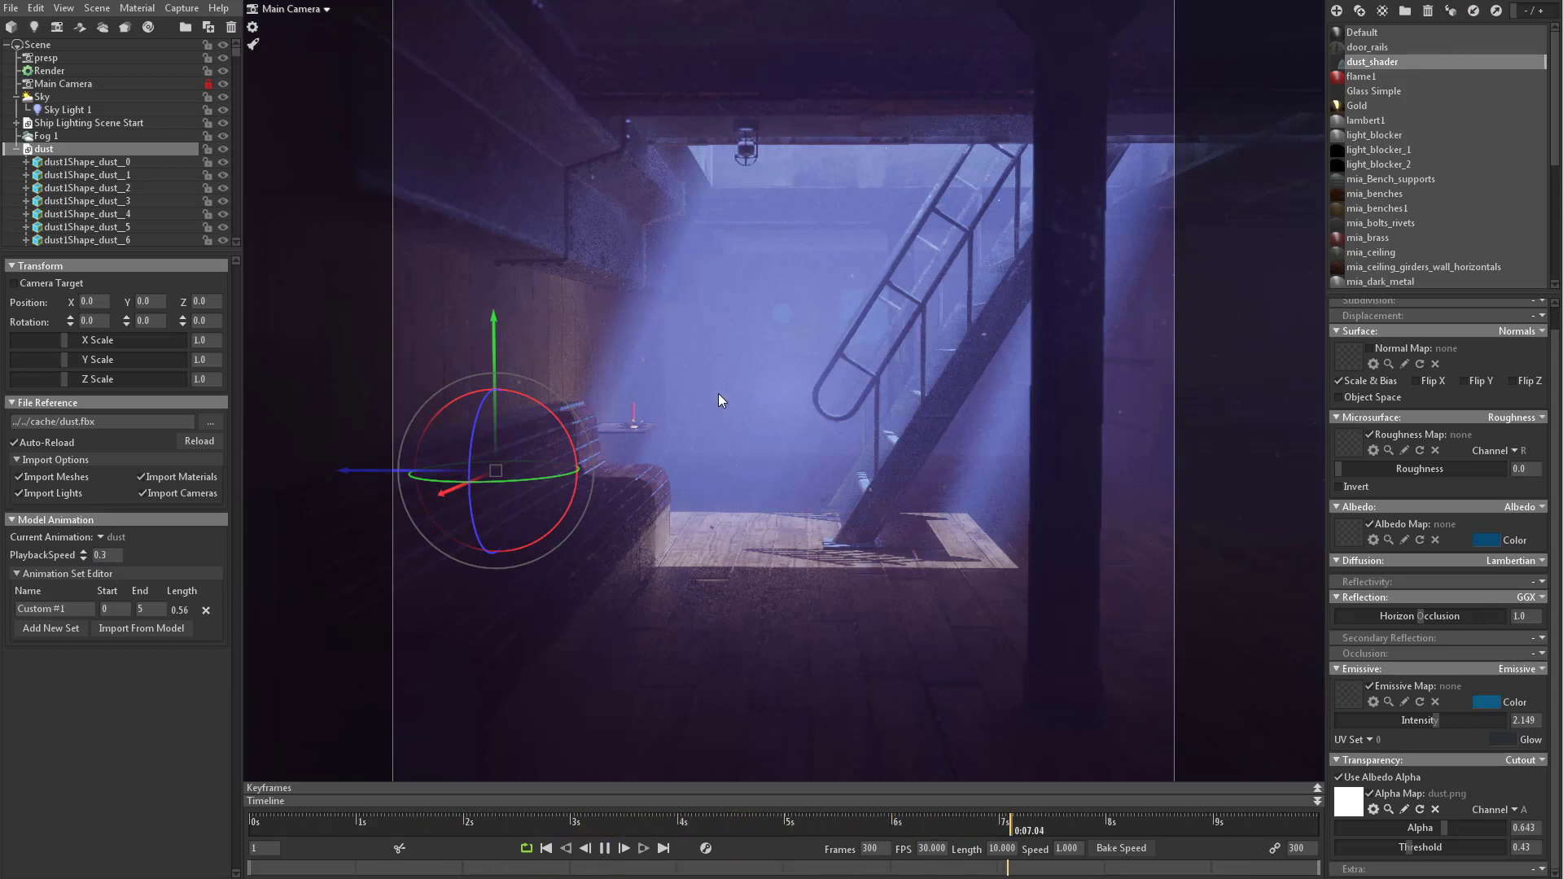
Step: Try a playback speed of 5.0 on the dust group, and return it to 0.3
left_click_drag(117, 555, 88, 555)
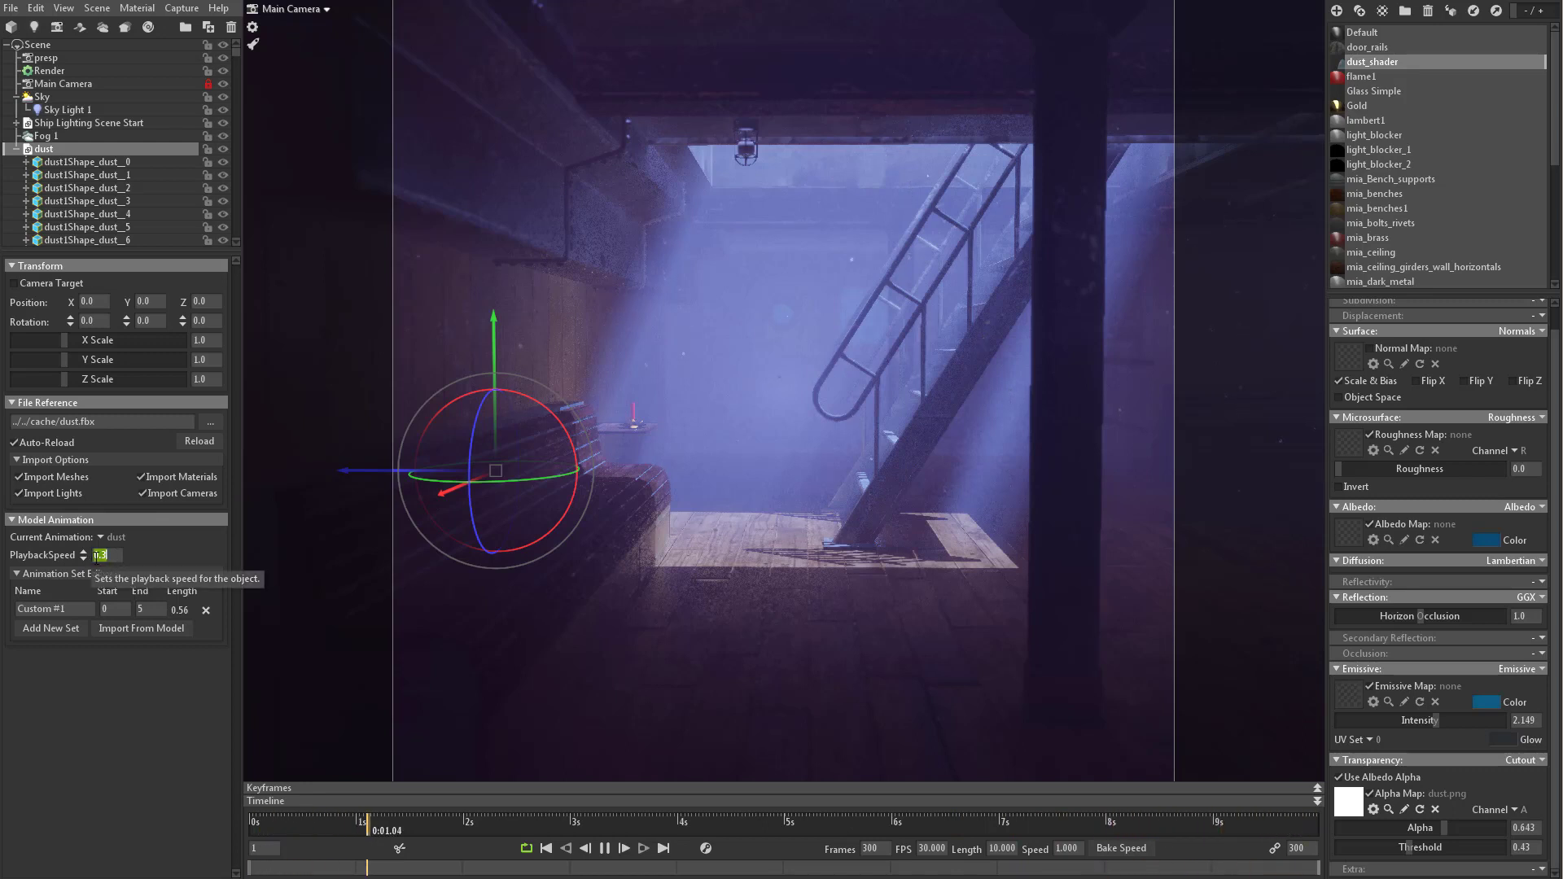
type("5.0")
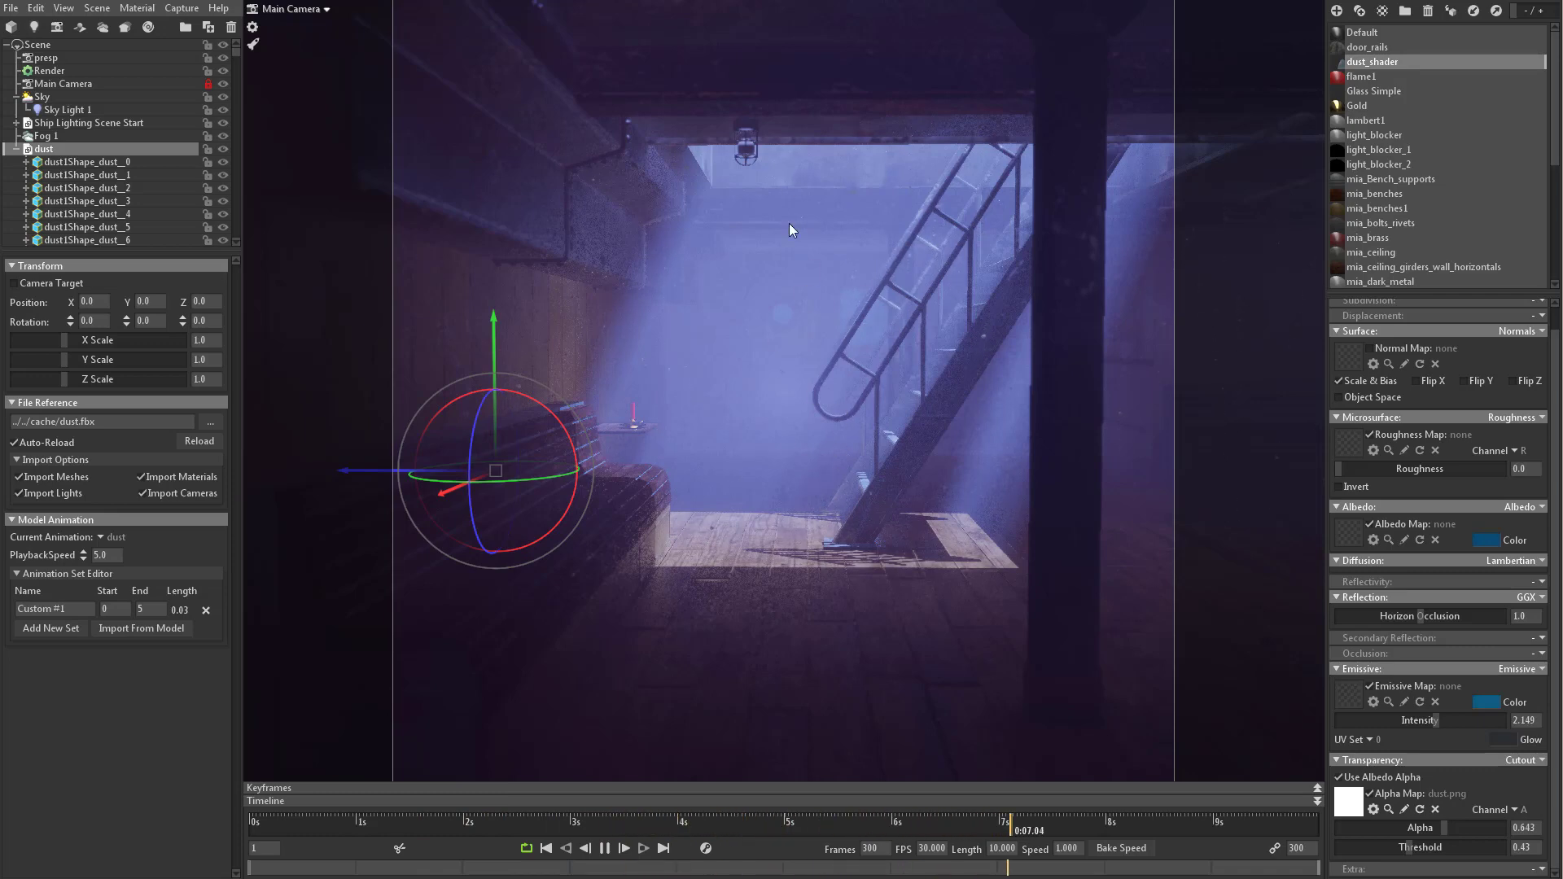
left_click(100, 555)
type("0.3")
key("Return")
left_click(181, 8)
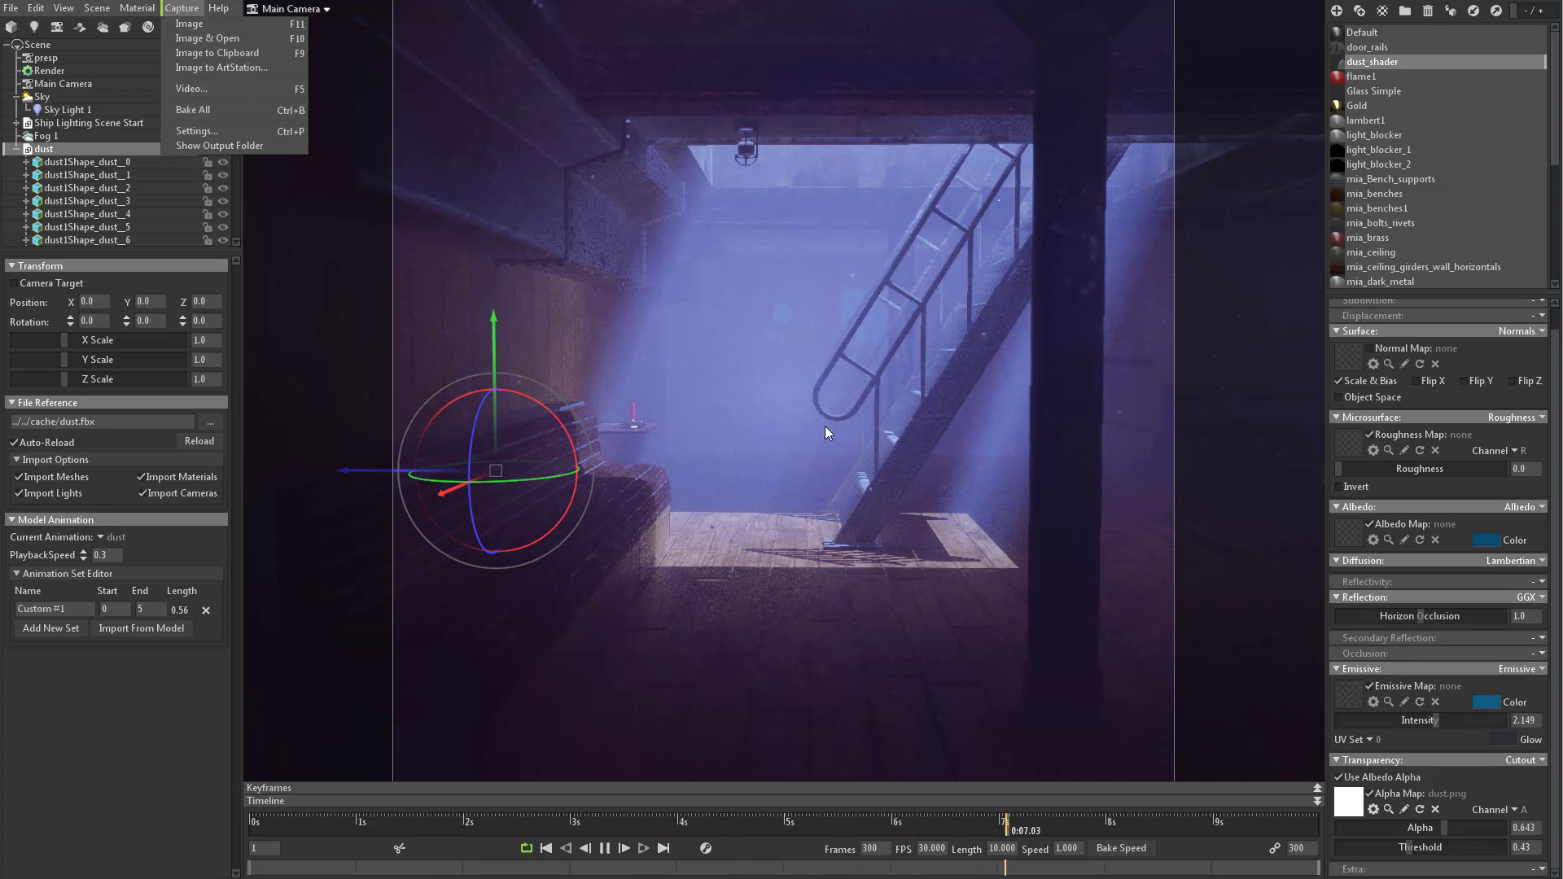
left_click(539, 177)
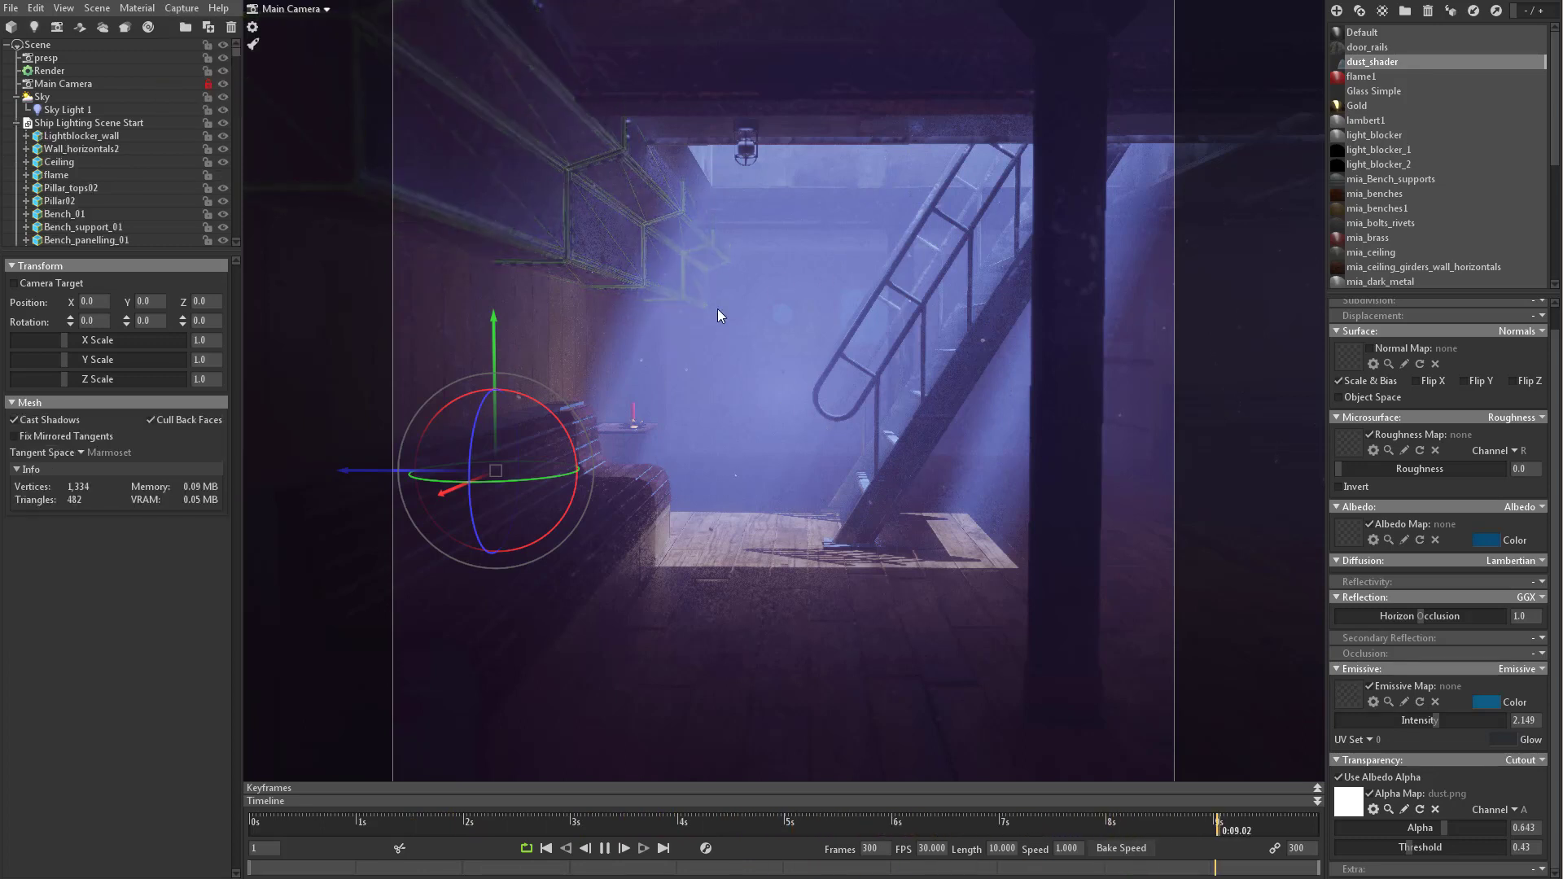